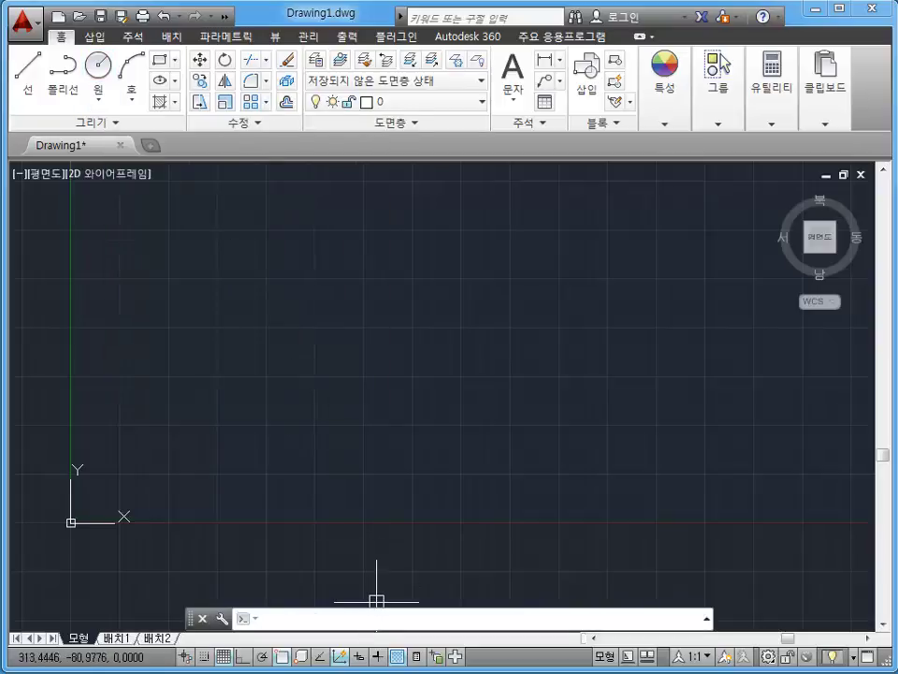
{"action": "key", "text": "BackSpace"}
{"action": "type", "text": "ci"}
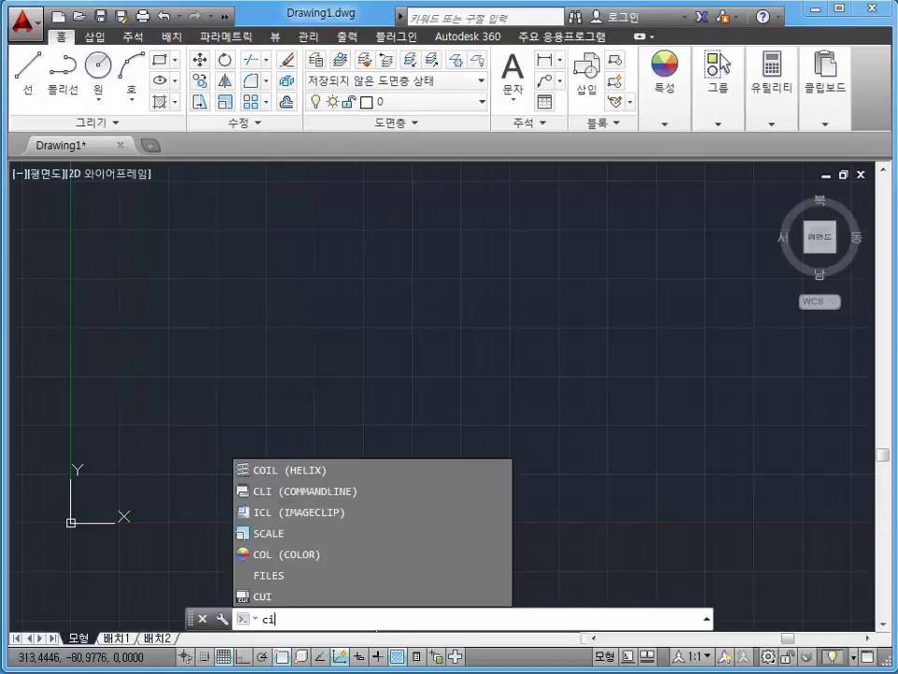
{"action": "key", "text": "BackSpace"}
{"action": "type", "text": "rcle"}
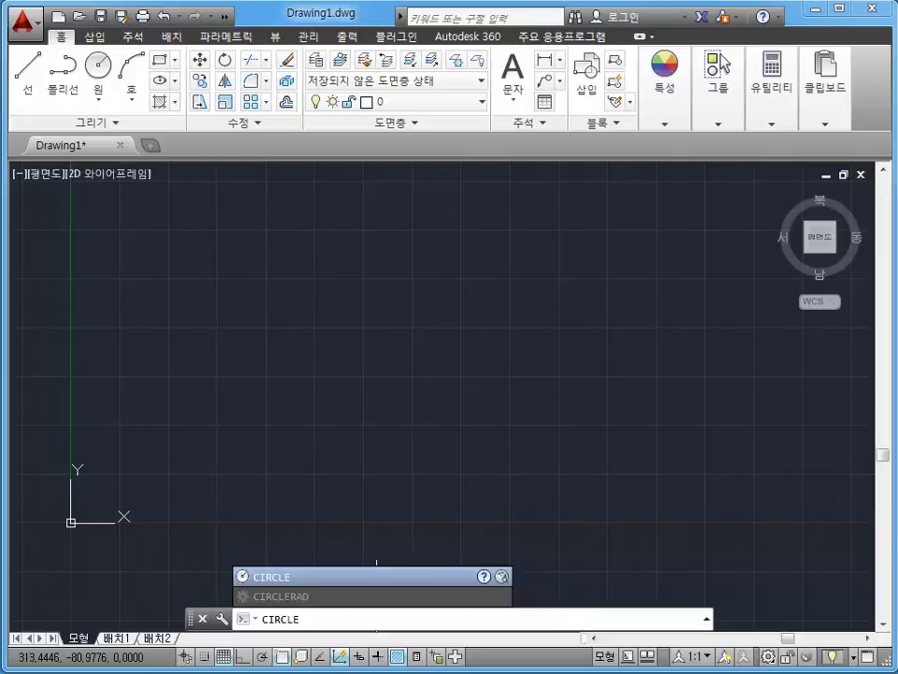
{"action": "key", "text": "BackSpace"}
{"action": "key", "text": "BackSpace"}
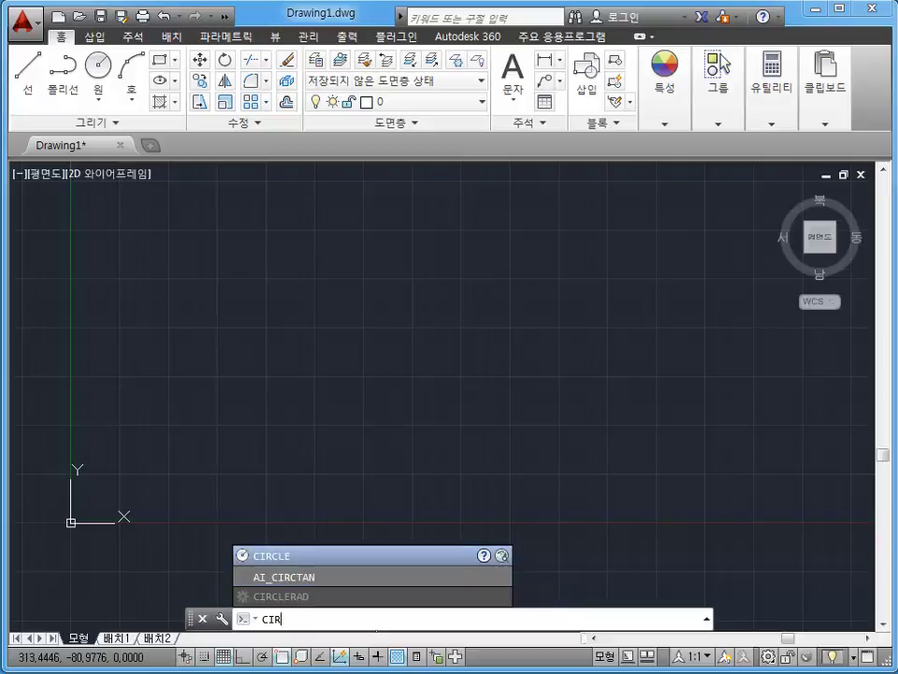
{"action": "key", "text": "BackSpace"}
{"action": "key", "text": "Return"}
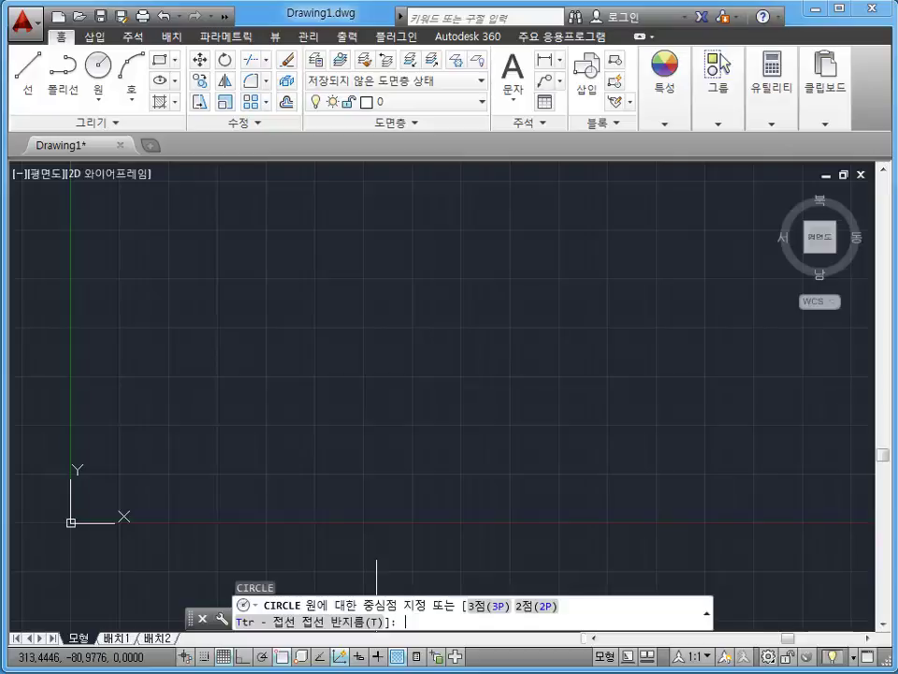
{"action": "key", "text": "Escape"}
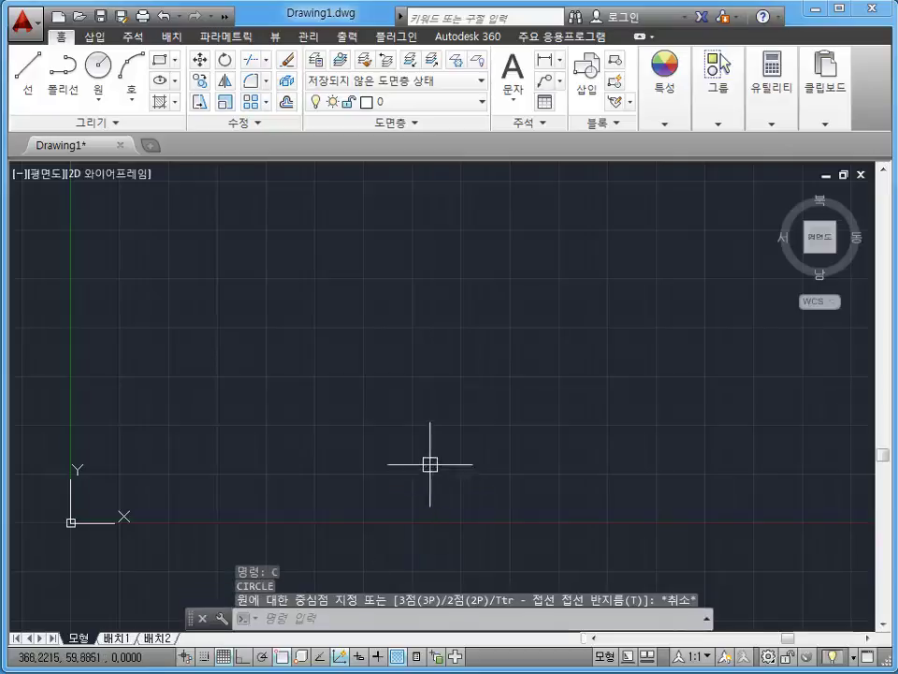
Draw two large centre-and-radius circles side by side
{"action": "left_click", "coordinate": [100, 68]}
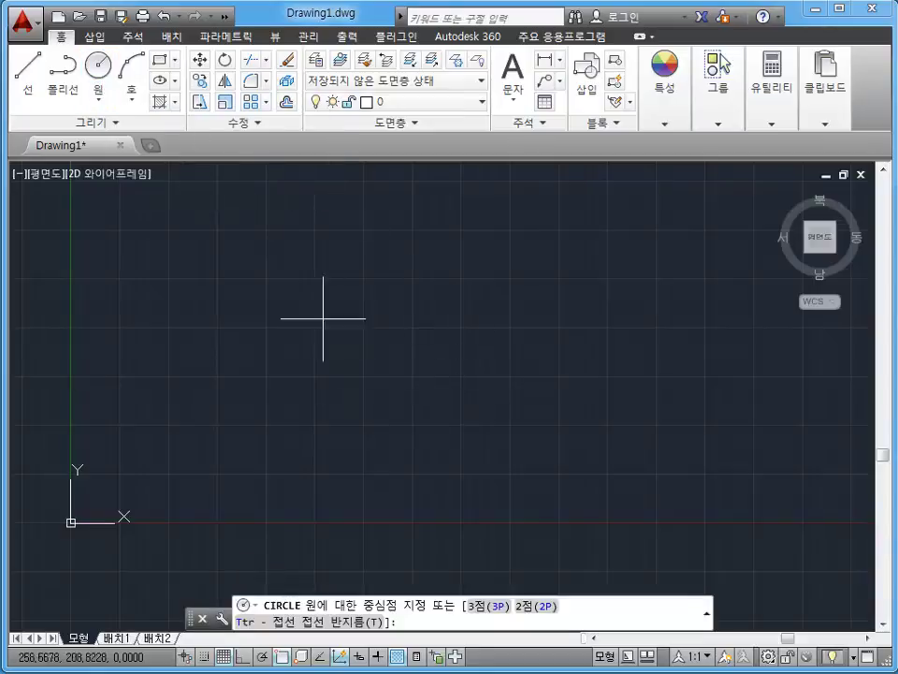
{"action": "middle_click_drag", "start_coordinate": [442, 327], "coordinate": [333, 366]}
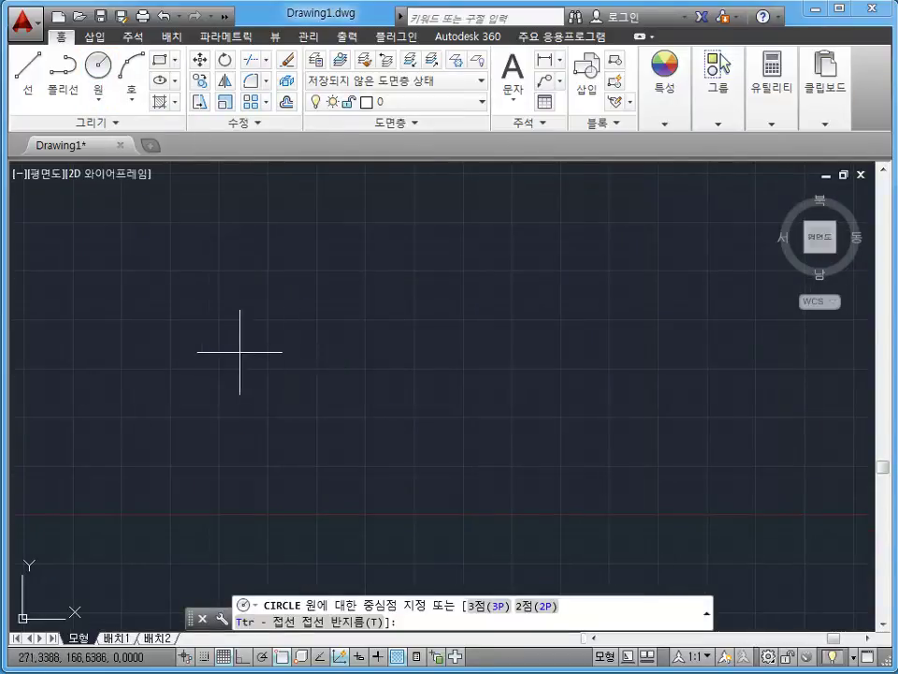
{"action": "middle_click_drag", "start_coordinate": [240, 352], "coordinate": [348, 362]}
{"action": "left_click", "coordinate": [347, 362]}
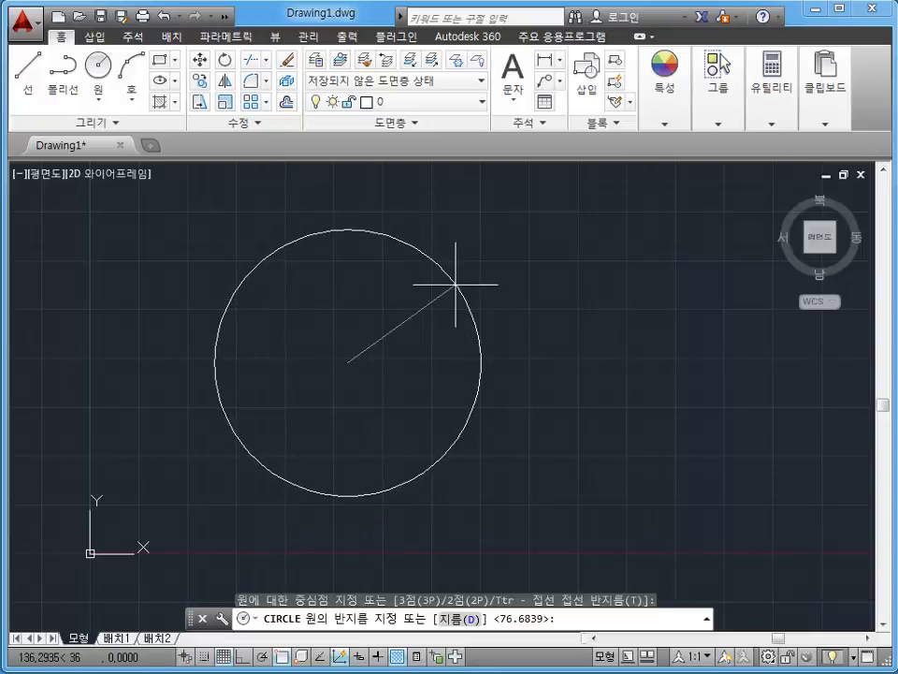
{"action": "left_click", "coordinate": [456, 284]}
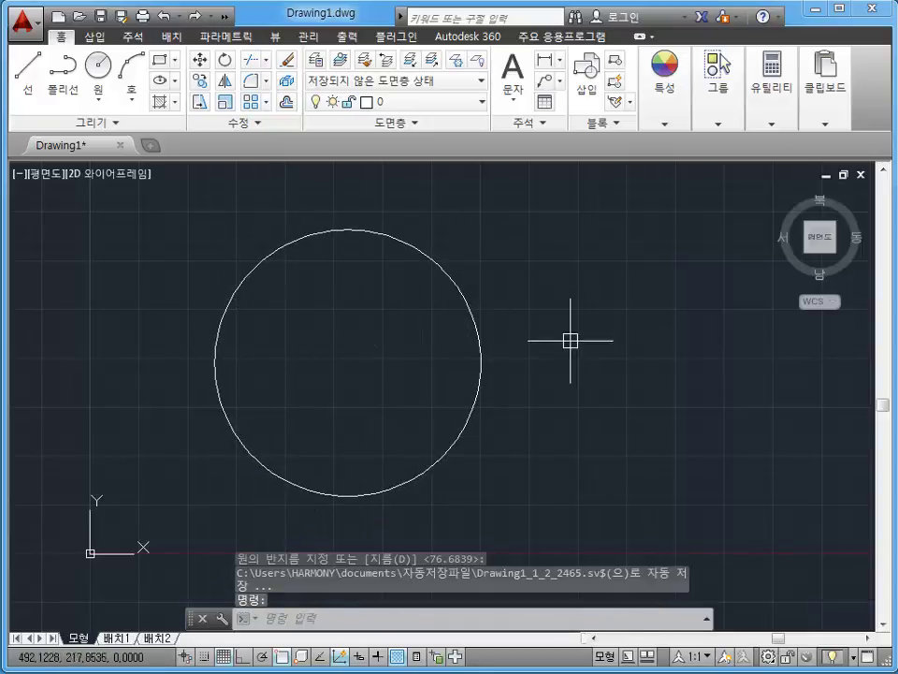
{"action": "middle_click_drag", "start_coordinate": [570, 340], "coordinate": [413, 325]}
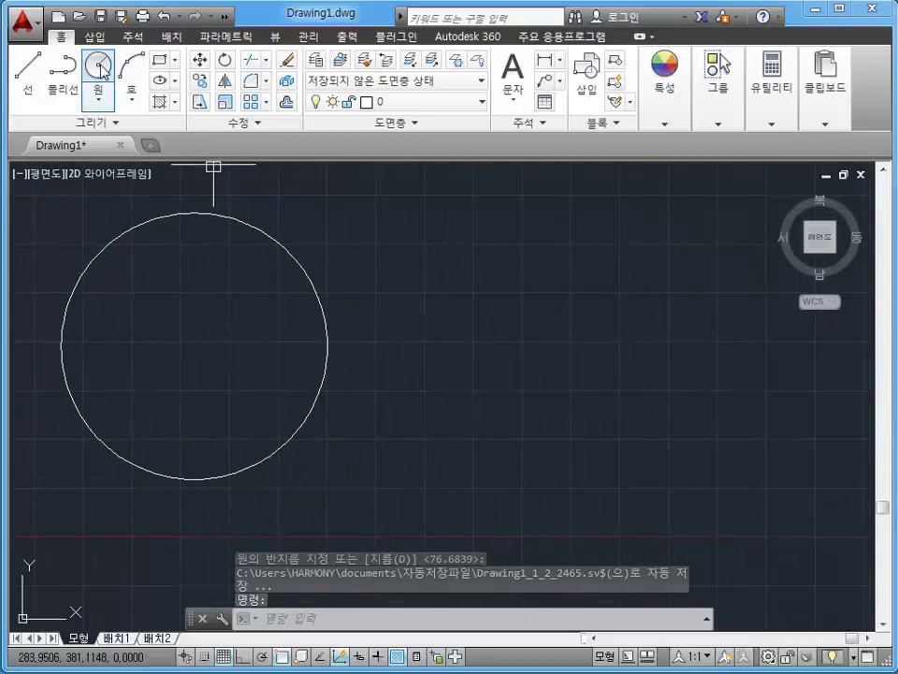
{"action": "left_click", "coordinate": [99, 68]}
{"action": "left_click", "coordinate": [523, 345]}
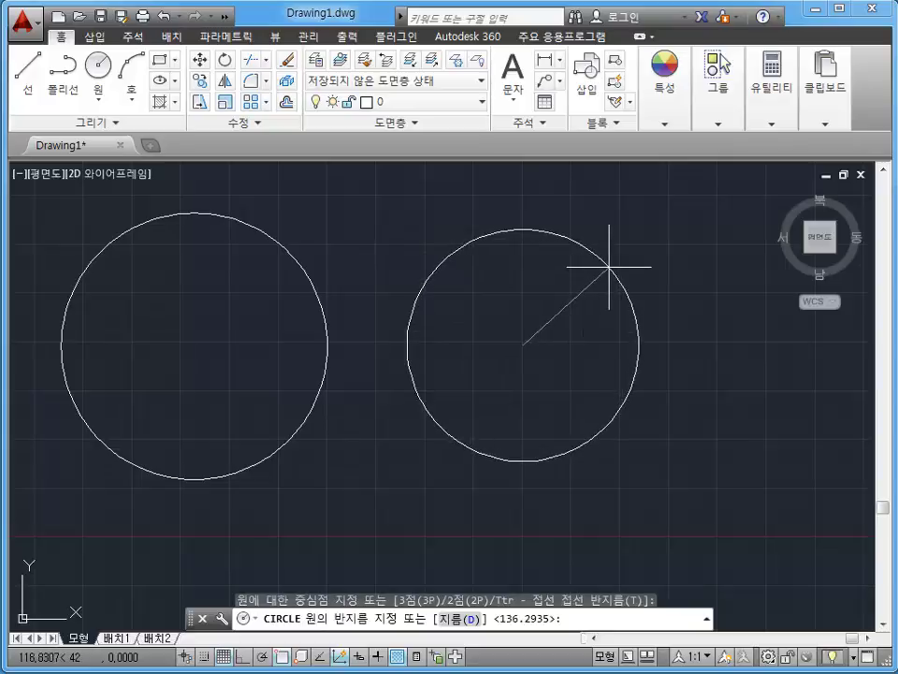
{"action": "left_click", "coordinate": [609, 268]}
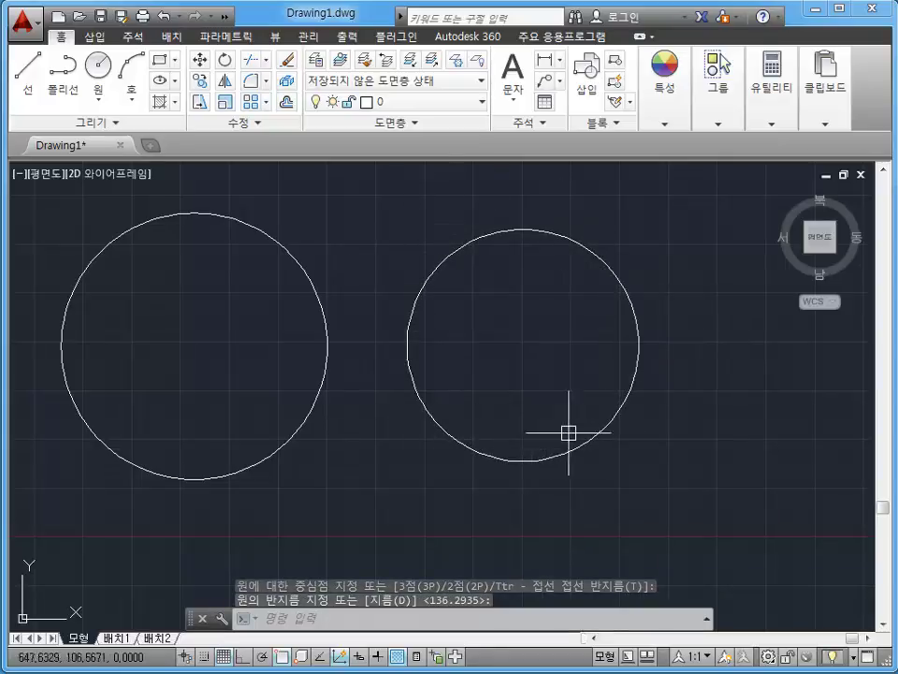
Add a smaller centre-and-radius circle above, between the two, then begin selecting them
{"action": "mouse_move", "coordinate": [595, 416]}
{"action": "middle_mouse_down"}
{"action": "mouse_move", "coordinate": [421, 407]}
{"action": "mouse_move", "coordinate": [656, 476]}
{"action": "mouse_move", "coordinate": [656, 531]}
{"action": "middle_mouse_up"}
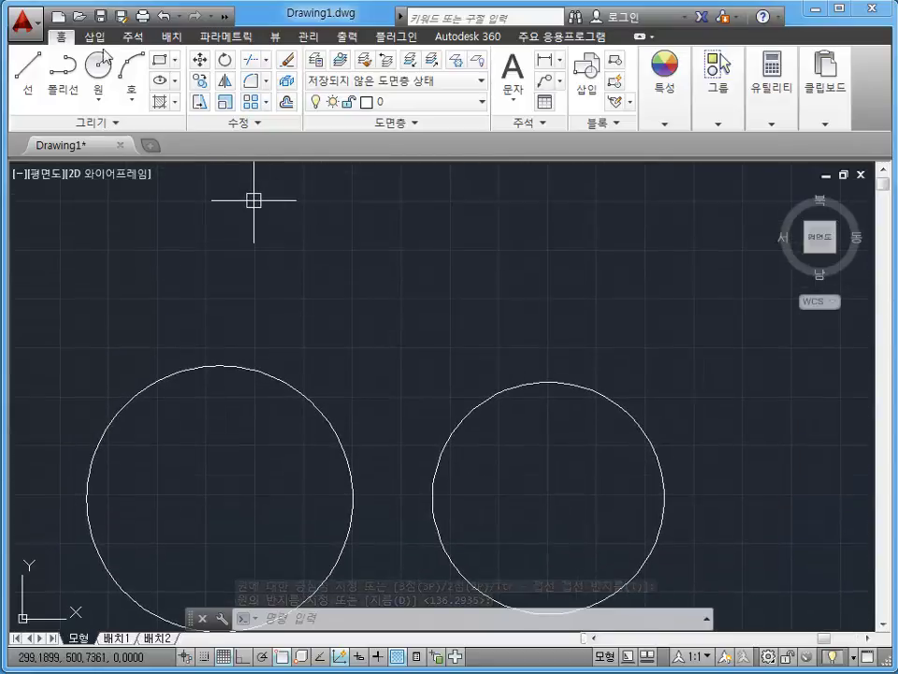
{"action": "left_click", "coordinate": [99, 66]}
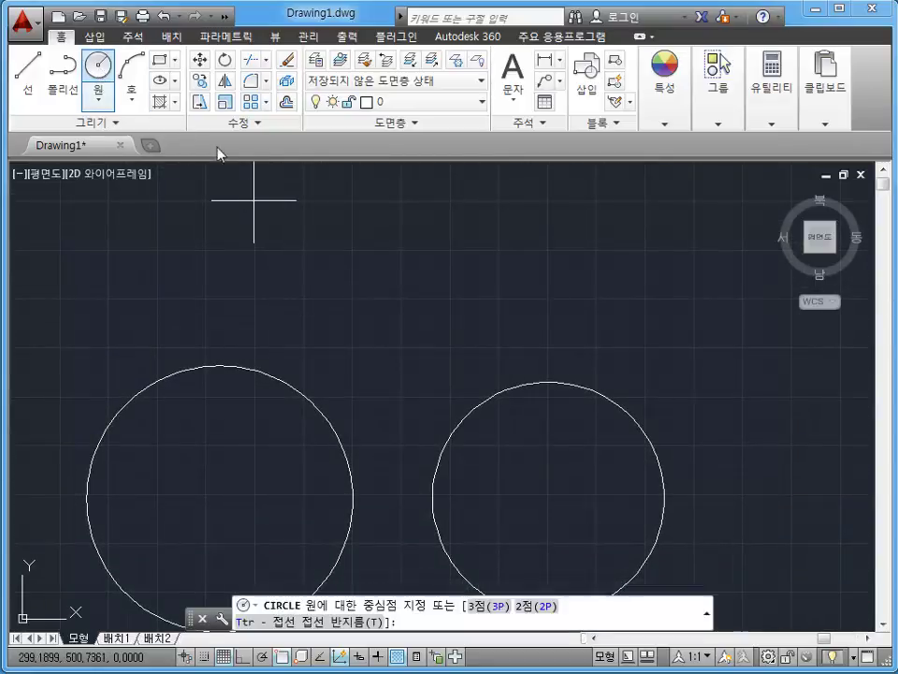
{"action": "left_click", "coordinate": [379, 311]}
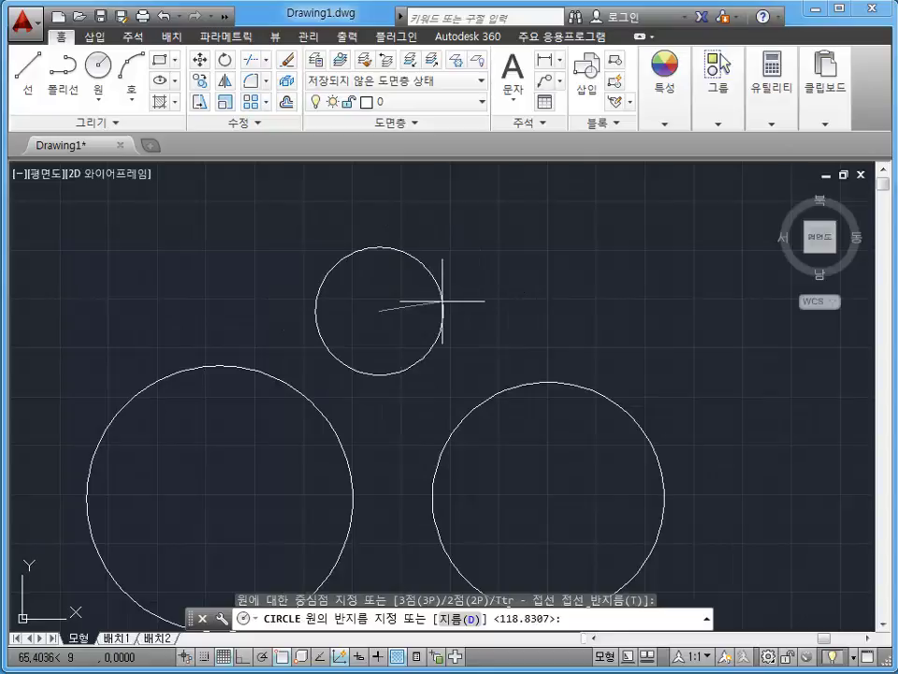
{"action": "left_click", "coordinate": [441, 301]}
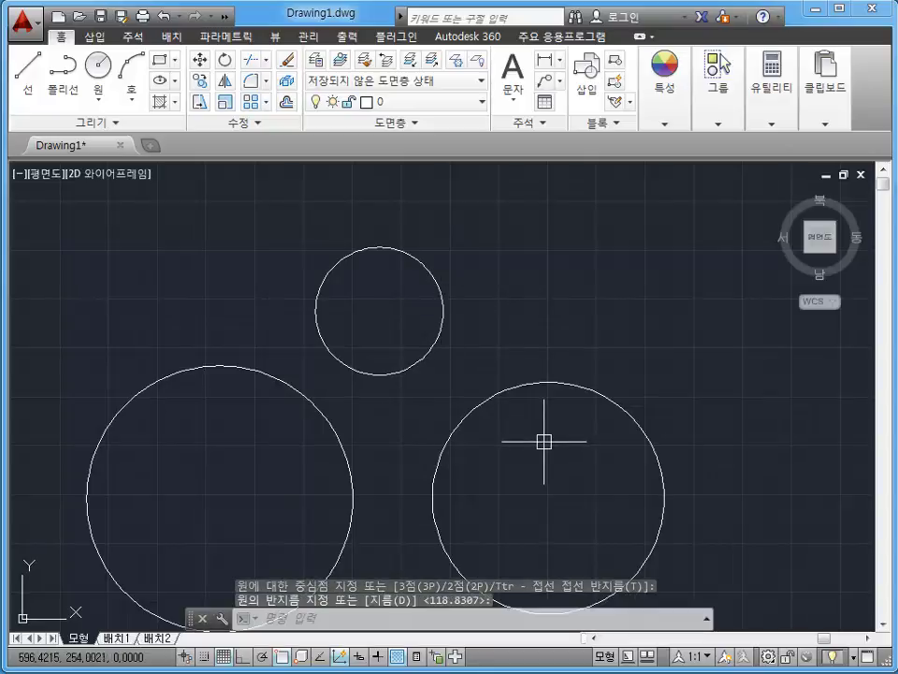
{"action": "mouse_move", "coordinate": [544, 442]}
{"action": "middle_mouse_down"}
{"action": "mouse_move", "coordinate": [525, 377]}
{"action": "mouse_move", "coordinate": [561, 392]}
{"action": "middle_mouse_up"}
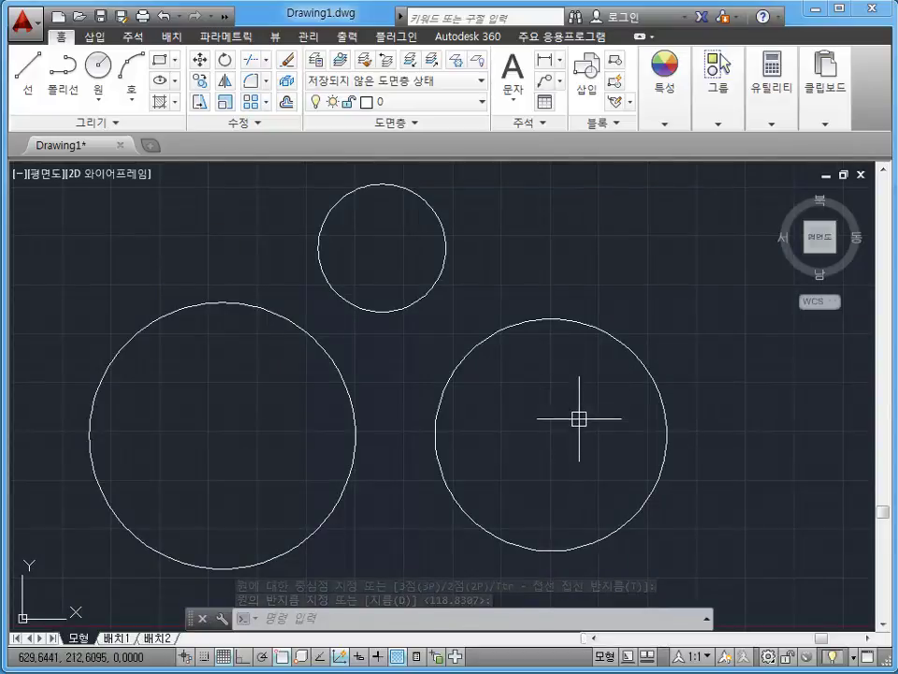
{"action": "left_click", "coordinate": [578, 426]}
Erase the three circles with a crossing selection and the E command
{"action": "left_click", "coordinate": [235, 276]}
{"action": "type", "text": "e"}
{"action": "key", "text": "Return"}
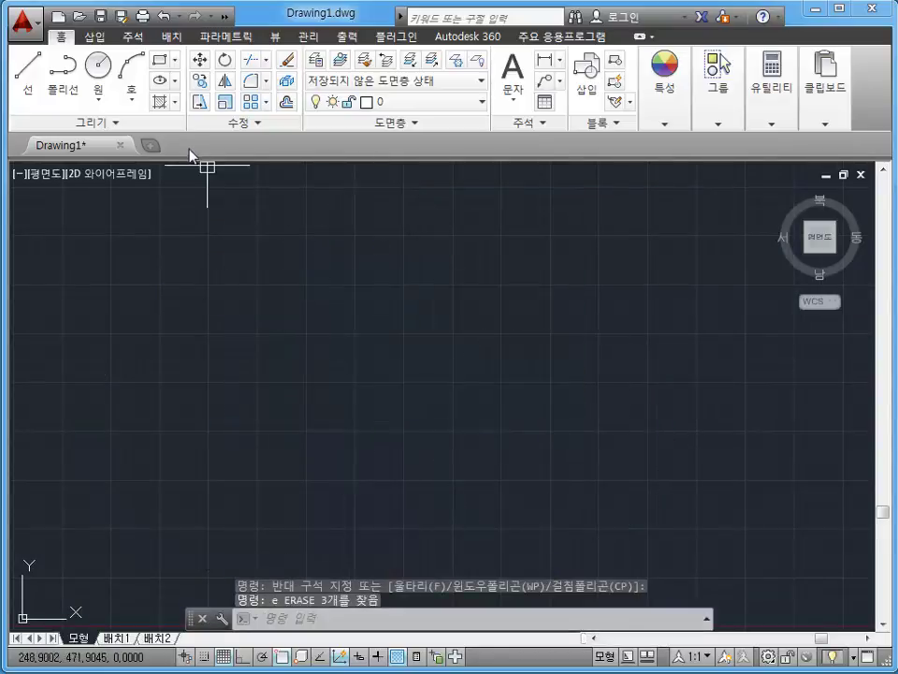
Draw a centre-and-radius circle of radius 50 near the origin
{"action": "left_click", "coordinate": [102, 107]}
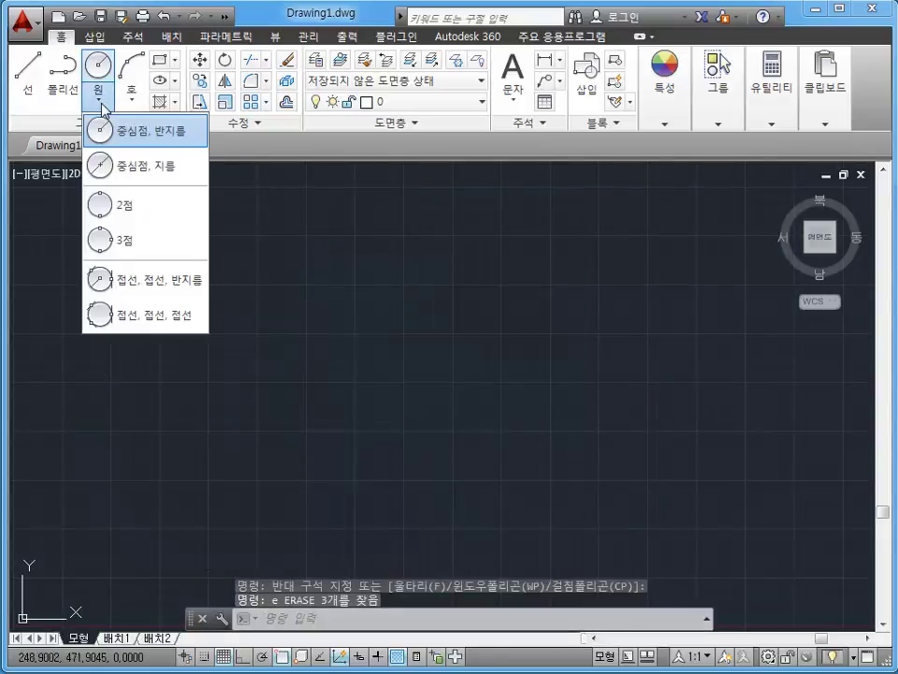
{"action": "left_click", "coordinate": [140, 133]}
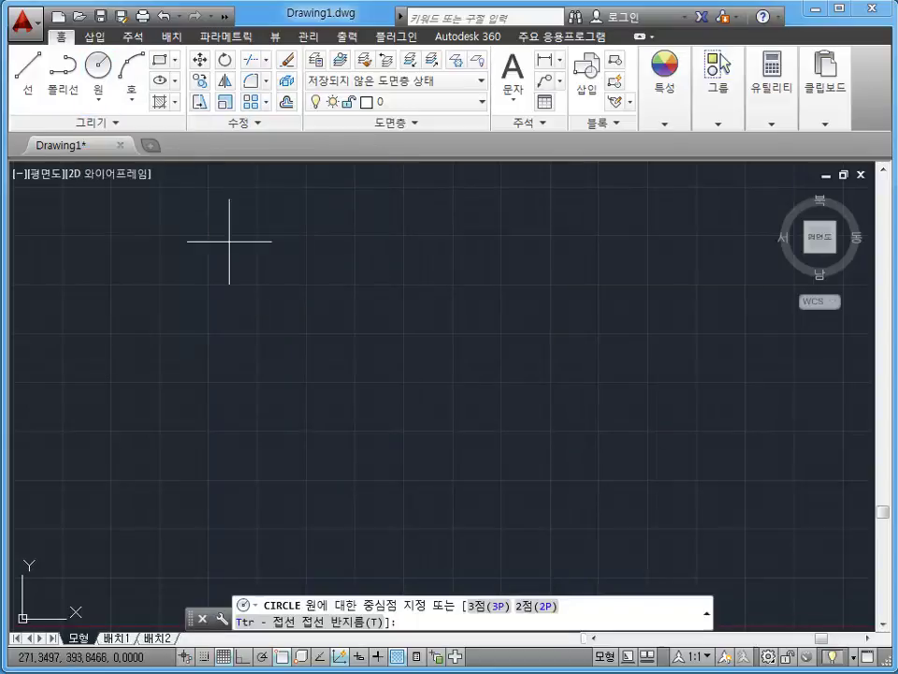
{"action": "scroll", "coordinate": [356, 318], "scroll_direction": "up", "scroll_amount": 5}
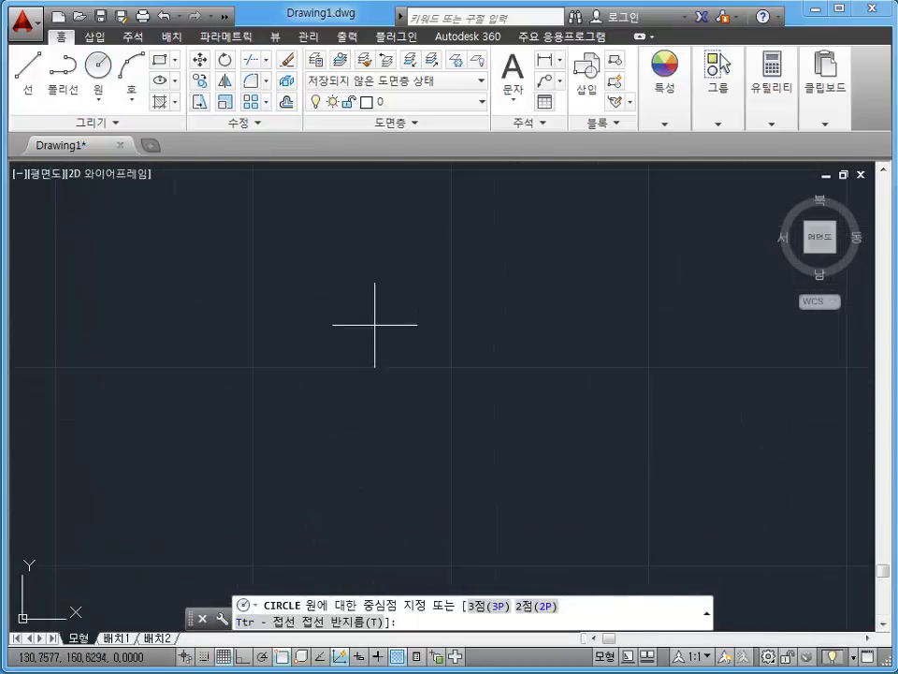
{"action": "middle_click_drag", "start_coordinate": [374, 325], "coordinate": [475, 182]}
{"action": "scroll", "coordinate": [414, 296], "scroll_direction": "down", "scroll_amount": 3}
{"action": "middle_click_drag", "start_coordinate": [414, 297], "coordinate": [409, 305]}
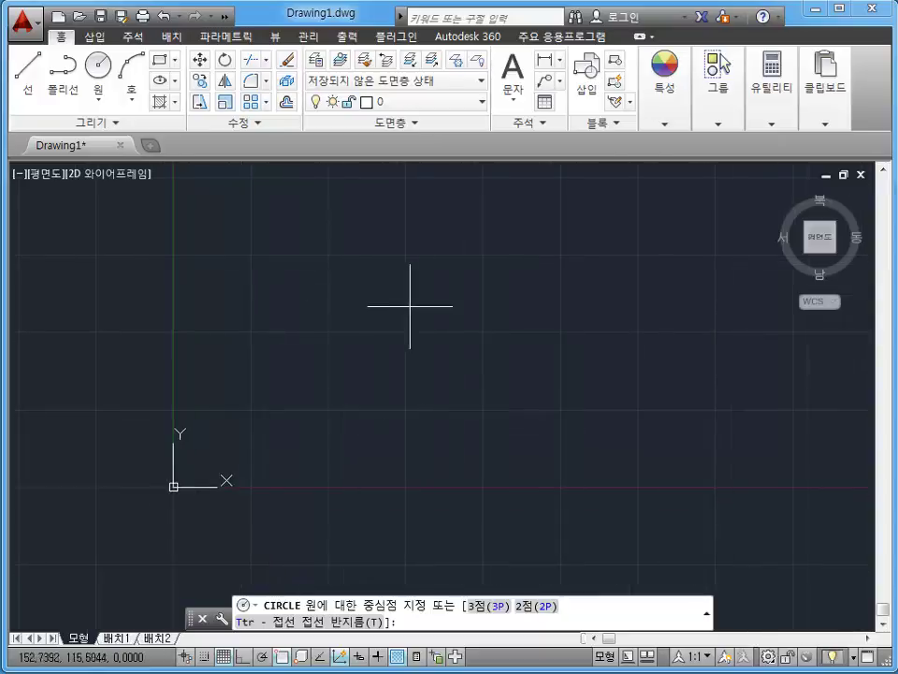
{"action": "left_click", "coordinate": [413, 307]}
{"action": "type", "text": "50"}
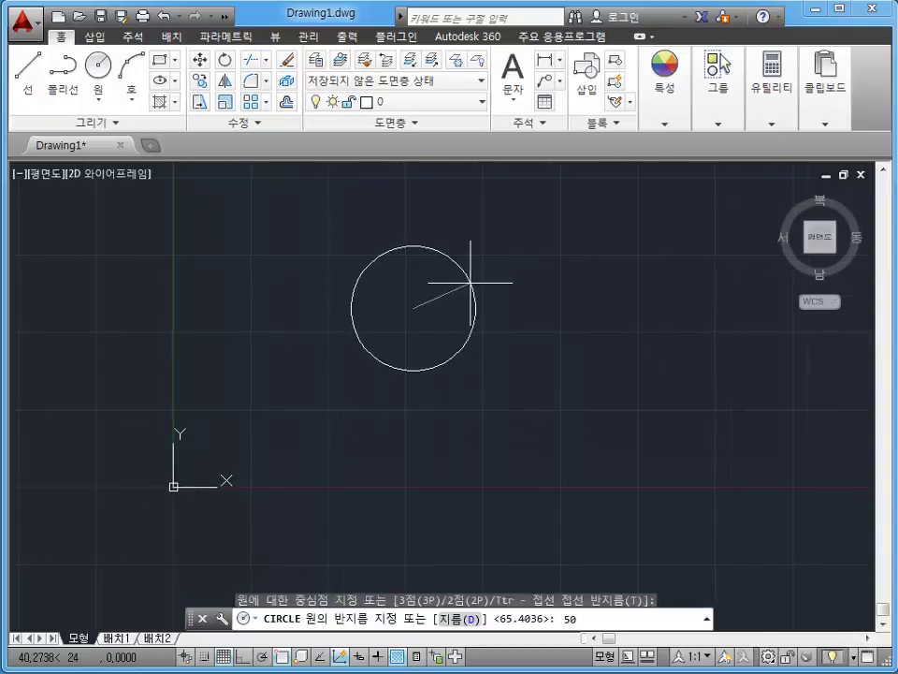
{"action": "key", "text": "Return"}
Recentre and zoom out around the circle to leave room for more circles
{"action": "mouse_move", "coordinate": [469, 283]}
{"action": "middle_mouse_down"}
{"action": "mouse_move", "coordinate": [462, 325]}
{"action": "mouse_move", "coordinate": [417, 316]}
{"action": "middle_mouse_up"}
{"action": "scroll", "coordinate": [312, 295], "scroll_direction": "up", "scroll_amount": 2}
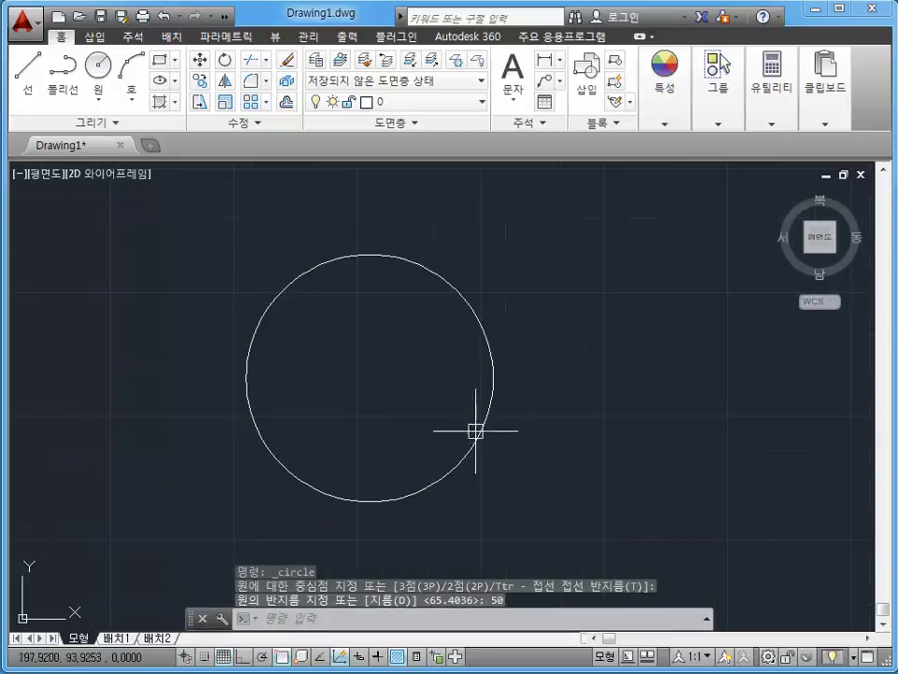
{"action": "middle_click_drag", "start_coordinate": [475, 431], "coordinate": [414, 402]}
{"action": "scroll", "coordinate": [417, 447], "scroll_direction": "down", "scroll_amount": 2}
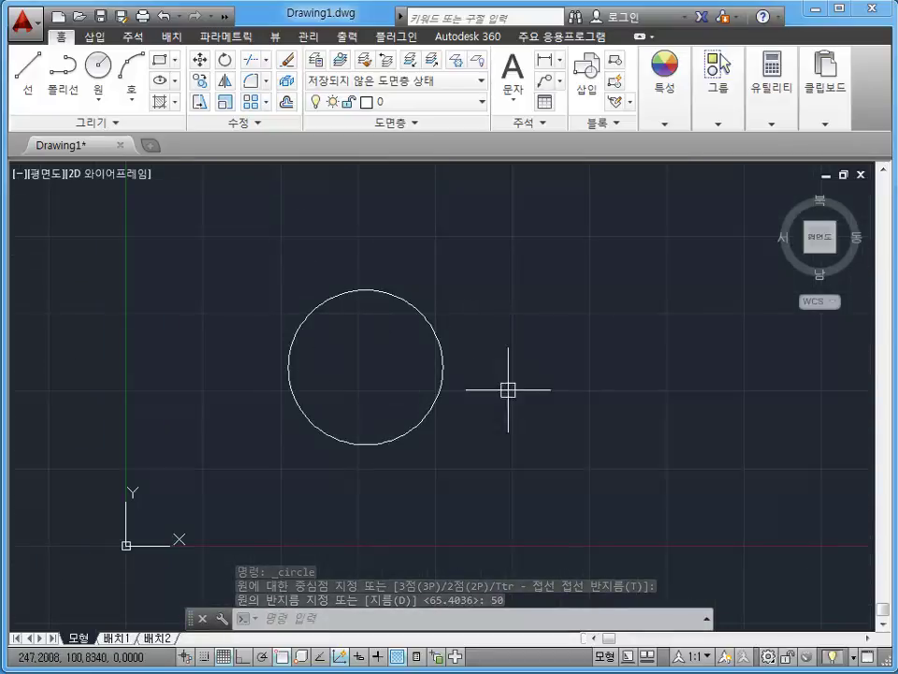
{"action": "middle_click_drag", "start_coordinate": [553, 433], "coordinate": [465, 421]}
{"action": "left_click", "coordinate": [99, 90]}
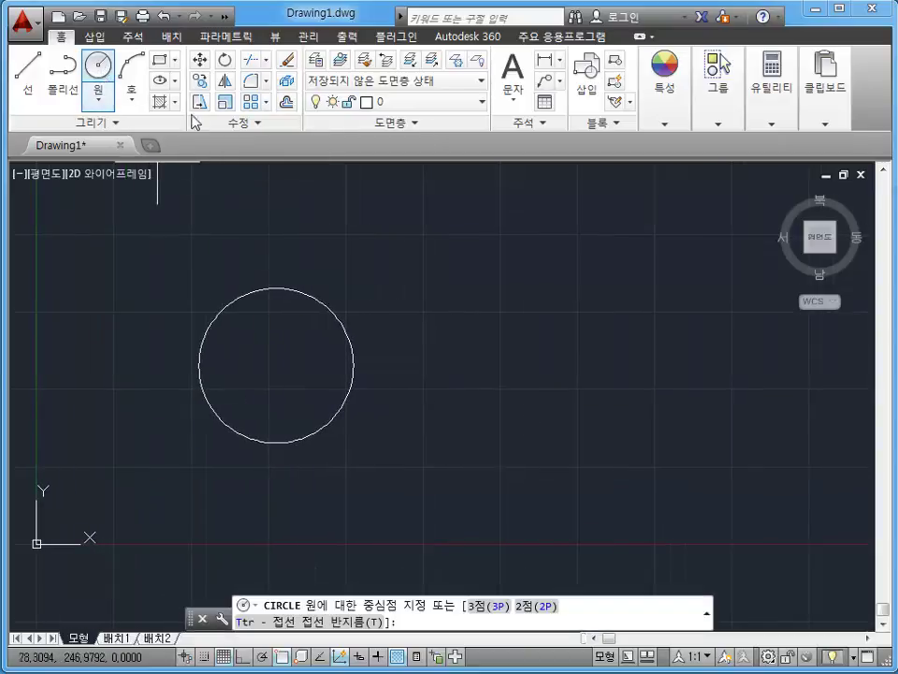
{"action": "left_click", "coordinate": [519, 371]}
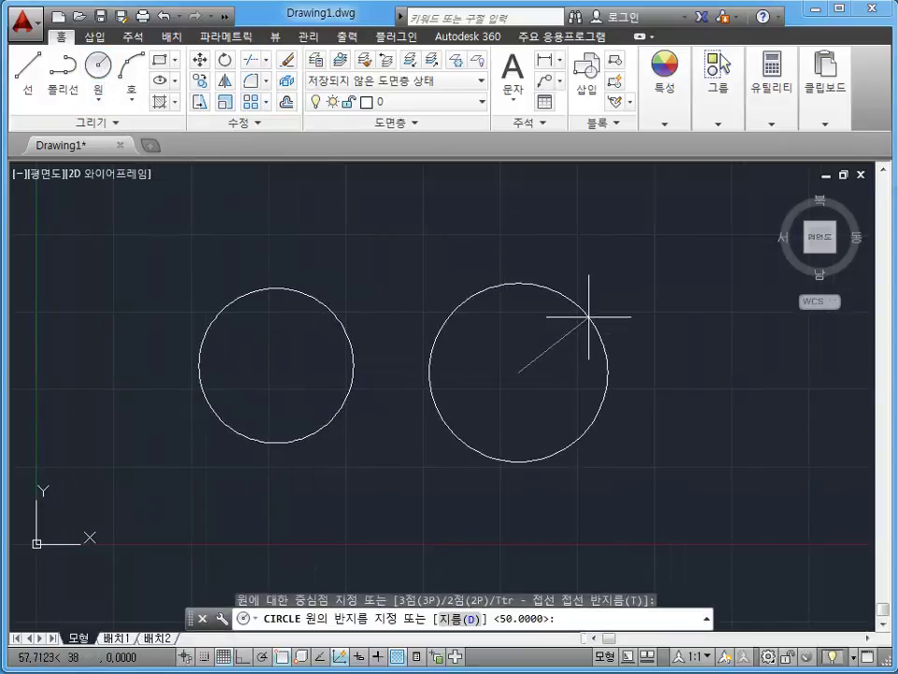
{"action": "type", "text": "45"}
{"action": "key", "text": "Return"}
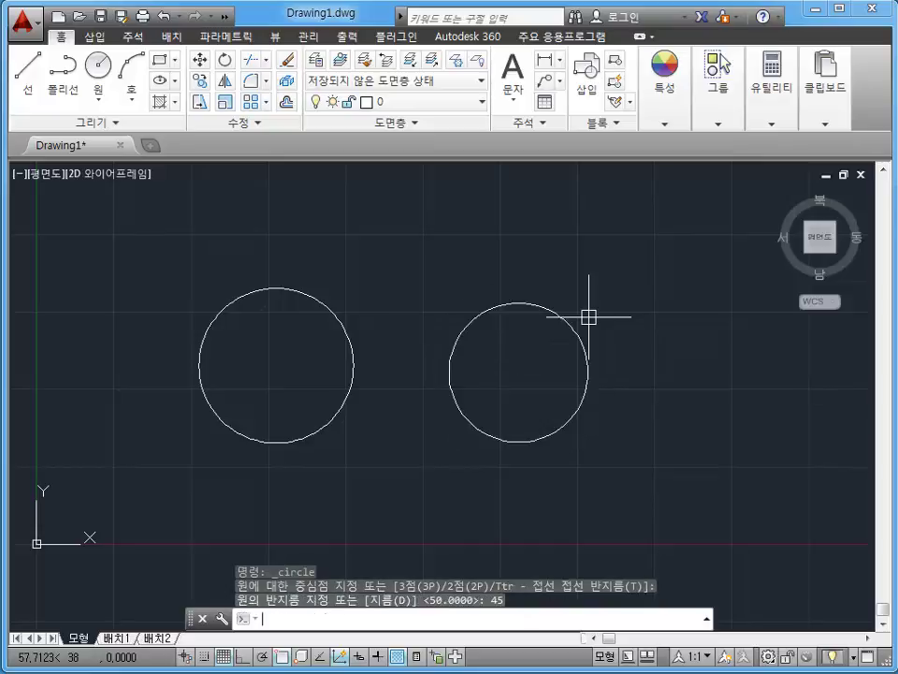
{"action": "scroll", "coordinate": [272, 332], "scroll_direction": "up", "scroll_amount": 2}
{"action": "scroll", "coordinate": [458, 370], "scroll_direction": "up", "scroll_amount": 2}
{"action": "scroll", "coordinate": [456, 366], "scroll_direction": "down", "scroll_amount": 2}
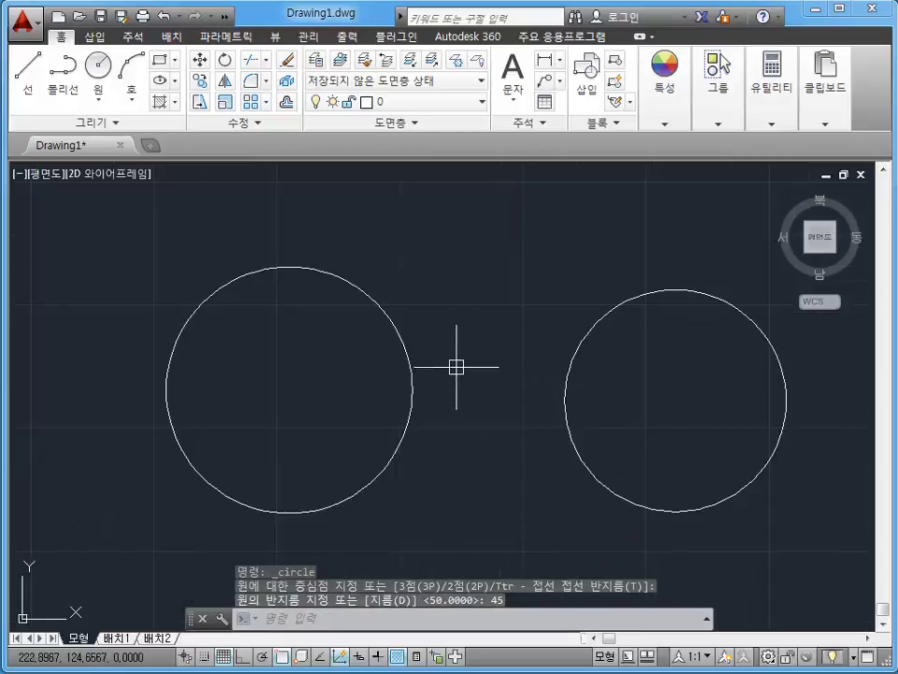
{"action": "middle_click_drag", "start_coordinate": [644, 326], "coordinate": [485, 328]}
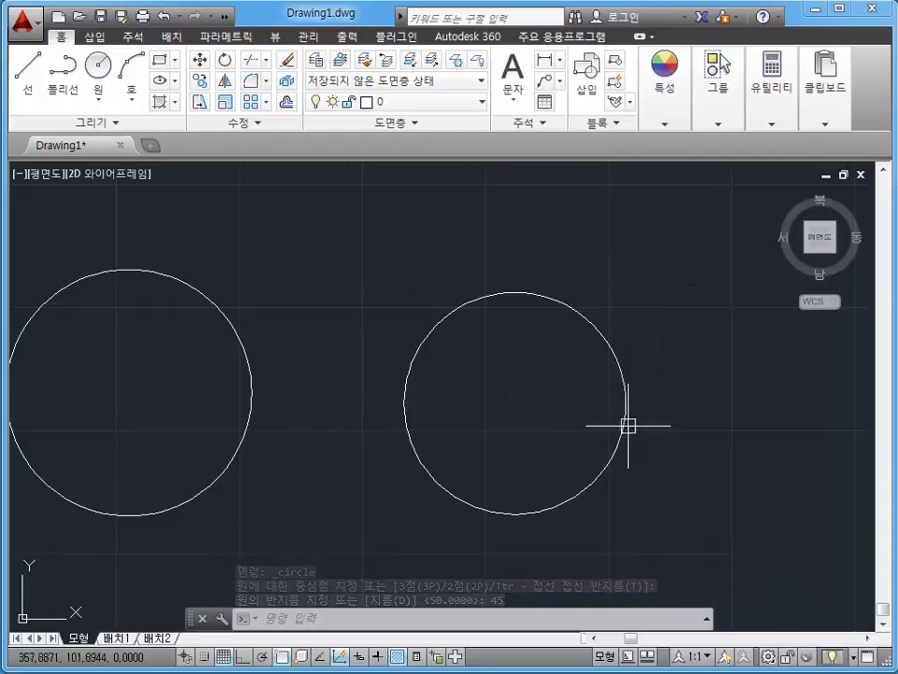
{"action": "scroll", "coordinate": [490, 375], "scroll_direction": "down", "scroll_amount": 2}
{"action": "mouse_move", "coordinate": [490, 375]}
{"action": "middle_mouse_down"}
{"action": "mouse_move", "coordinate": [531, 443]}
{"action": "mouse_move", "coordinate": [521, 448]}
{"action": "middle_mouse_up"}
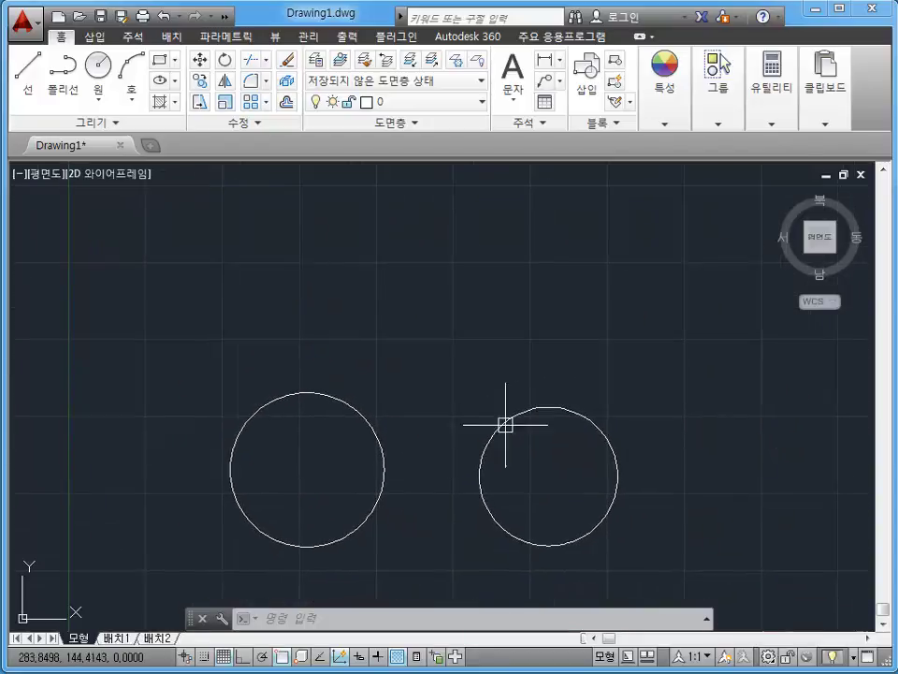
Draw a centre-and-diameter circle of diameter 60 above the left circle
{"action": "left_click", "coordinate": [100, 101]}
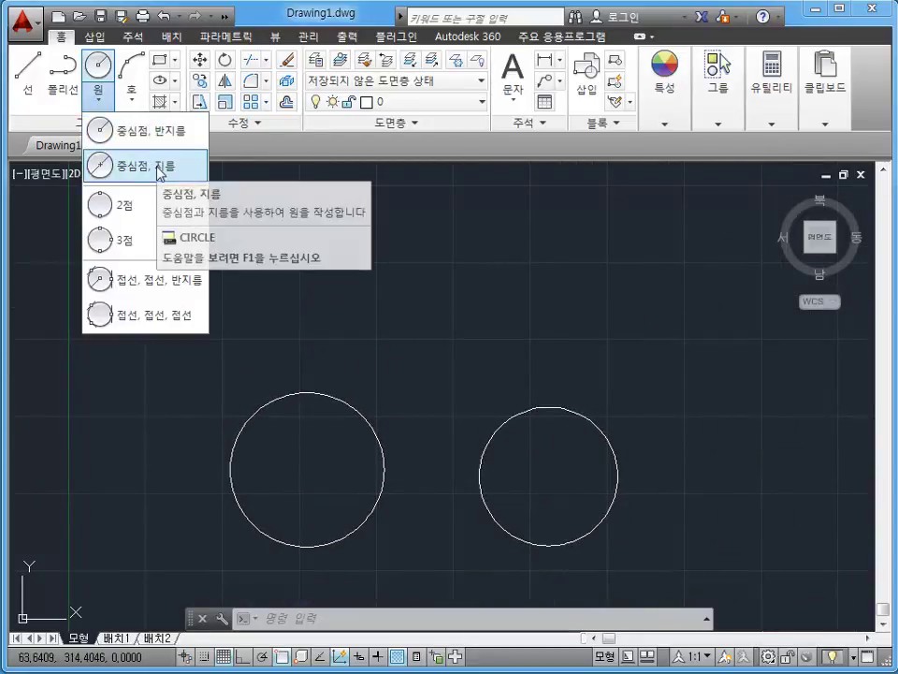
{"action": "left_click", "coordinate": [161, 171]}
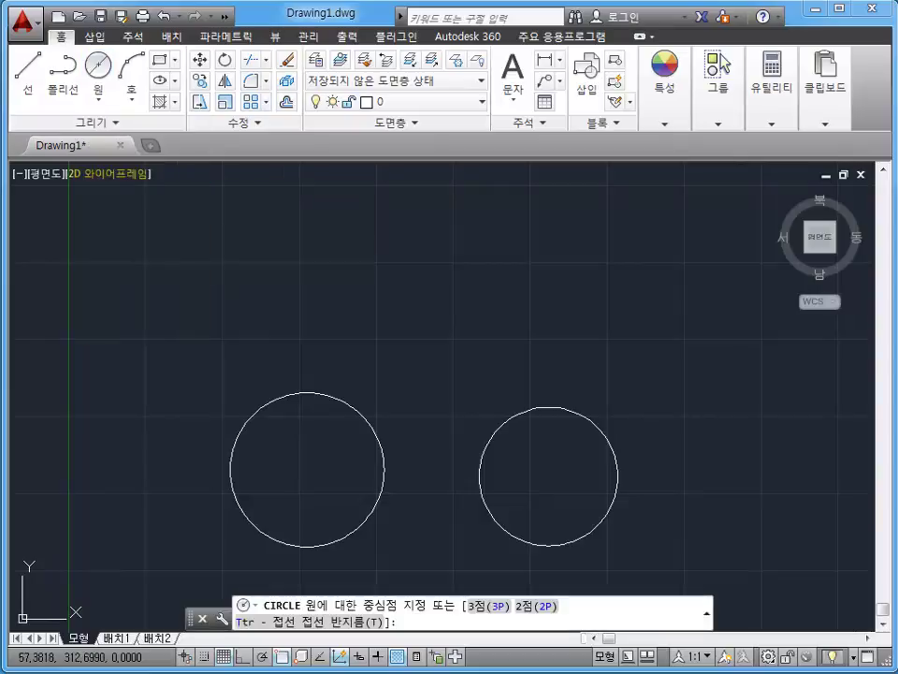
{"action": "left_click", "coordinate": [301, 256]}
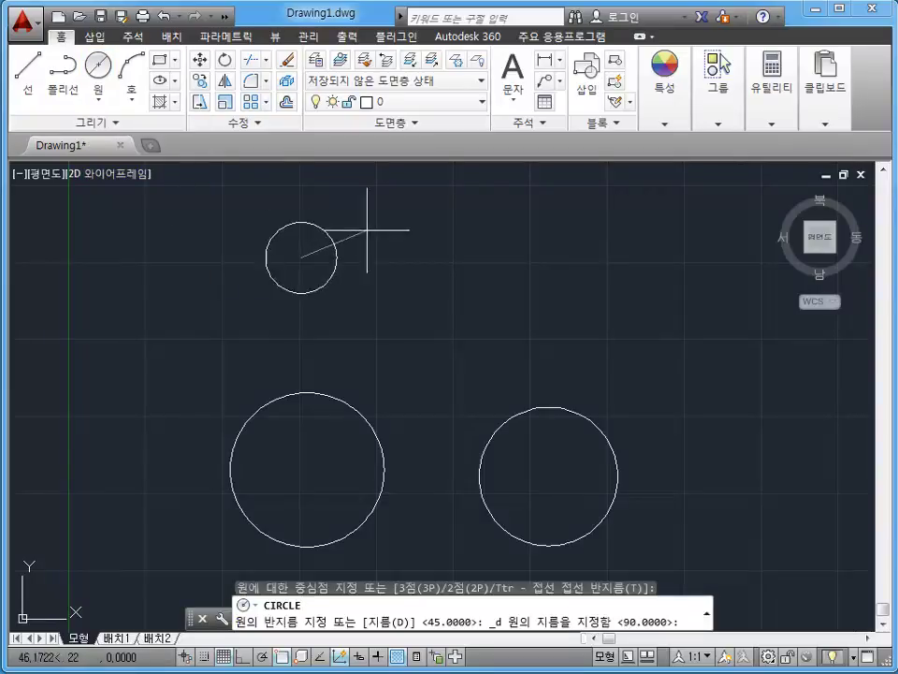
{"action": "middle_click_drag", "start_coordinate": [393, 221], "coordinate": [393, 242]}
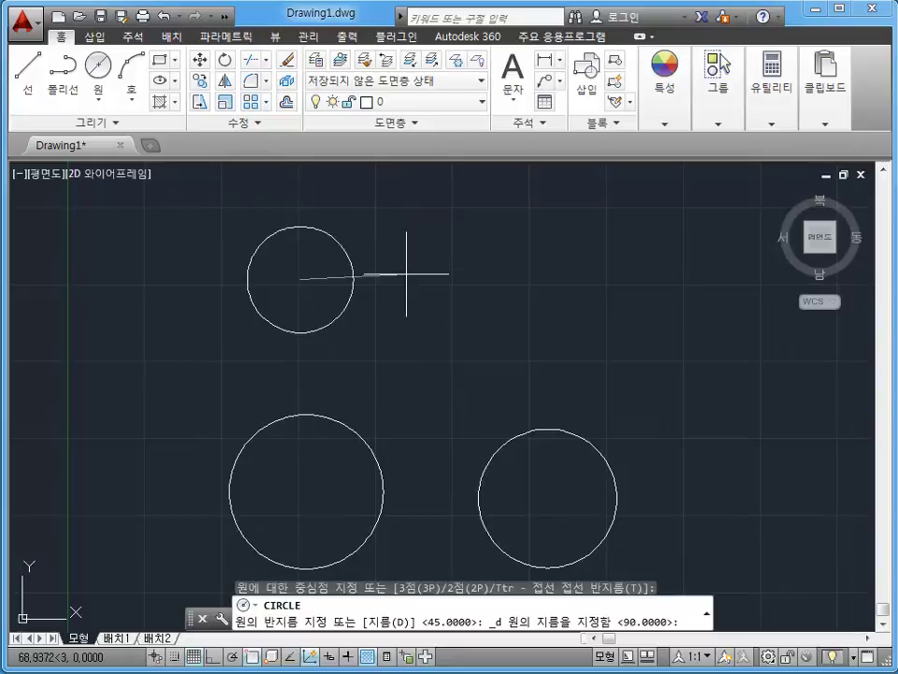
{"action": "type", "text": "60"}
{"action": "key", "text": "Return"}
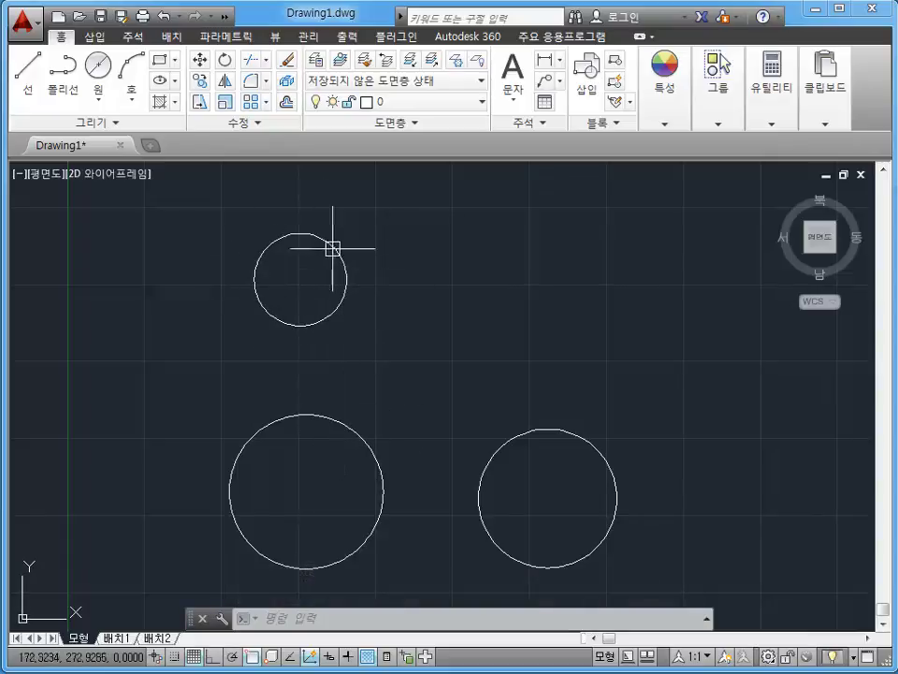
Draw a centre-and-diameter circle of diameter 70 at the upper right
{"action": "middle_click_drag", "start_coordinate": [295, 314], "coordinate": [247, 319]}
{"action": "left_click", "coordinate": [110, 76]}
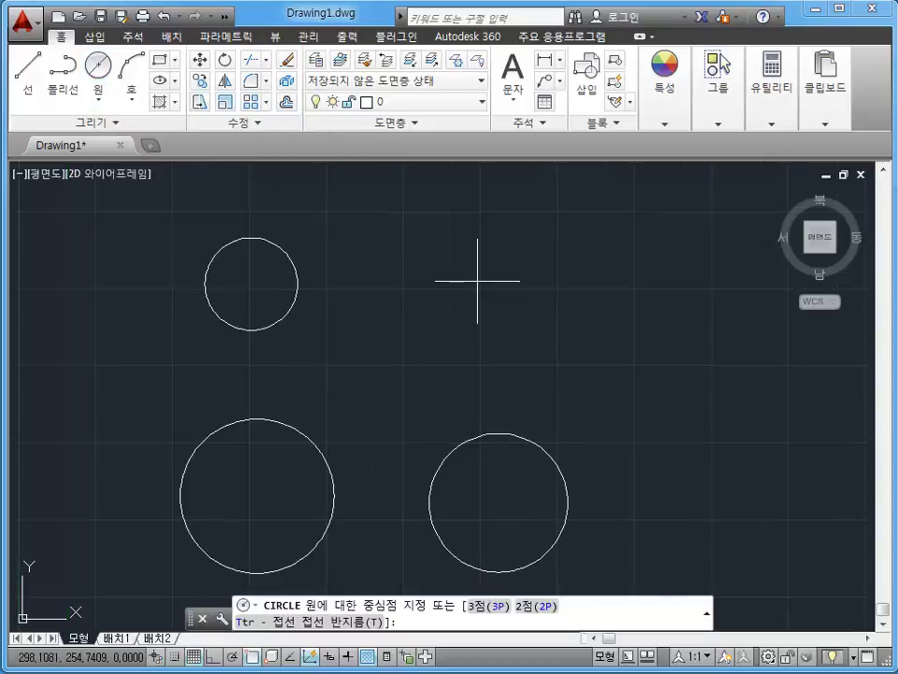
{"action": "left_click", "coordinate": [477, 280]}
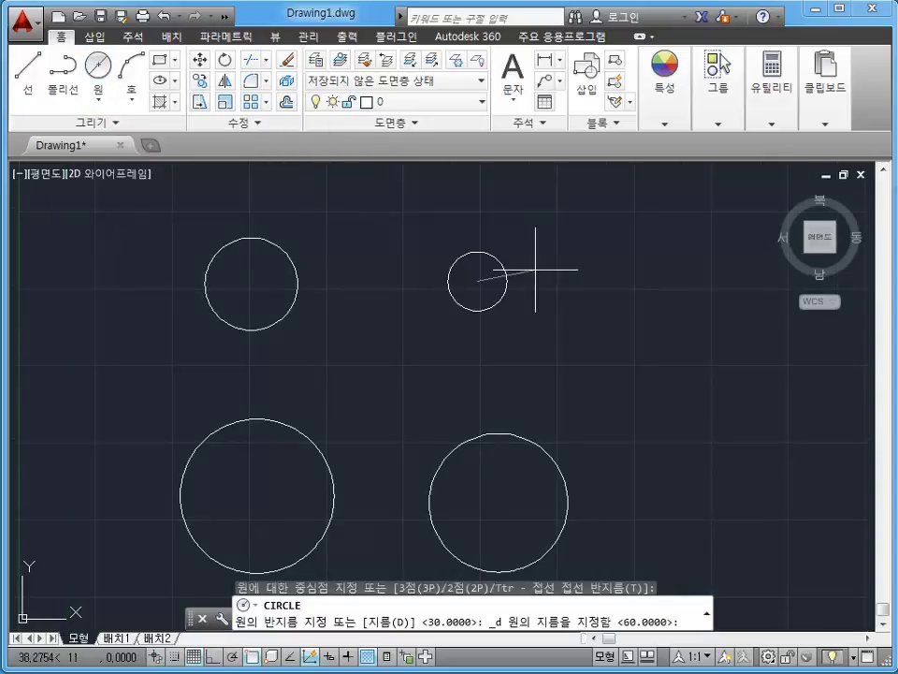
{"action": "type", "text": "70"}
{"action": "key", "text": "Return"}
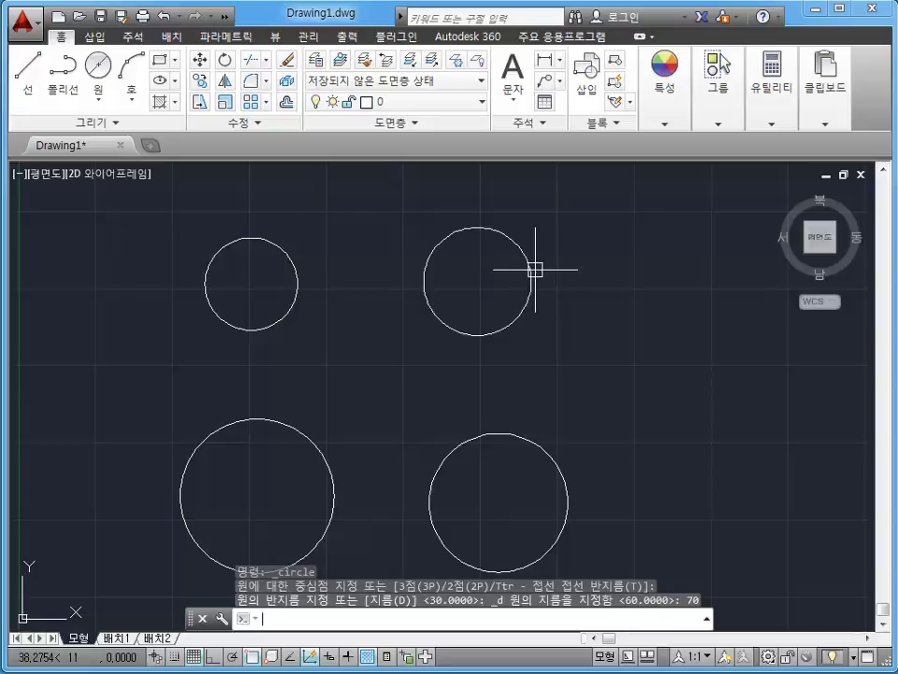
{"action": "middle_click_drag", "start_coordinate": [521, 356], "coordinate": [592, 333]}
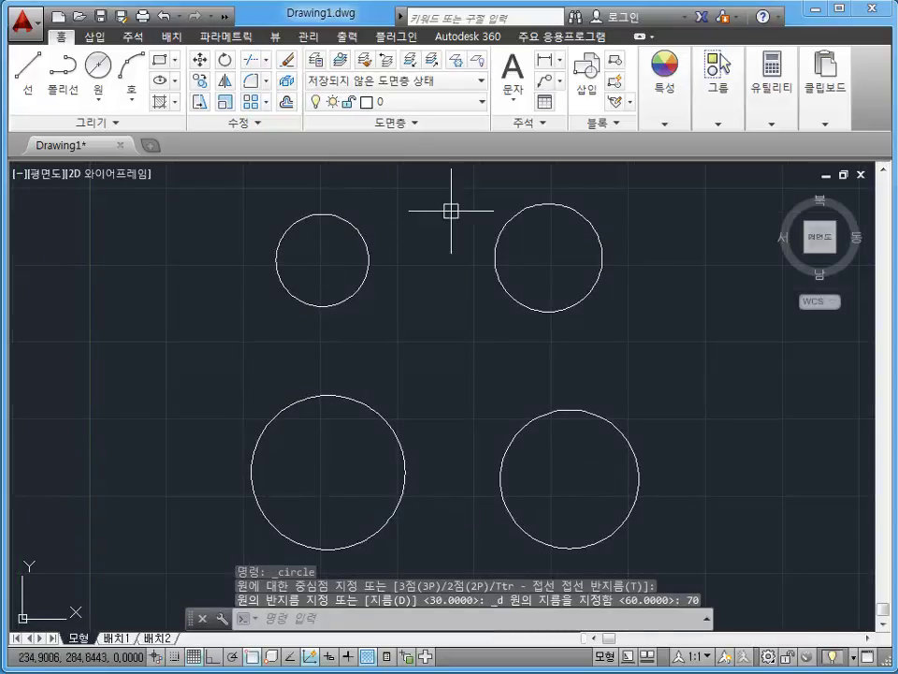
Add DIMRADIUS labels R50 and R45 to the two lower circles
{"action": "type", "text": "di"}
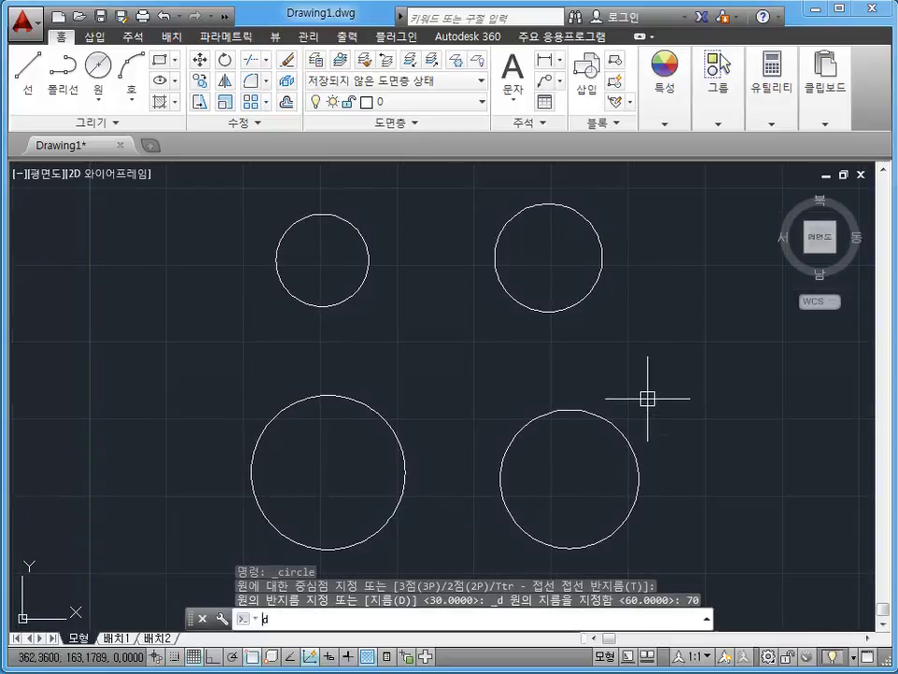
{"action": "type", "text": "mradius"}
{"action": "key", "text": "Return"}
{"action": "scroll", "coordinate": [418, 395], "scroll_direction": "up", "scroll_amount": 2}
{"action": "left_click", "coordinate": [352, 436]}
{"action": "scroll", "coordinate": [310, 471], "scroll_direction": "up", "scroll_amount": 2}
{"action": "scroll", "coordinate": [411, 391], "scroll_direction": "up", "scroll_amount": 5}
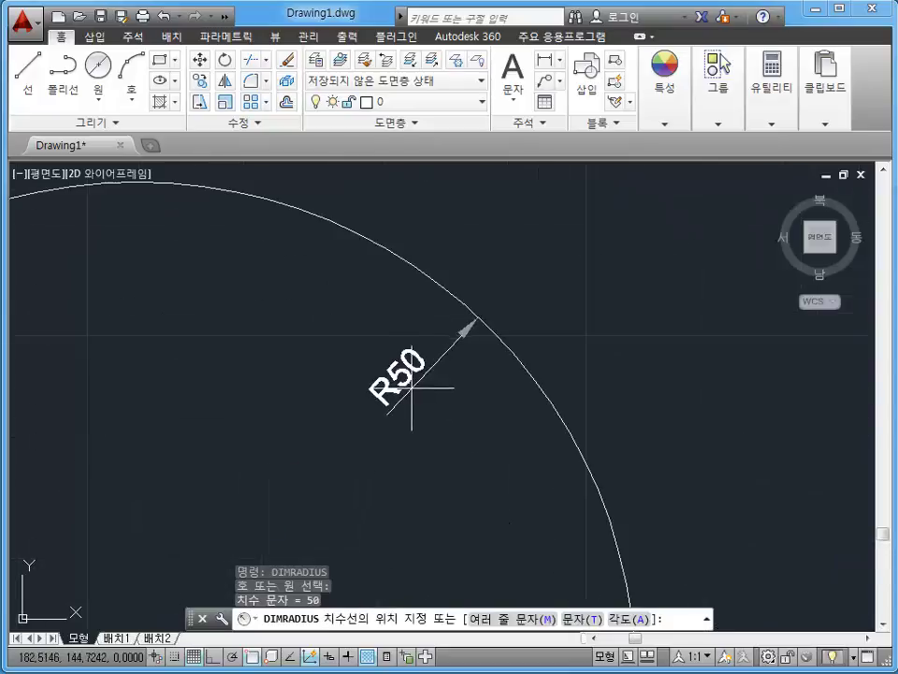
{"action": "scroll", "coordinate": [439, 351], "scroll_direction": "down", "scroll_amount": 7}
{"action": "scroll", "coordinate": [486, 356], "scroll_direction": "up", "scroll_amount": 2}
{"action": "left_click", "coordinate": [526, 361]}
{"action": "key", "text": "Return"}
{"action": "scroll", "coordinate": [708, 305], "scroll_direction": "up", "scroll_amount": 2}
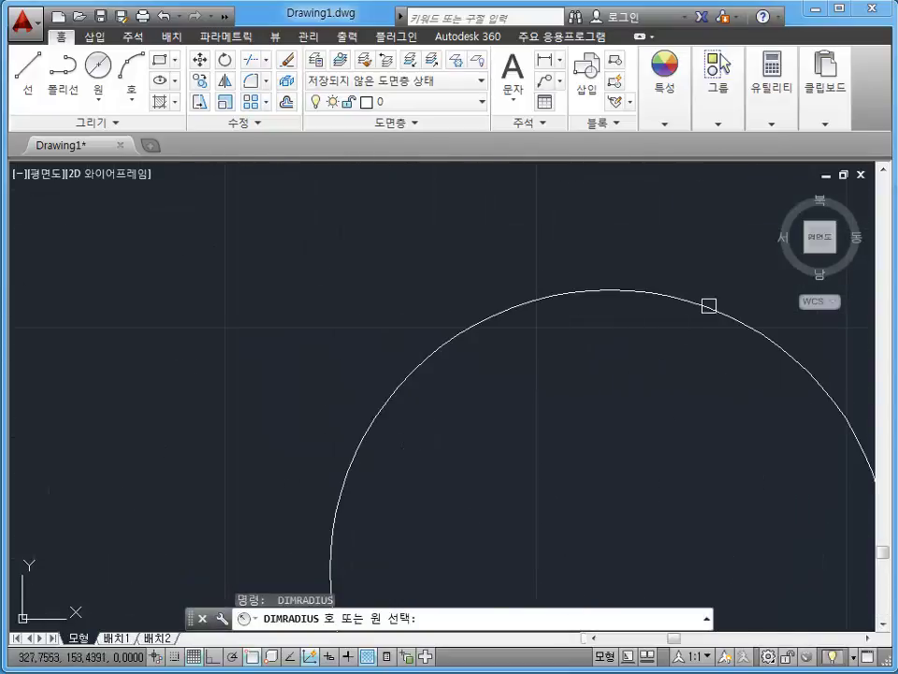
{"action": "left_click", "coordinate": [716, 307]}
{"action": "left_click", "coordinate": [721, 370]}
{"action": "scroll", "coordinate": [711, 391], "scroll_direction": "down", "scroll_amount": 6}
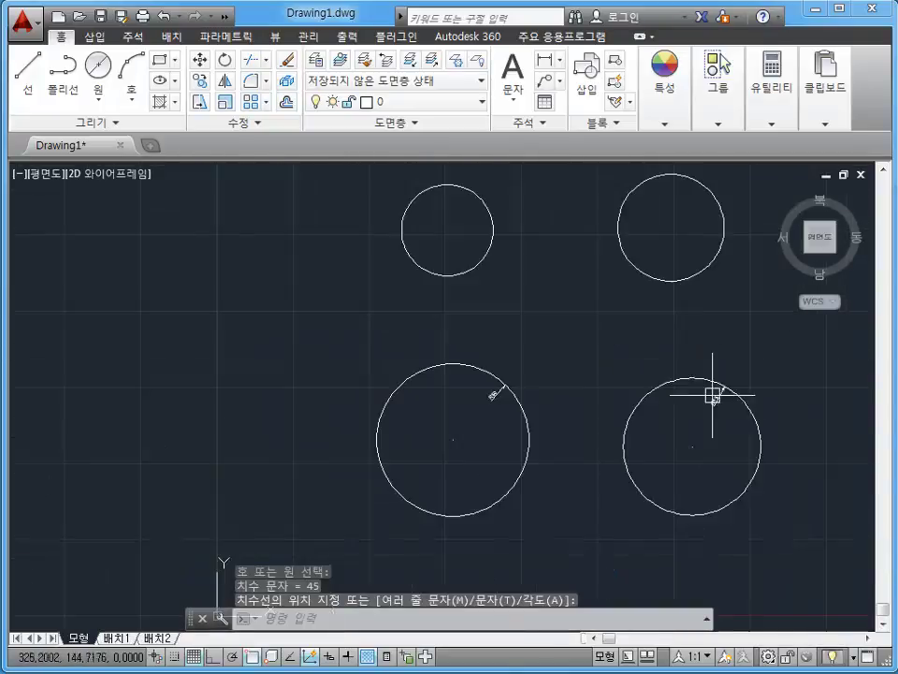
{"action": "scroll", "coordinate": [529, 367], "scroll_direction": "up", "scroll_amount": 2}
{"action": "scroll", "coordinate": [543, 355], "scroll_direction": "up", "scroll_amount": 2}
Add ⌀60 and ⌀70 diameter dimensions to the two upper circles
{"action": "type", "text": "ddi"}
{"action": "key", "text": "Return"}
{"action": "left_click", "coordinate": [562, 336]}
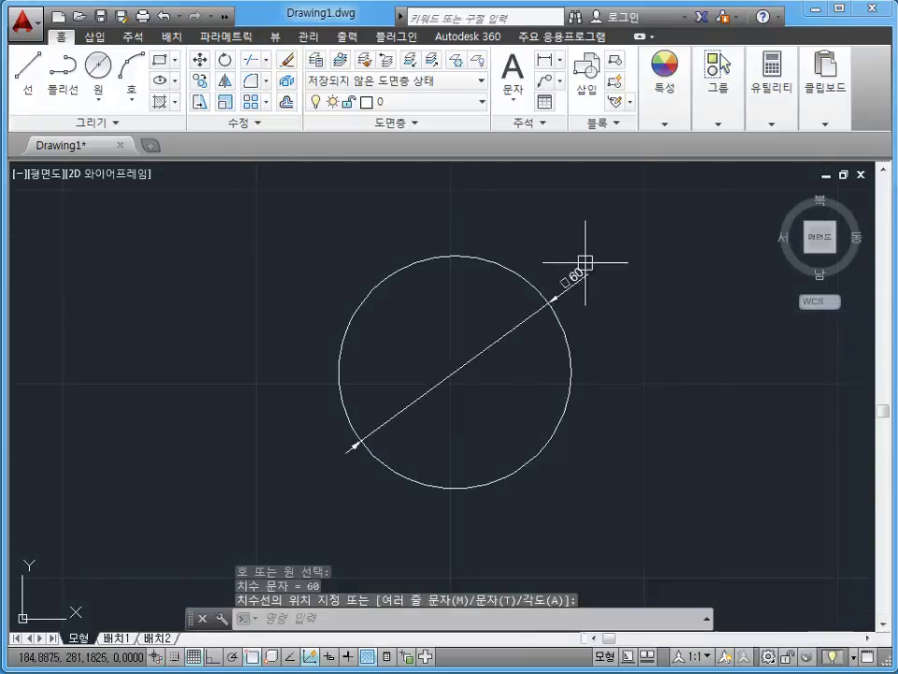
{"action": "scroll", "coordinate": [522, 270], "scroll_direction": "up", "scroll_amount": 4}
{"action": "scroll", "coordinate": [552, 281], "scroll_direction": "up", "scroll_amount": 1}
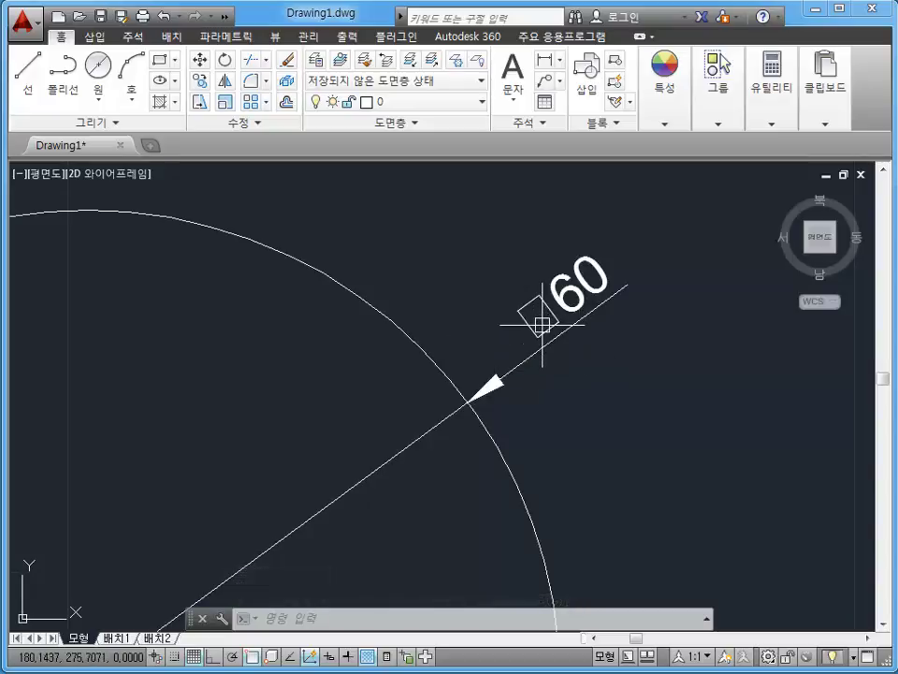
{"action": "scroll", "coordinate": [524, 309], "scroll_direction": "down", "scroll_amount": 3}
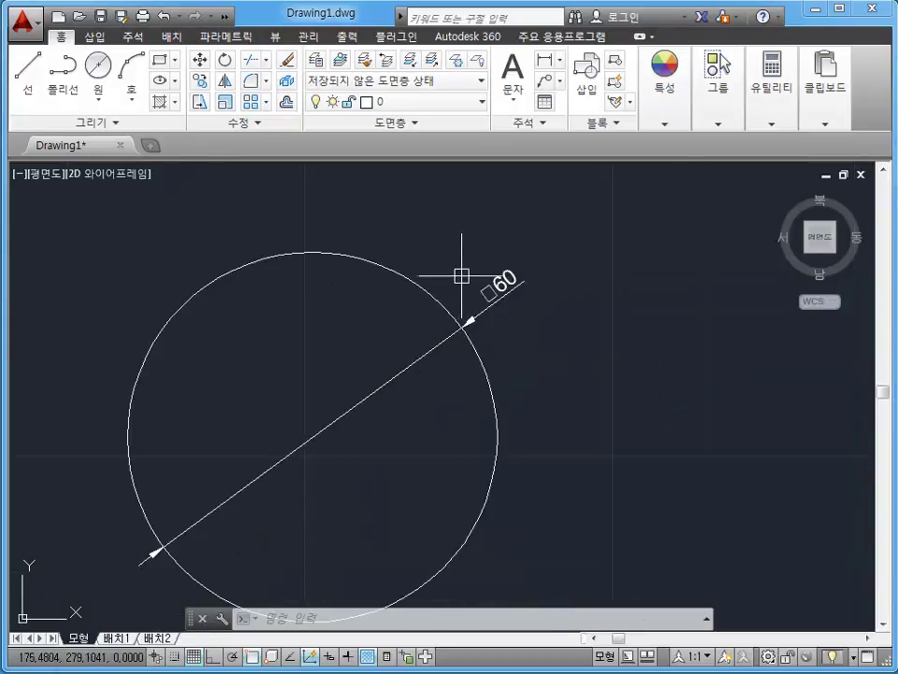
{"action": "left_click", "coordinate": [462, 275]}
{"action": "scroll", "coordinate": [561, 290], "scroll_direction": "down", "scroll_amount": 2}
{"action": "middle_click_drag", "start_coordinate": [626, 297], "coordinate": [455, 294]}
{"action": "key", "text": "Return"}
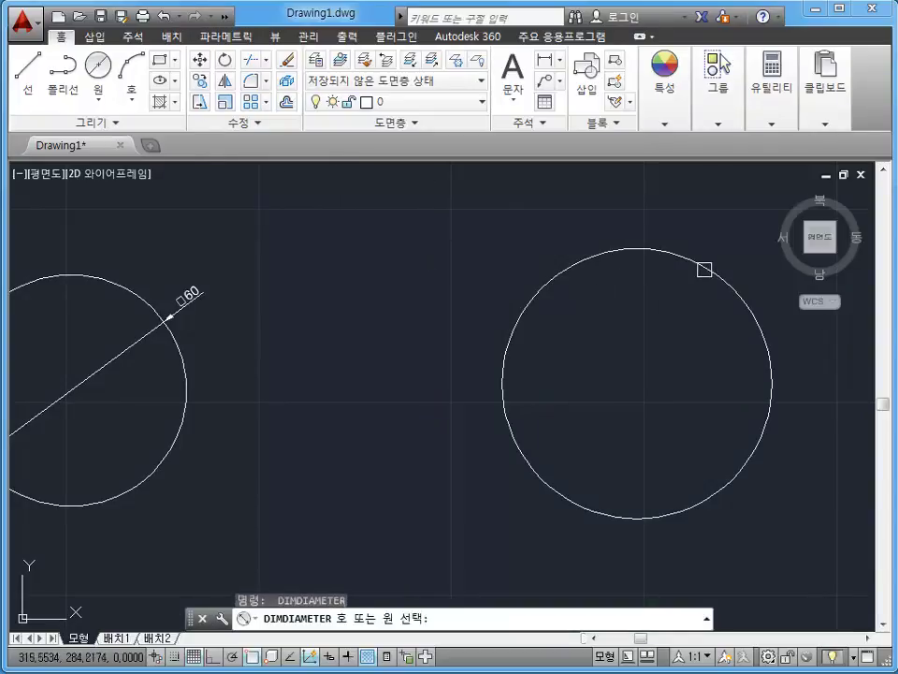
{"action": "left_click", "coordinate": [702, 267]}
{"action": "scroll", "coordinate": [727, 259], "scroll_direction": "up", "scroll_amount": 4}
{"action": "left_click", "coordinate": [753, 267]}
{"action": "scroll", "coordinate": [711, 268], "scroll_direction": "down", "scroll_amount": 5}
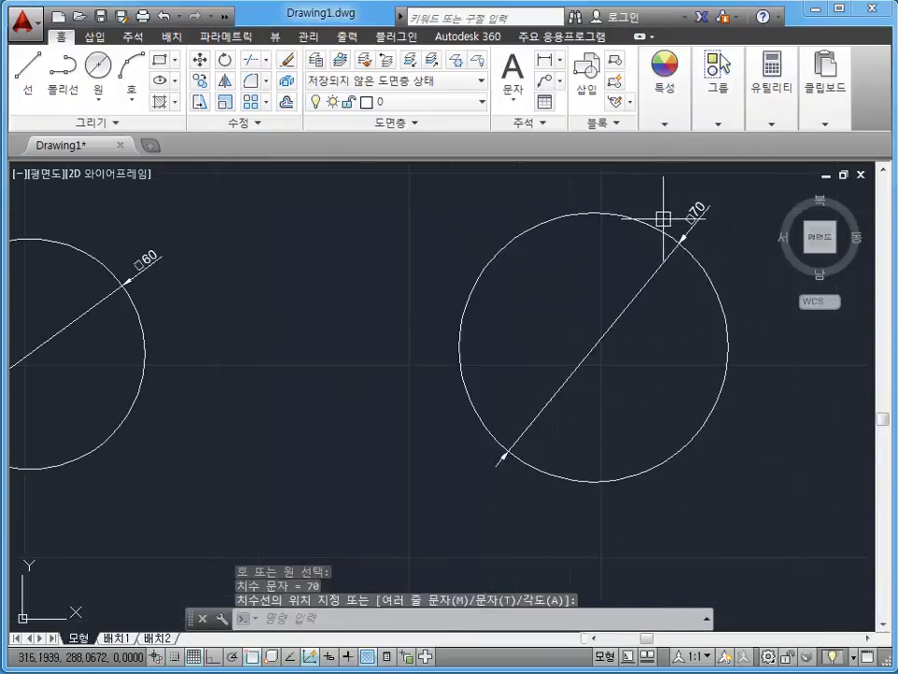
{"action": "scroll", "coordinate": [658, 225], "scroll_direction": "down", "scroll_amount": 3}
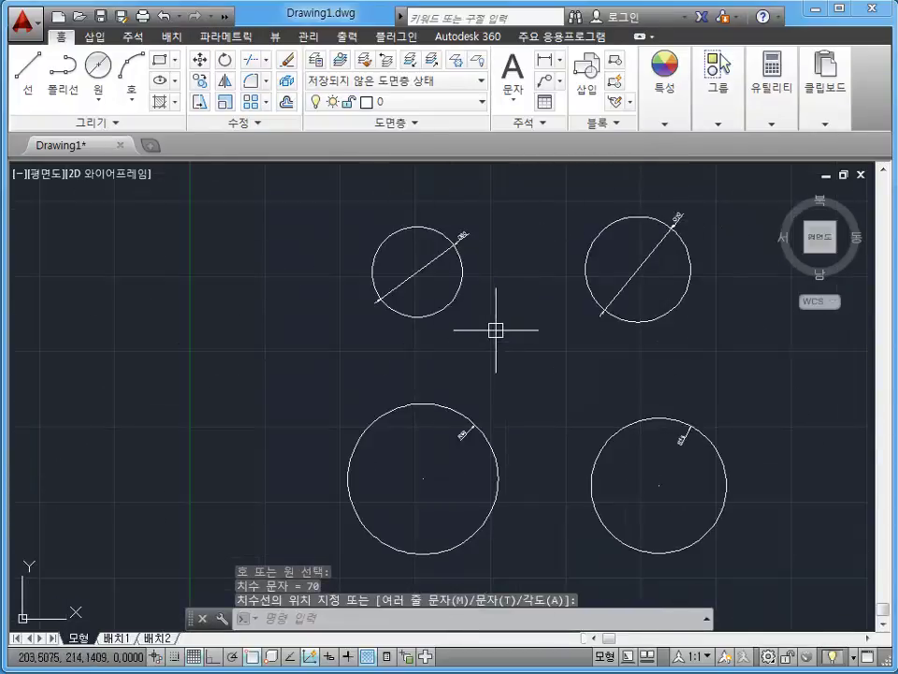
{"action": "middle_click_drag", "start_coordinate": [661, 352], "coordinate": [584, 356]}
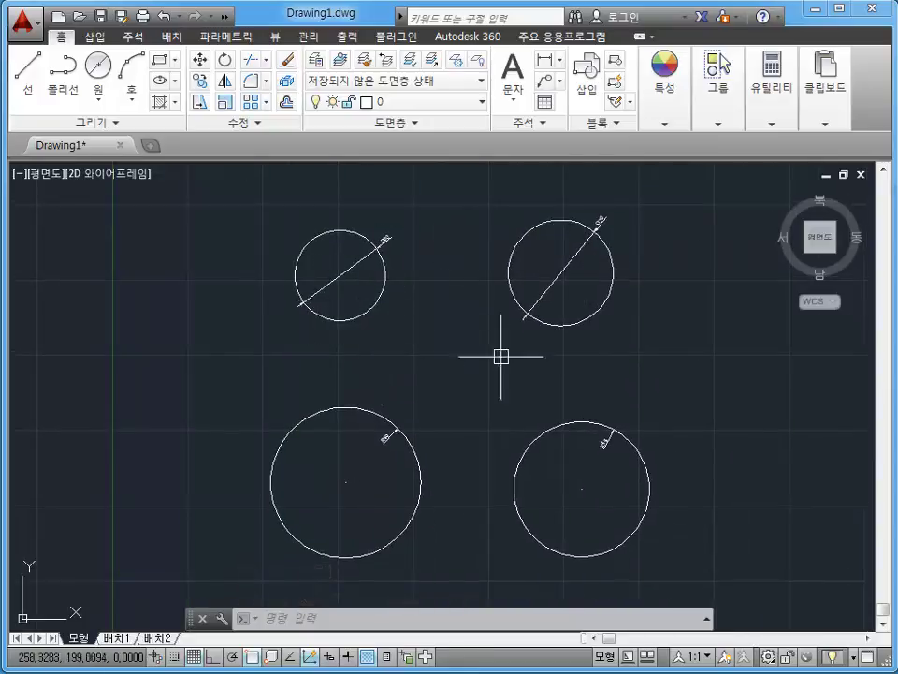
Draw a 2-point circle from two diameter endpoints above the Ø70 circle
{"action": "left_click", "coordinate": [98, 97]}
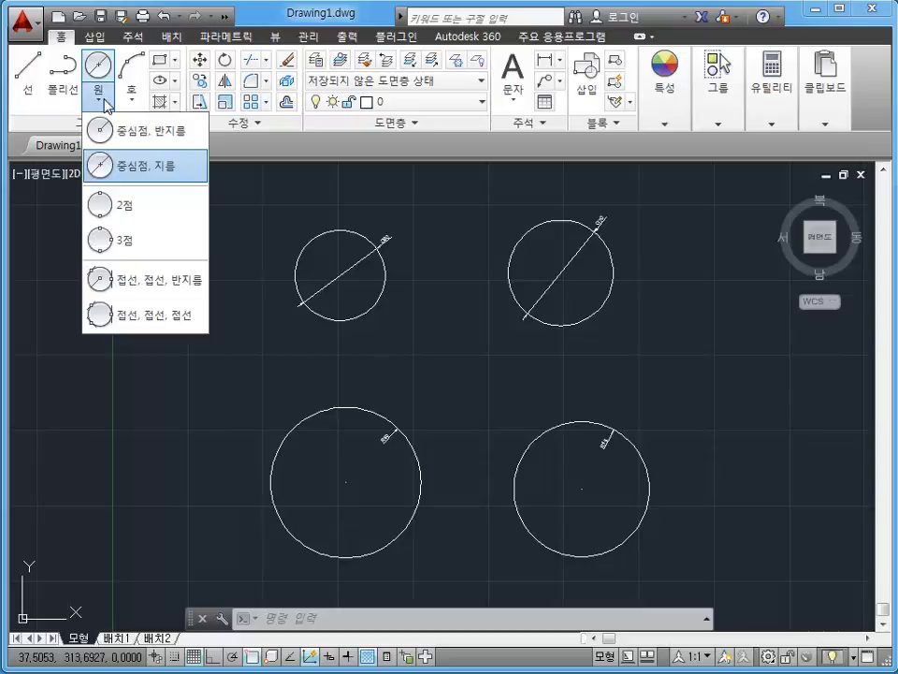
{"action": "left_click", "coordinate": [159, 213]}
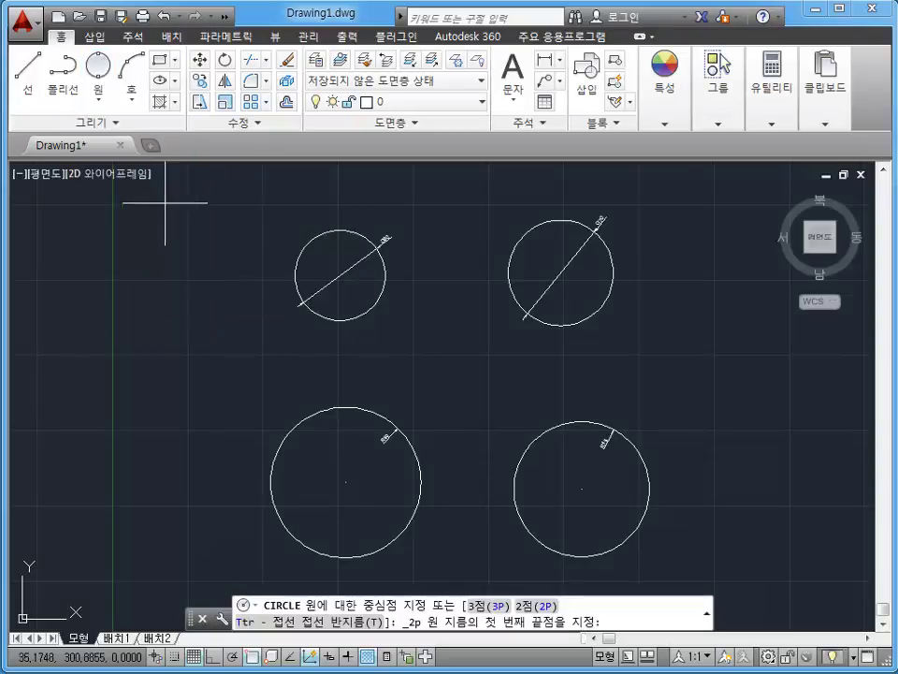
{"action": "middle_click_drag", "start_coordinate": [340, 275], "coordinate": [351, 380]}
{"action": "scroll", "coordinate": [403, 288], "scroll_direction": "up", "scroll_amount": 2}
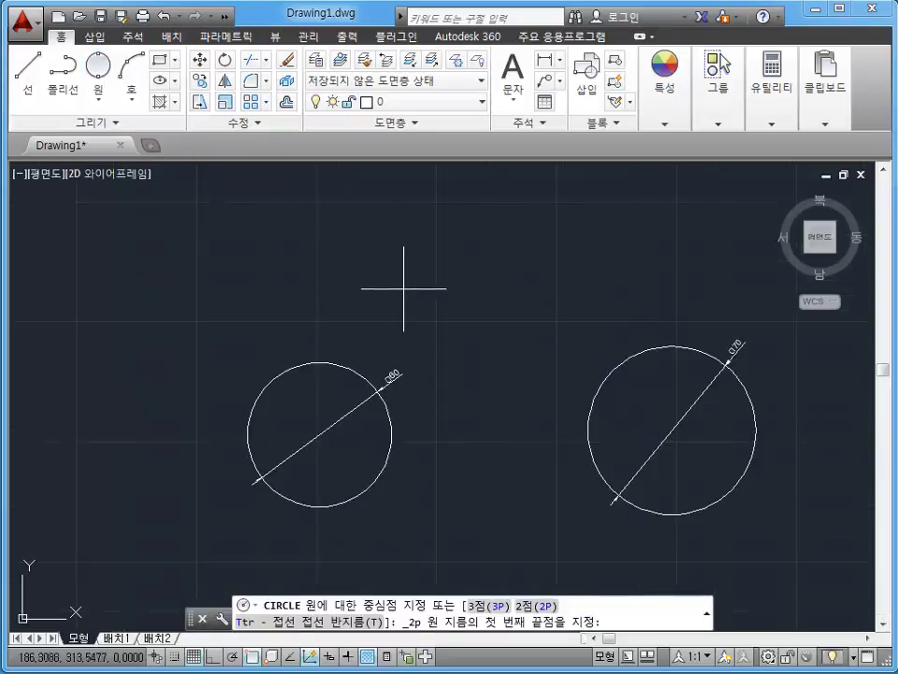
{"action": "left_click", "coordinate": [241, 209]}
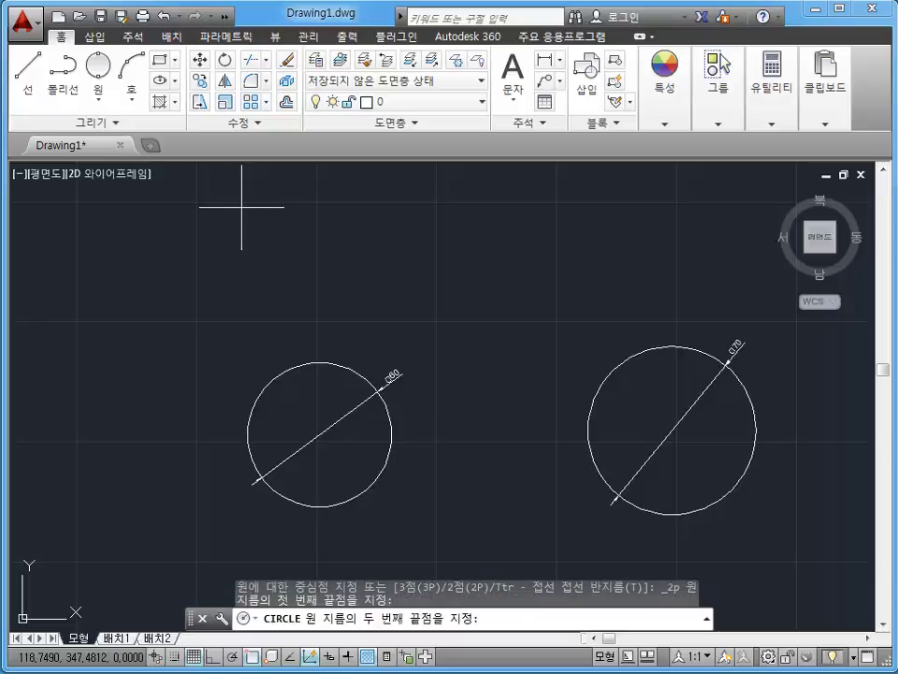
{"action": "left_click", "coordinate": [360, 214]}
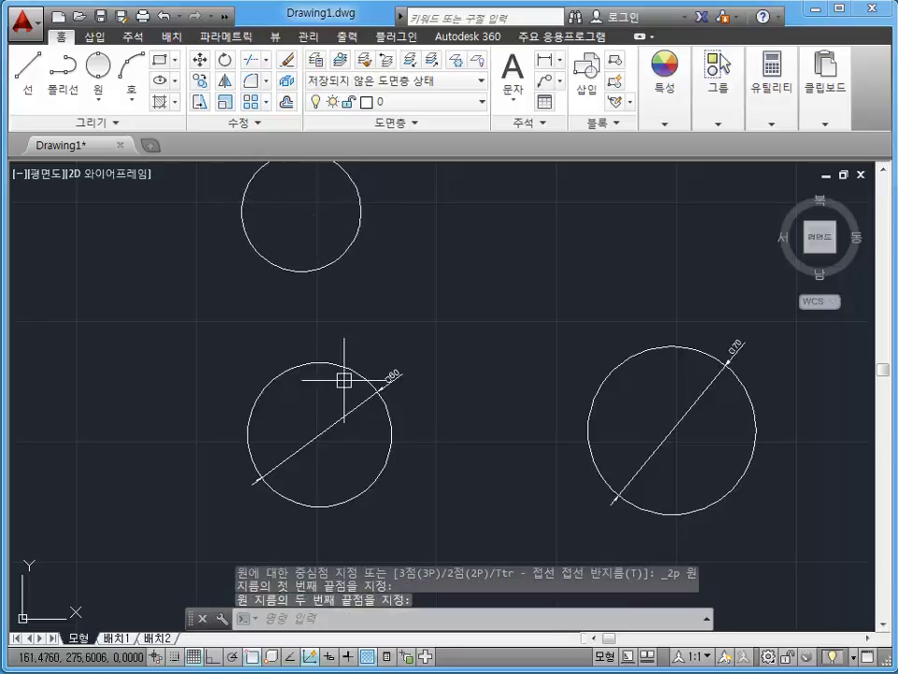
{"action": "middle_click_drag", "start_coordinate": [564, 303], "coordinate": [386, 344]}
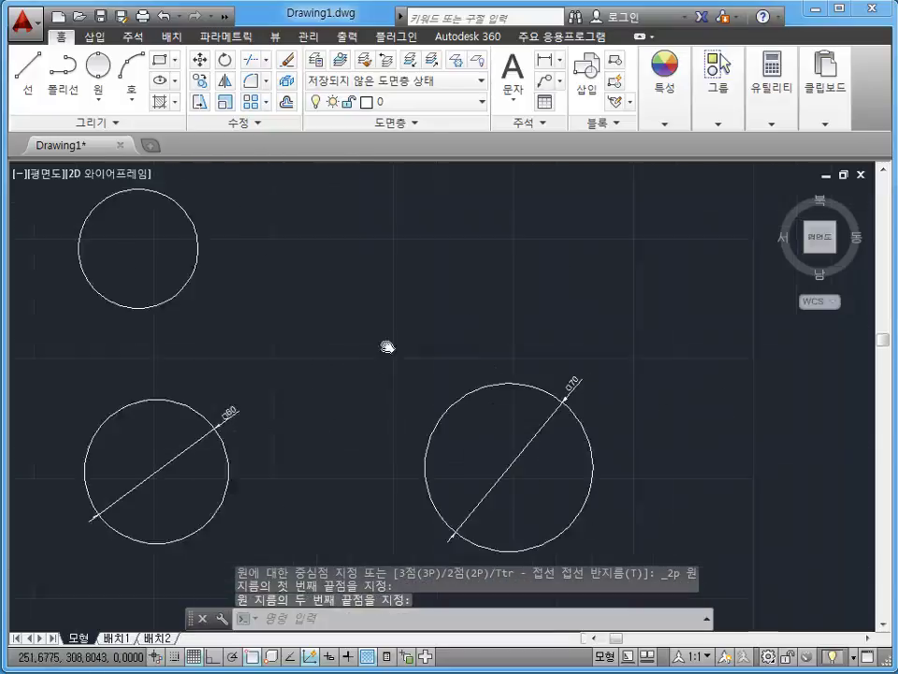
Draw another small 2-point circle from two nearby diameter endpoints
{"action": "left_click", "coordinate": [97, 68]}
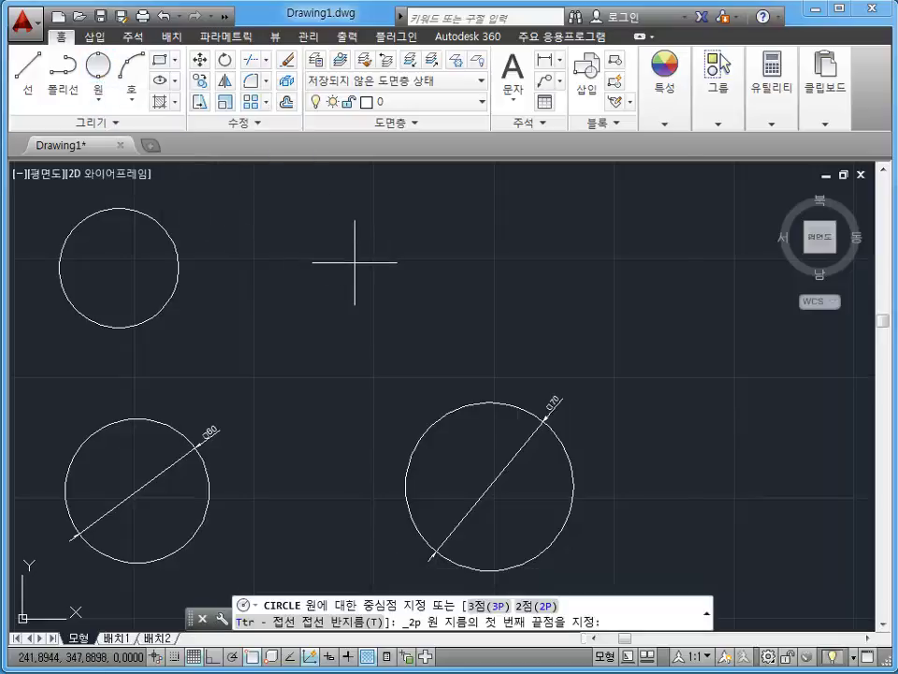
{"action": "left_click", "coordinate": [363, 224]}
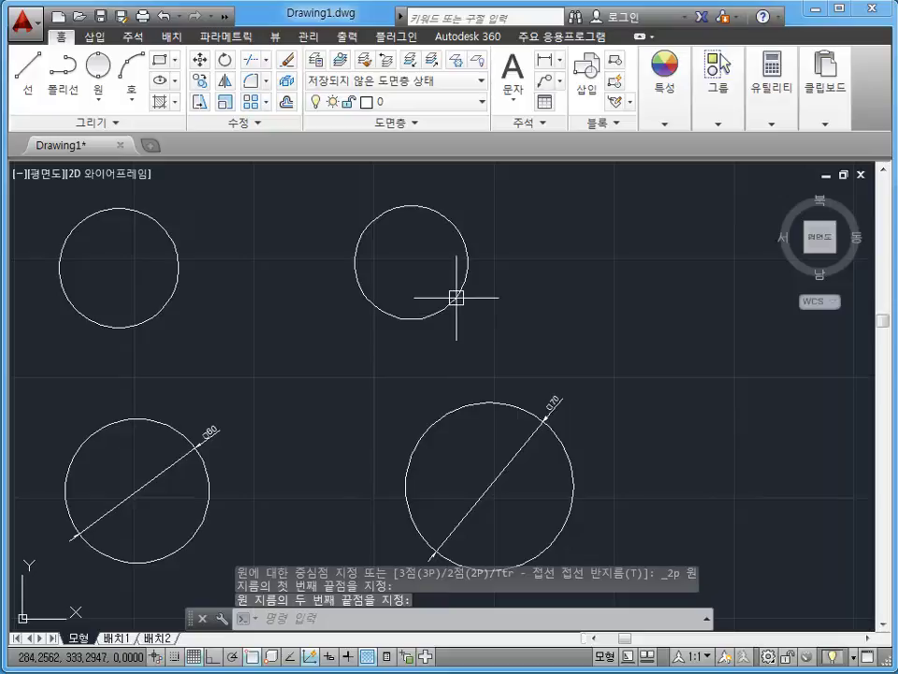
{"action": "left_click", "coordinate": [374, 264]}
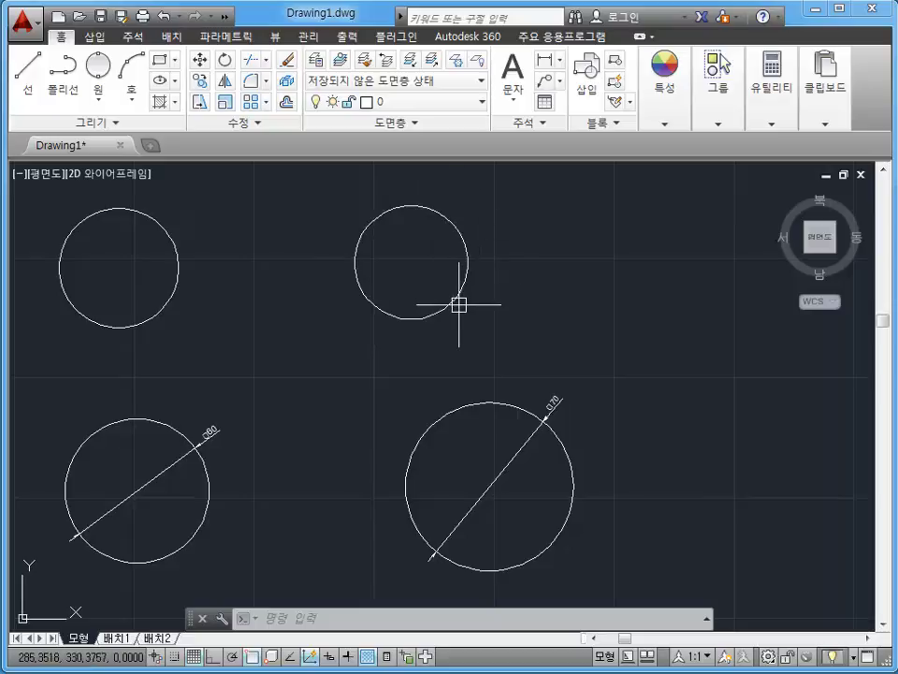
{"action": "scroll", "coordinate": [458, 304], "scroll_direction": "down", "scroll_amount": 3}
{"action": "scroll", "coordinate": [380, 266], "scroll_direction": "up", "scroll_amount": 3}
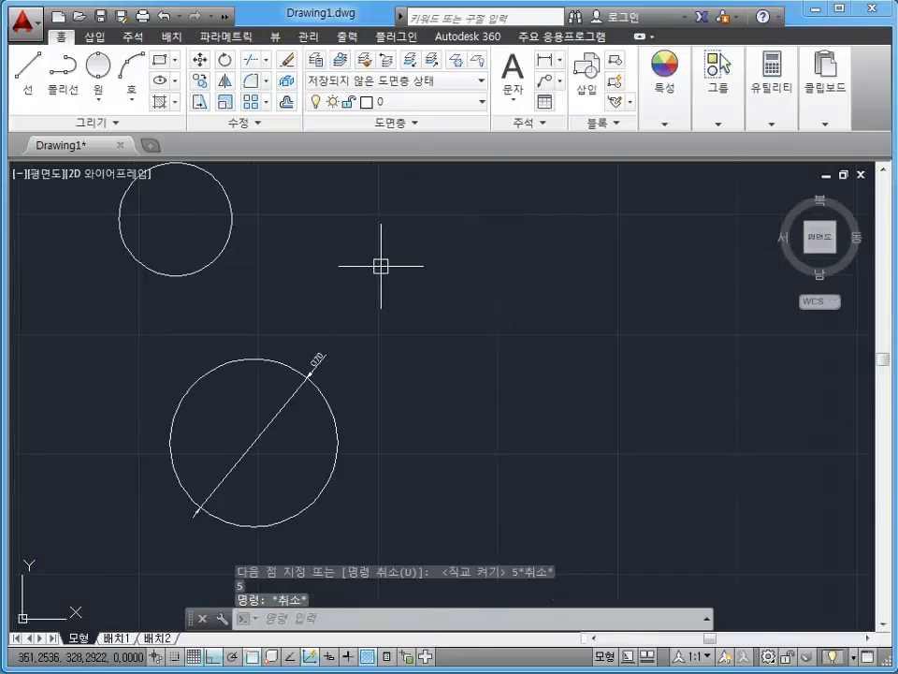
Draw a 60-unit horizontal line with the L command
{"action": "type", "text": "l"}
{"action": "key", "text": "Return"}
{"action": "left_click", "coordinate": [362, 233]}
{"action": "type", "text": "60"}
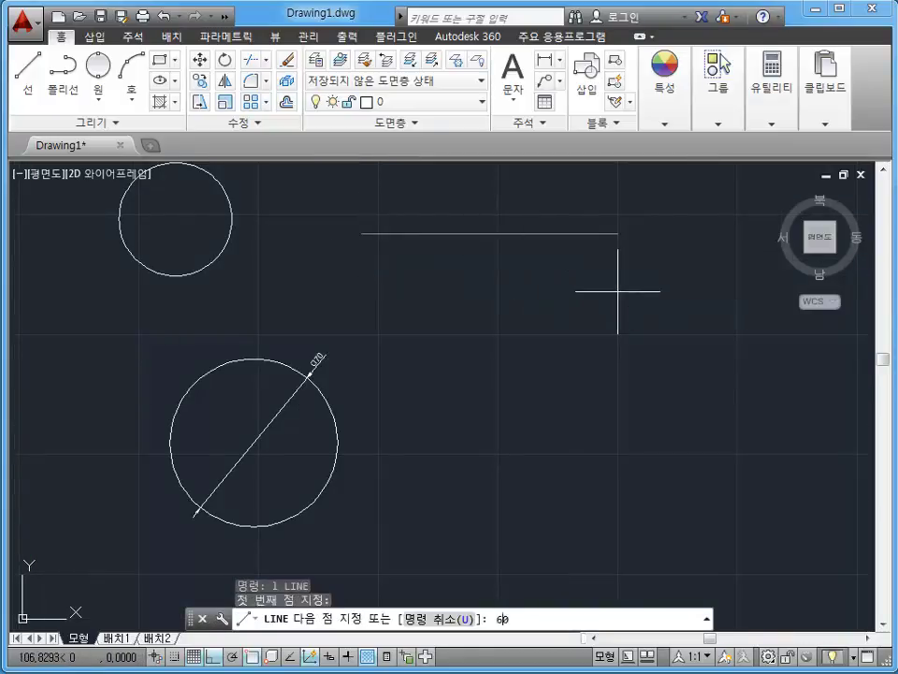
{"action": "key", "text": "Return"}
{"action": "key", "text": "Escape"}
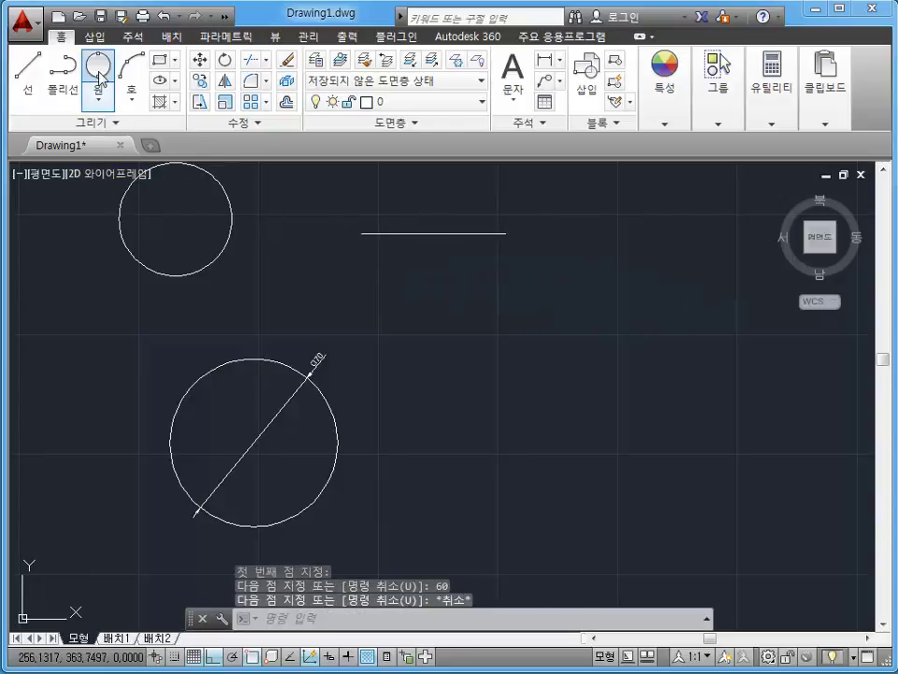
Draw a 2-point circle whose diameter spans the line's two endpoints
{"action": "left_click", "coordinate": [98, 65]}
{"action": "left_click", "coordinate": [362, 233]}
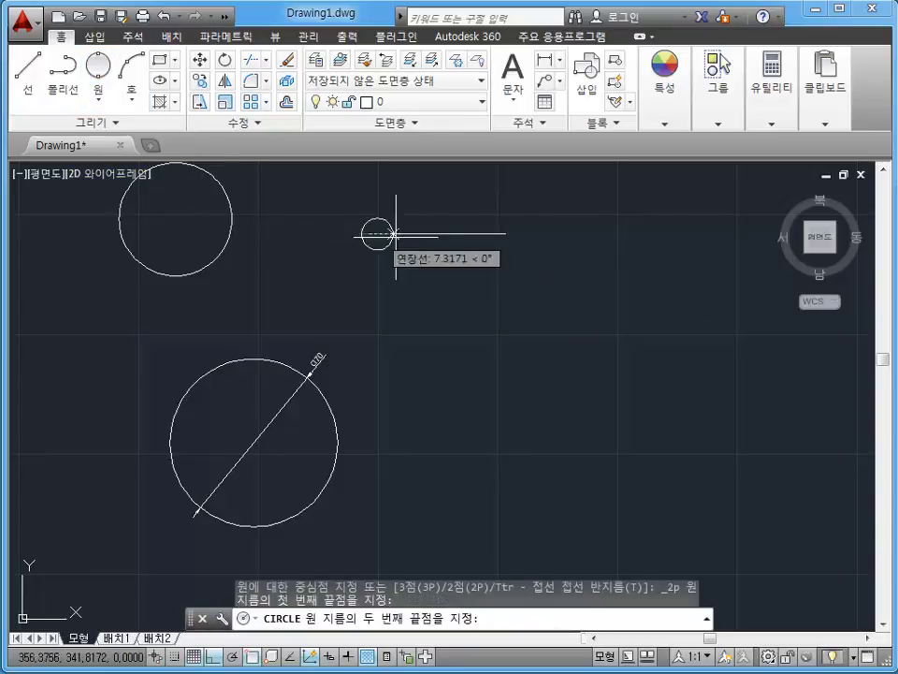
{"action": "left_click", "coordinate": [505, 233]}
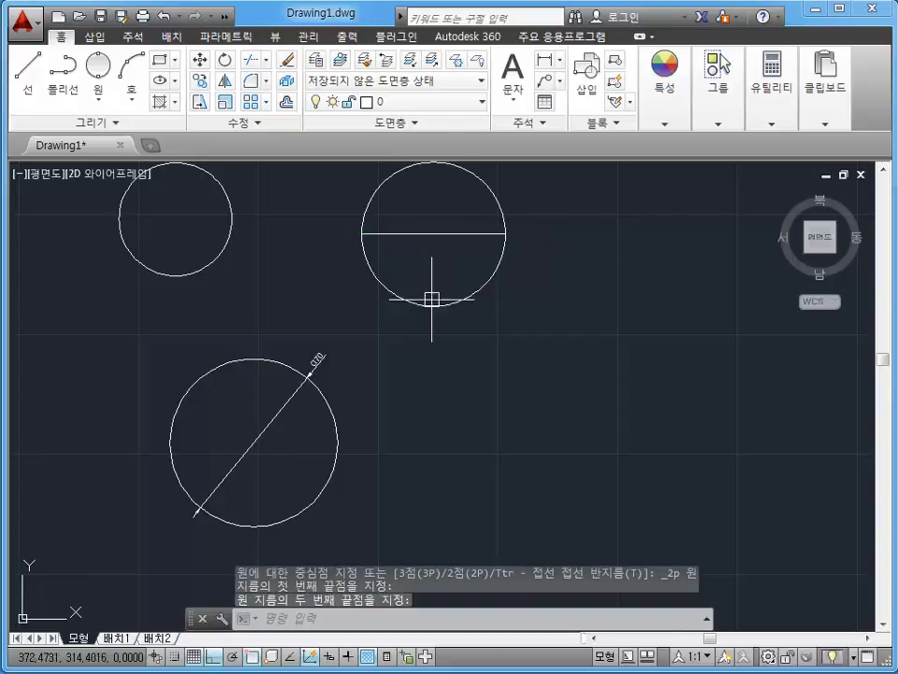
{"action": "middle_click_drag", "start_coordinate": [398, 276], "coordinate": [429, 331]}
{"action": "scroll", "coordinate": [374, 298], "scroll_direction": "up", "scroll_amount": 2}
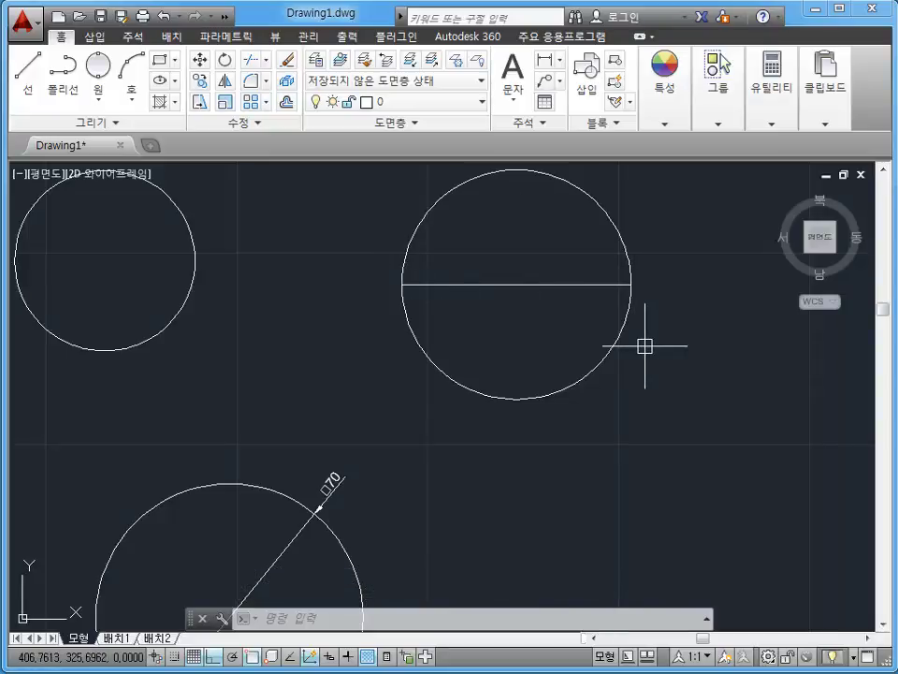
Draw a 50×50 square with LINE, closing it with C
{"action": "scroll", "coordinate": [547, 290], "scroll_direction": "down", "scroll_amount": 2}
{"action": "type", "text": "l"}
{"action": "key", "text": "Return"}
{"action": "left_click", "coordinate": [489, 339]}
{"action": "type", "text": "50"}
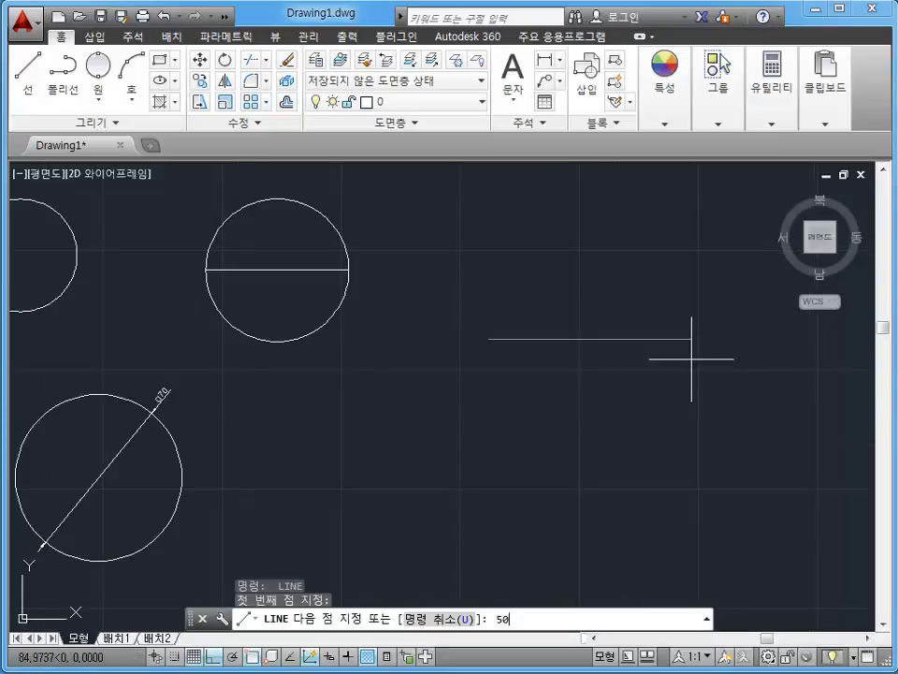
{"action": "key", "text": "Return"}
{"action": "type", "text": "50"}
{"action": "key", "text": "Return"}
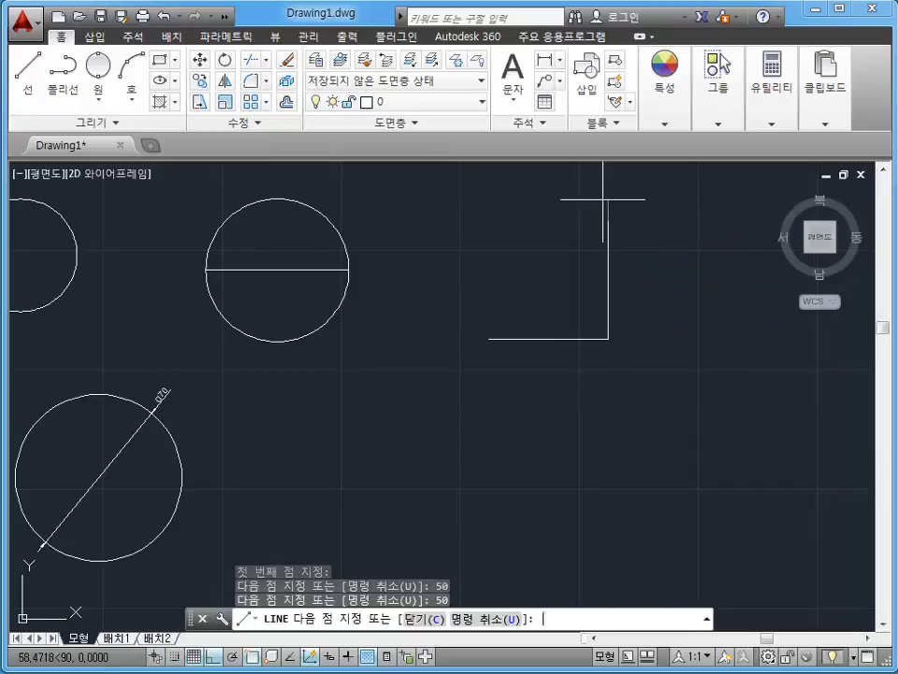
{"action": "type", "text": "50"}
{"action": "key", "text": "Return"}
{"action": "type", "text": "c"}
{"action": "key", "text": "Return"}
{"action": "key", "text": "Escape"}
{"action": "middle_click_drag", "start_coordinate": [478, 244], "coordinate": [340, 271]}
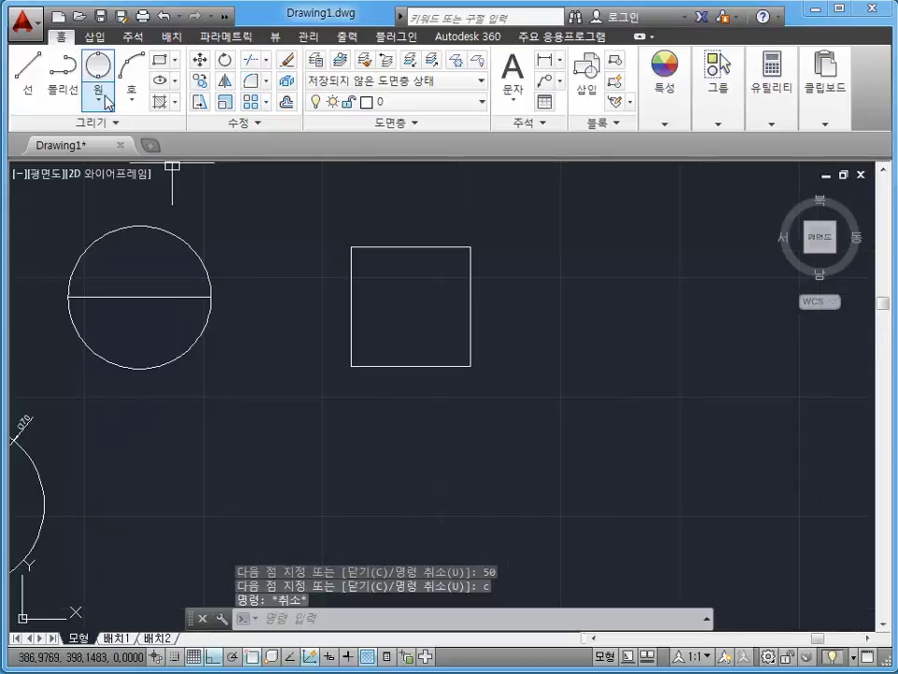
Draw a 3-point circle through the square's top-left, top-right and bottom-right corners
{"action": "left_click", "coordinate": [98, 96]}
{"action": "left_click", "coordinate": [175, 245]}
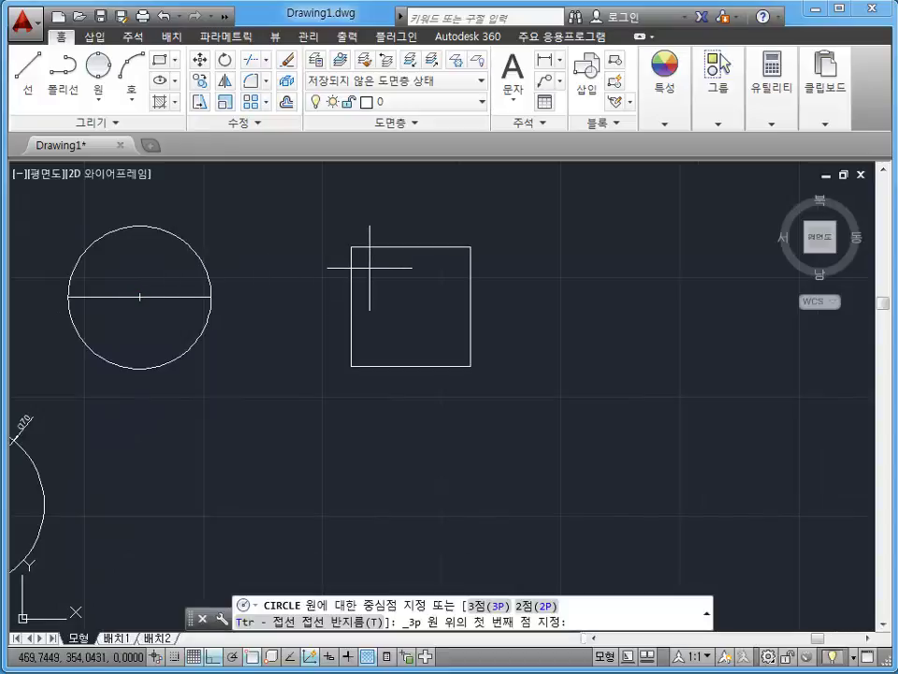
{"action": "left_click", "coordinate": [351, 247]}
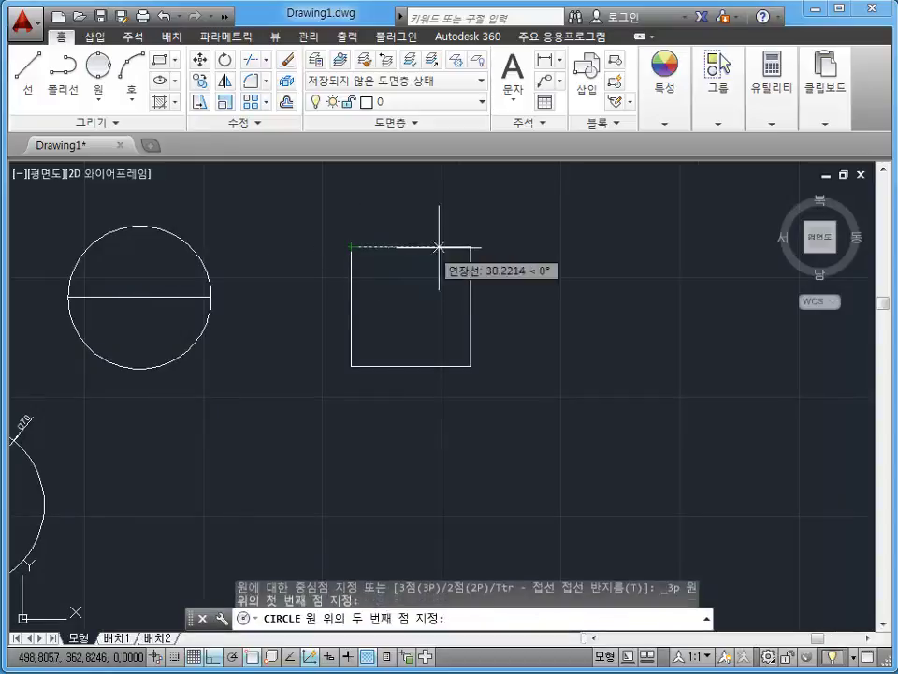
{"action": "left_click", "coordinate": [470, 247]}
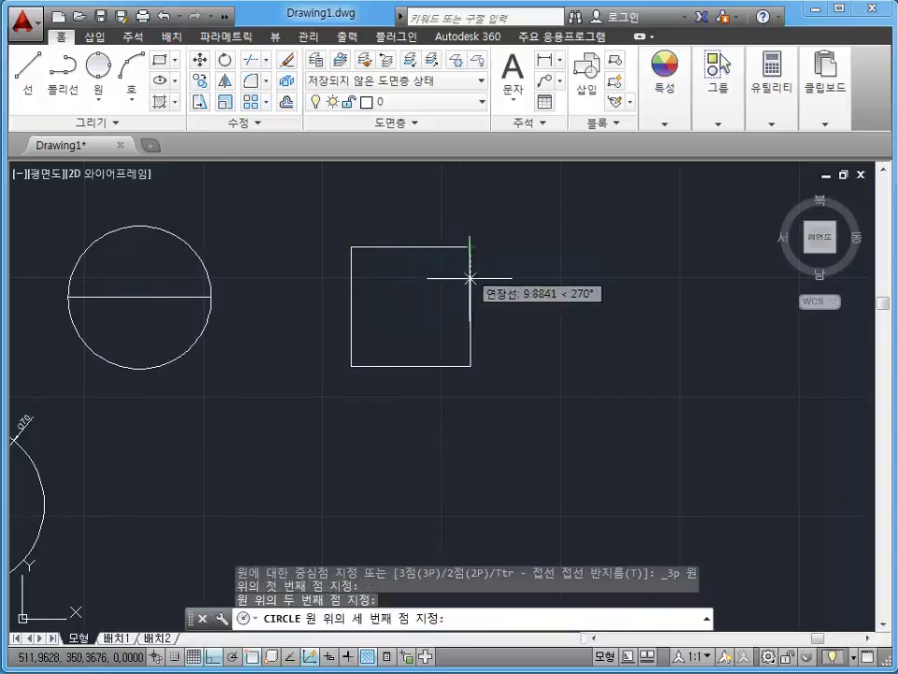
{"action": "left_click", "coordinate": [470, 366]}
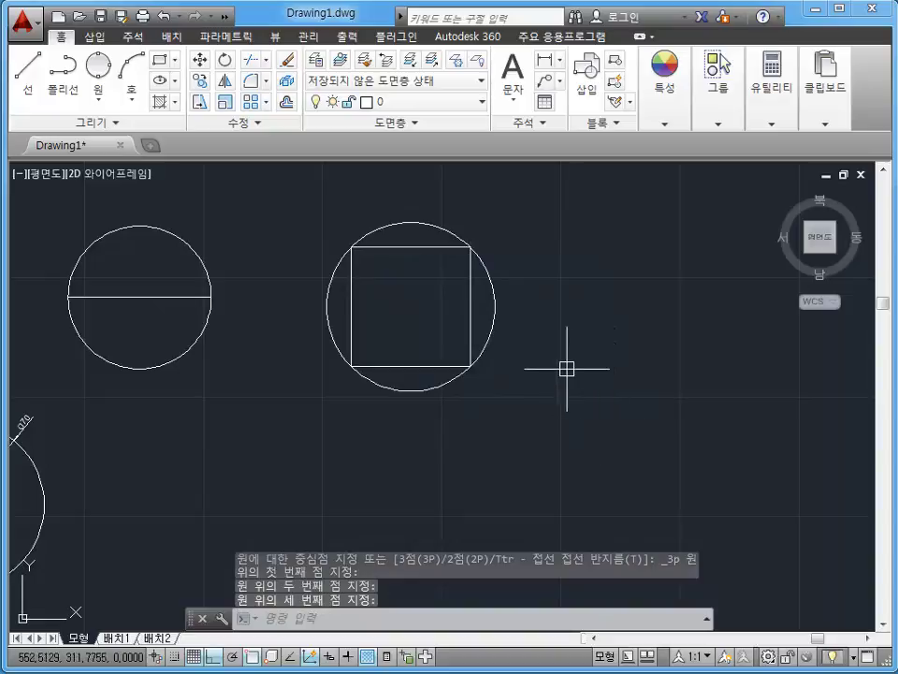
{"action": "middle_click_drag", "start_coordinate": [243, 256], "coordinate": [393, 264]}
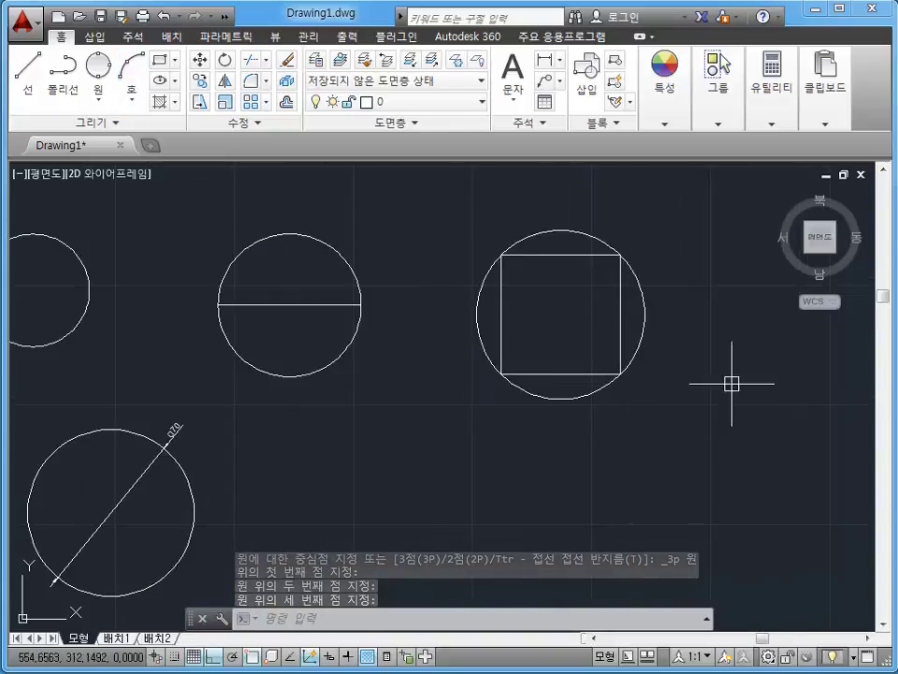
{"action": "middle_click_drag", "start_coordinate": [734, 380], "coordinate": [682, 343]}
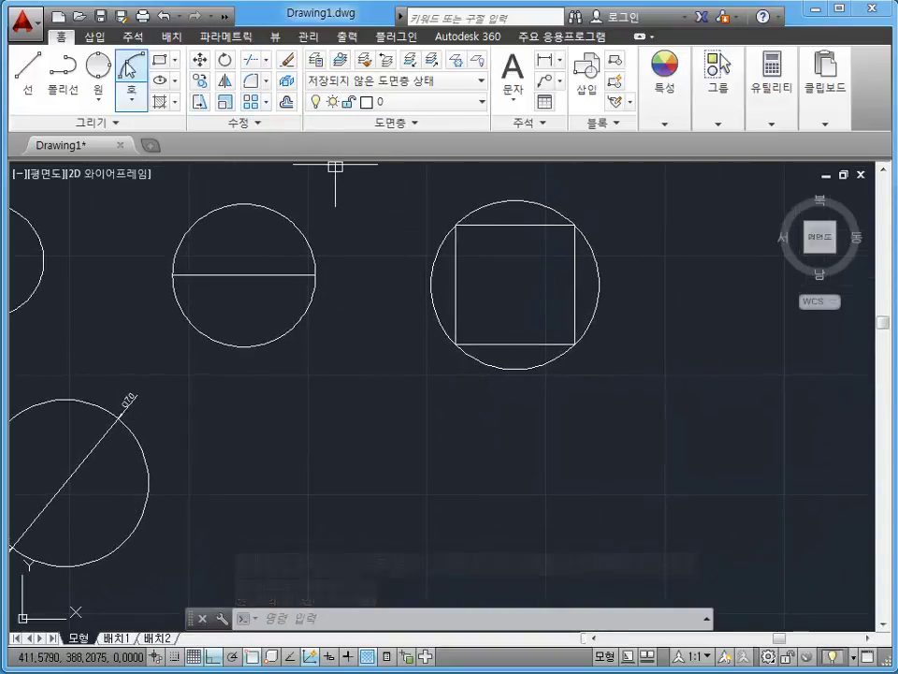
Draw a 3-point circle through the line's right end and the square's left corners
{"action": "left_click", "coordinate": [98, 70]}
{"action": "middle_click_drag", "start_coordinate": [312, 273], "coordinate": [384, 267]}
{"action": "left_click", "coordinate": [386, 268]}
{"action": "left_click", "coordinate": [527, 219]}
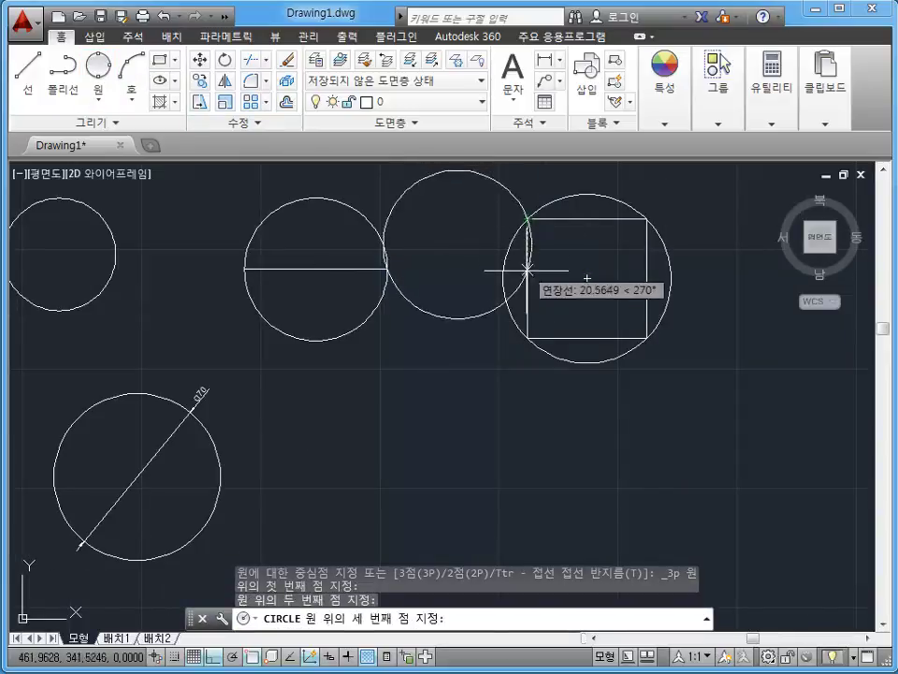
{"action": "left_click", "coordinate": [528, 338]}
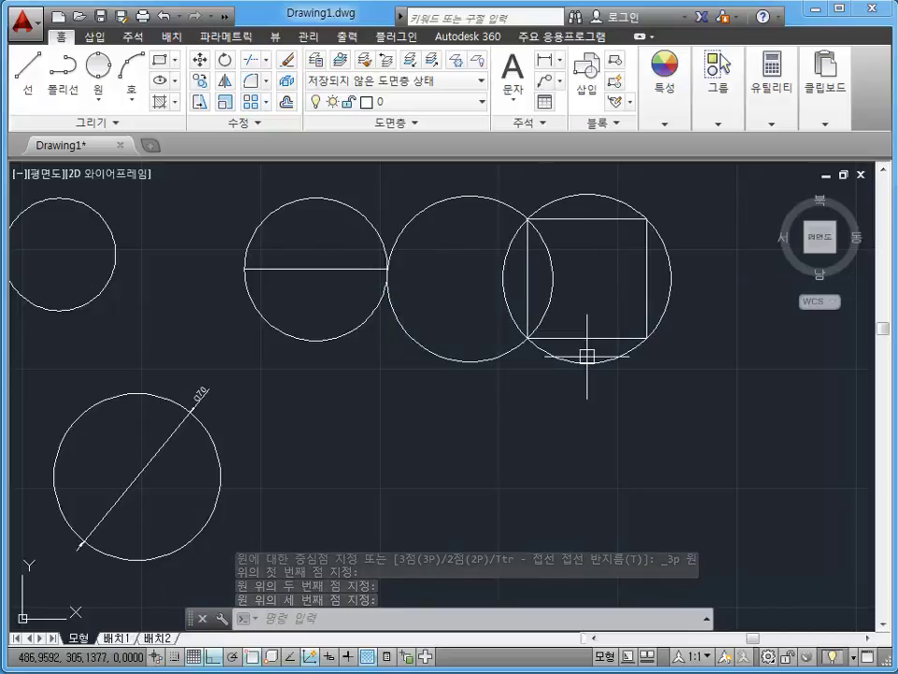
{"action": "scroll", "coordinate": [438, 323], "scroll_direction": "down", "scroll_amount": 2}
{"action": "middle_click_drag", "start_coordinate": [470, 333], "coordinate": [593, 332]}
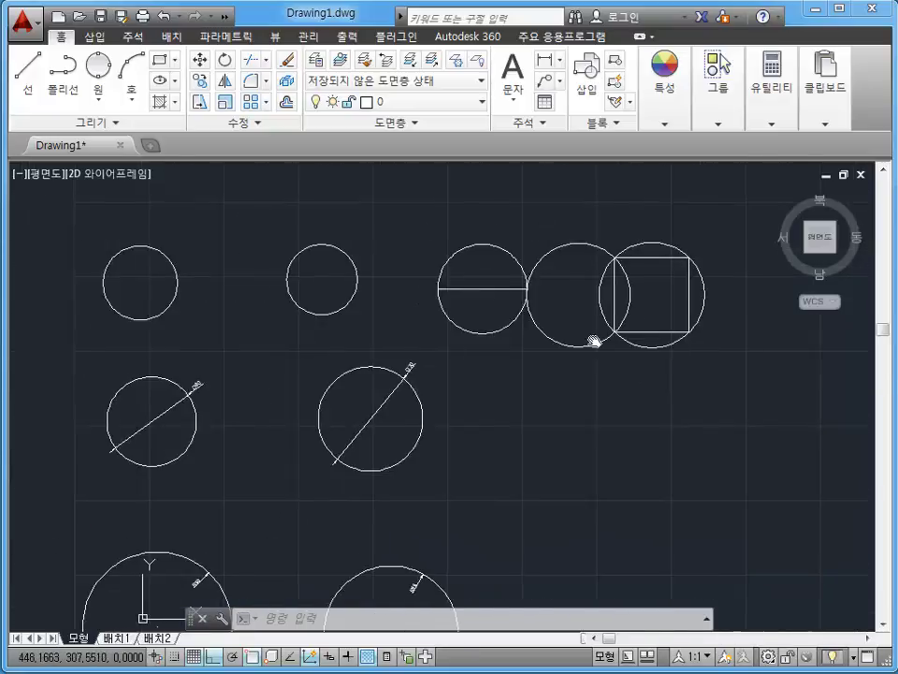
Draw a radius-10 Tan, Tan, Radius circle touching the square's right and bottom sides
{"action": "left_click", "coordinate": [98, 96]}
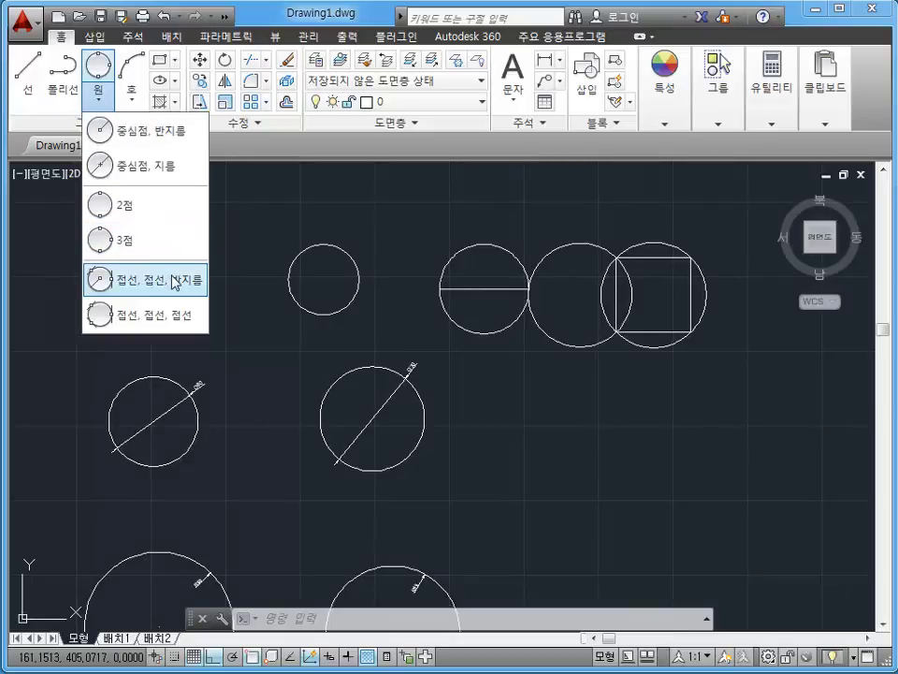
{"action": "left_click", "coordinate": [176, 285]}
{"action": "scroll", "coordinate": [685, 280], "scroll_direction": "up", "scroll_amount": 2}
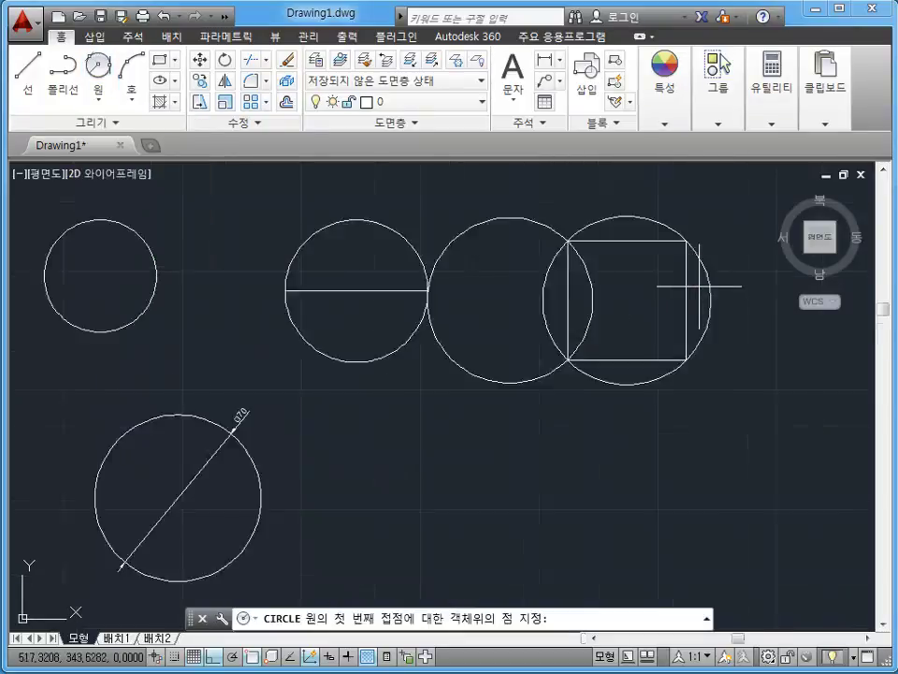
{"action": "scroll", "coordinate": [661, 360], "scroll_direction": "up", "scroll_amount": 3}
{"action": "scroll", "coordinate": [651, 341], "scroll_direction": "up", "scroll_amount": 2}
{"action": "scroll", "coordinate": [628, 339], "scroll_direction": "up", "scroll_amount": 1}
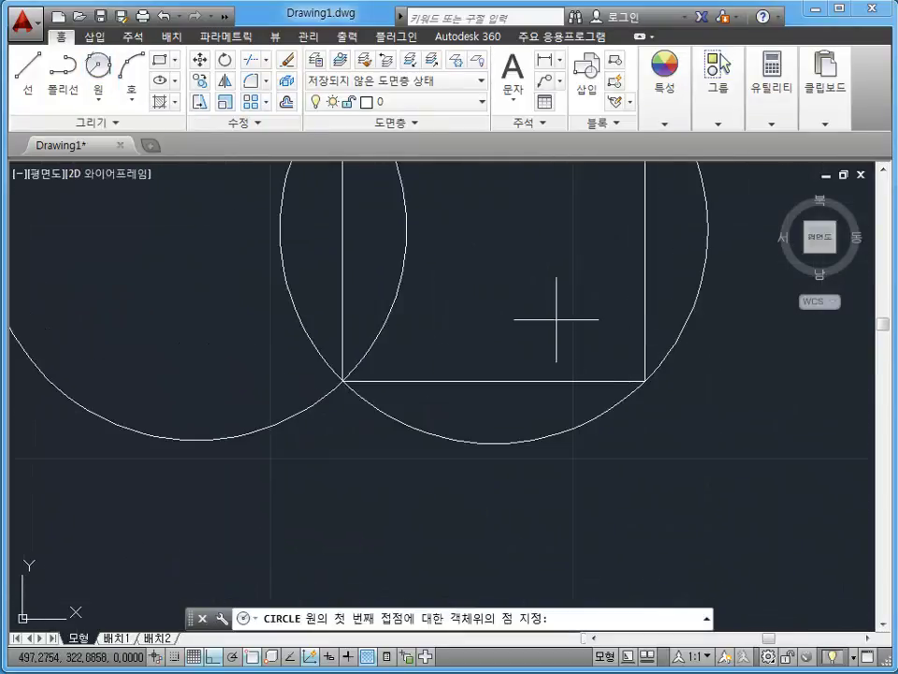
{"action": "middle_click_drag", "start_coordinate": [556, 319], "coordinate": [558, 332]}
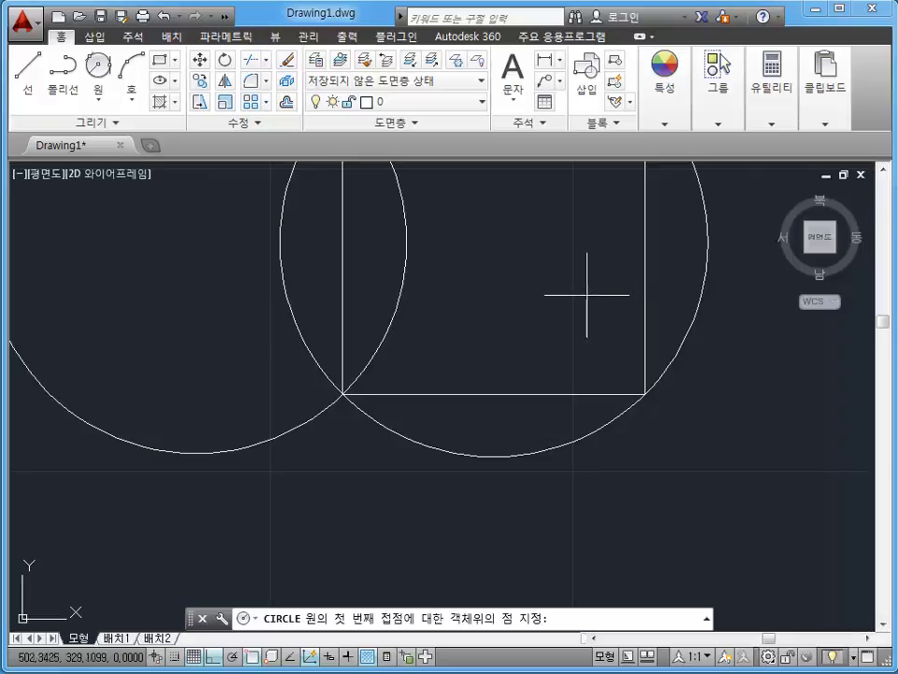
{"action": "left_click", "coordinate": [644, 290]}
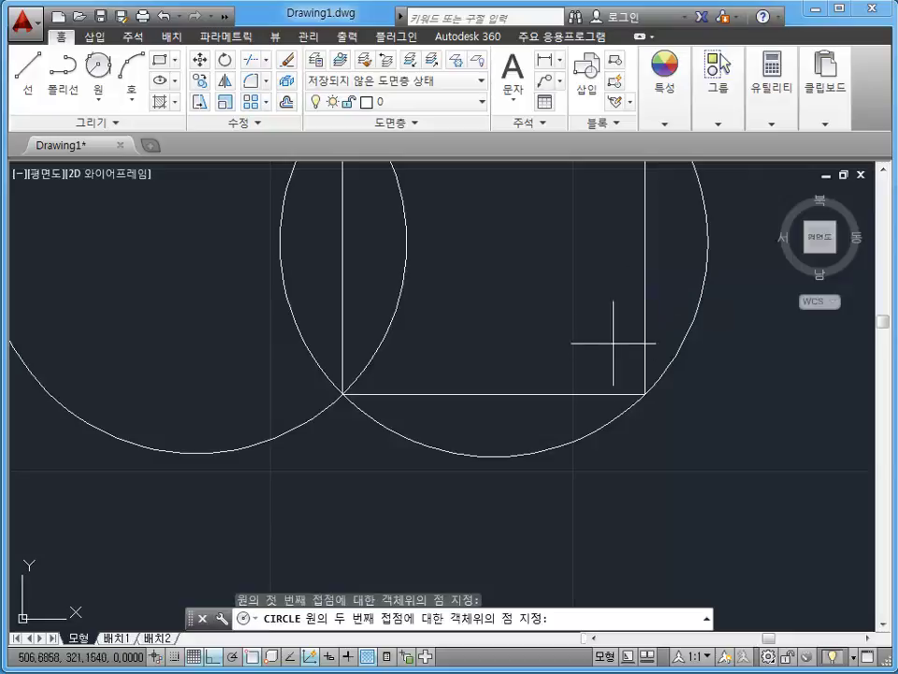
{"action": "left_click", "coordinate": [607, 393]}
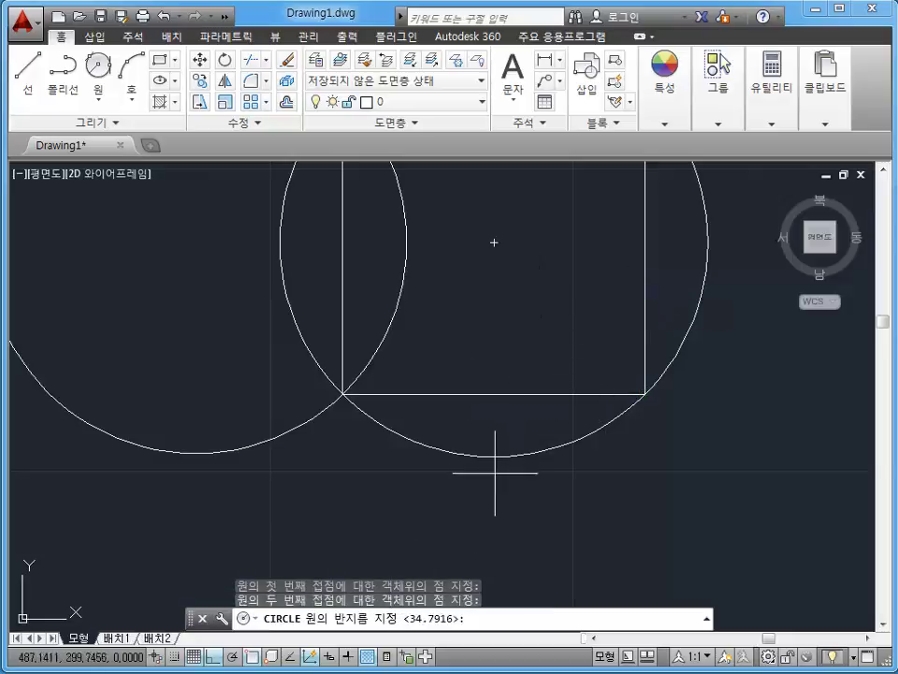
{"action": "type", "text": "10"}
{"action": "key", "text": "Return"}
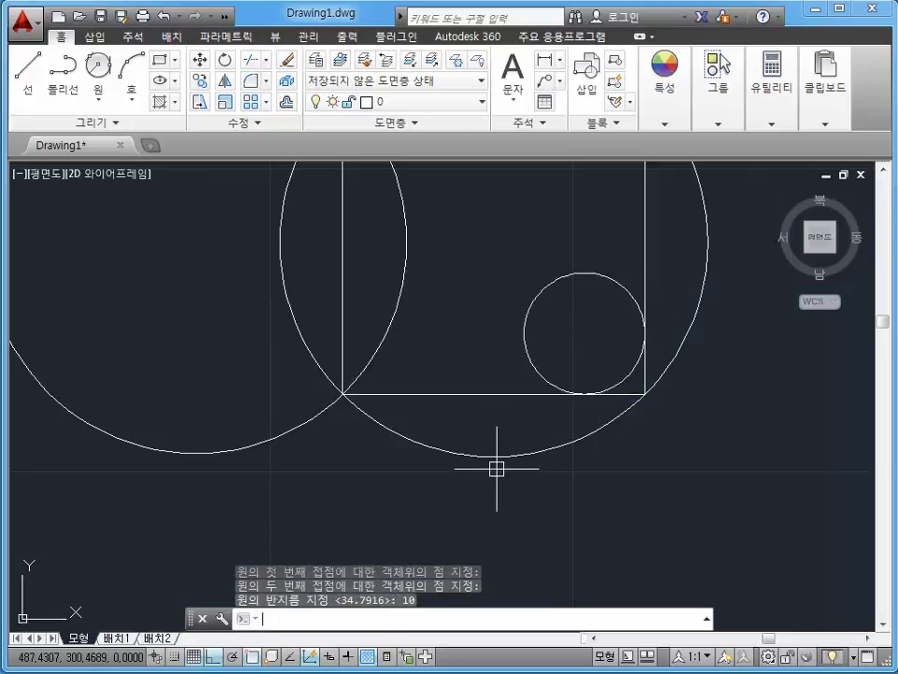
Zoom in on the new small circle, then clear stray selections and zoom back out
{"action": "scroll", "coordinate": [496, 468], "scroll_direction": "up", "scroll_amount": 3}
{"action": "scroll", "coordinate": [556, 351], "scroll_direction": "up", "scroll_amount": 3}
{"action": "middle_click_drag", "start_coordinate": [656, 459], "coordinate": [517, 511]}
{"action": "key", "text": "Escape"}
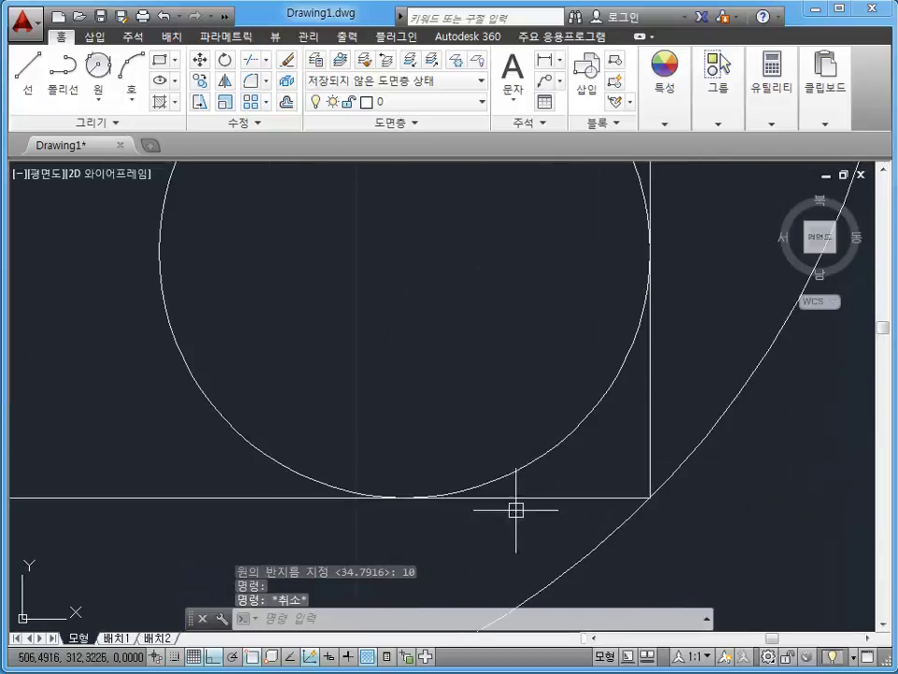
{"action": "left_click", "coordinate": [525, 500]}
{"action": "key", "text": "Escape"}
{"action": "middle_click_drag", "start_coordinate": [546, 363], "coordinate": [500, 515]}
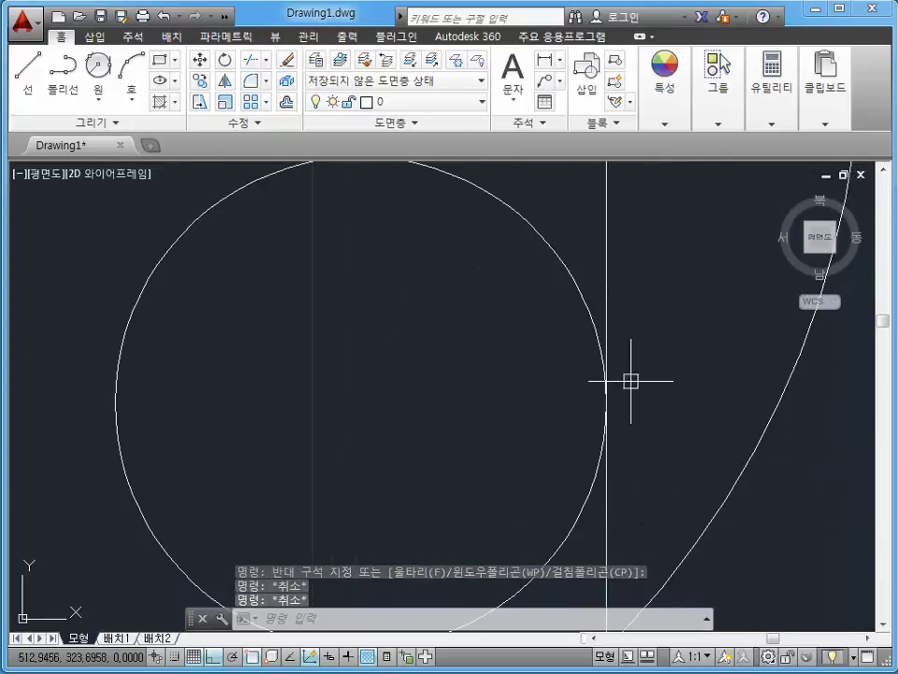
{"action": "left_click", "coordinate": [632, 379]}
{"action": "left_click", "coordinate": [579, 240]}
{"action": "key", "text": "Escape"}
{"action": "scroll", "coordinate": [593, 342], "scroll_direction": "down", "scroll_amount": 4}
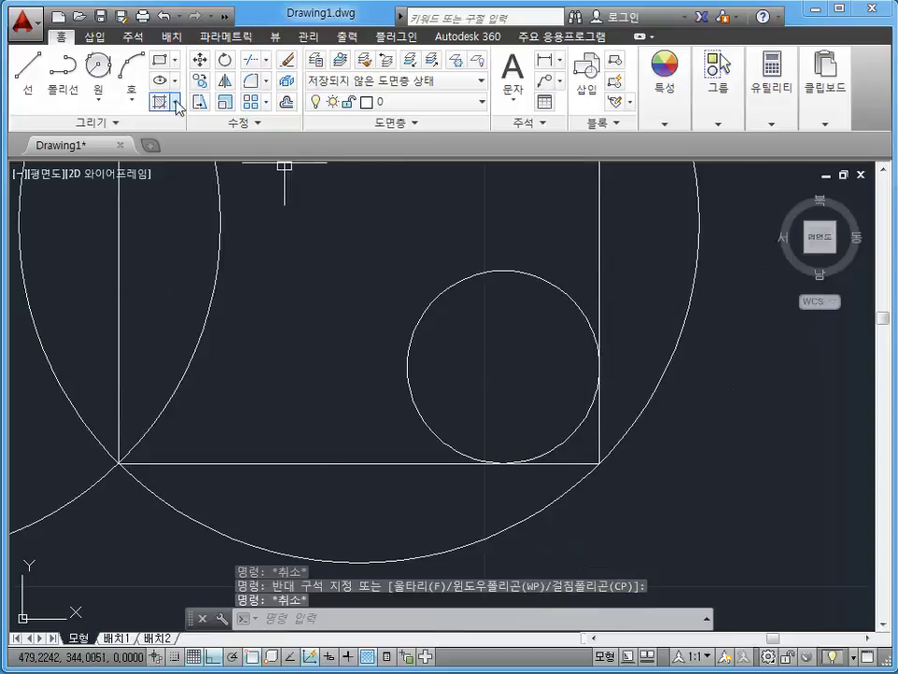
Draw a radius-5 circle tangent to the square's right side and the large outer circle
{"action": "key", "text": "Escape"}
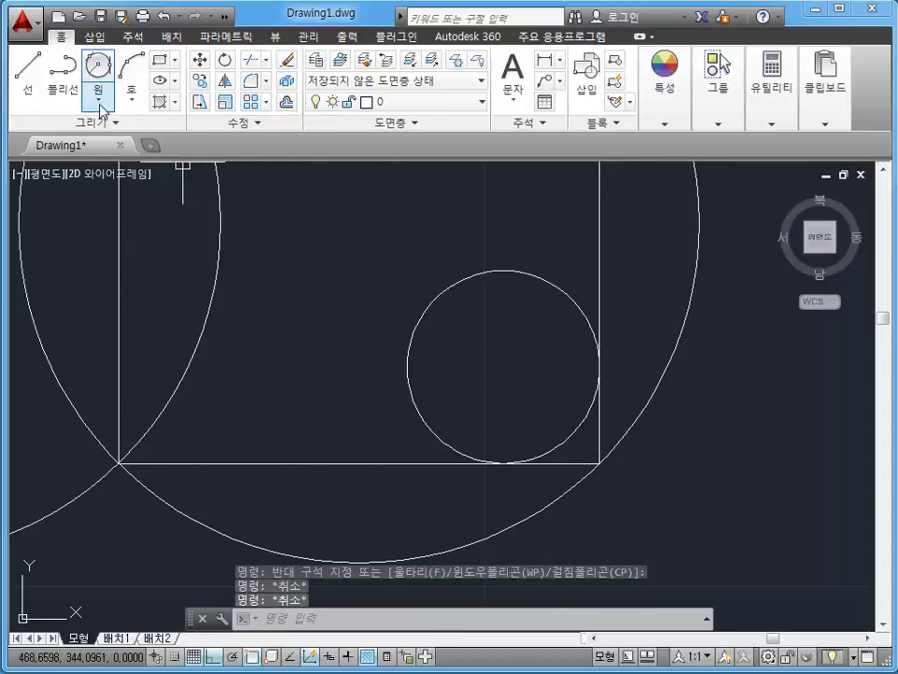
{"action": "left_click", "coordinate": [99, 99]}
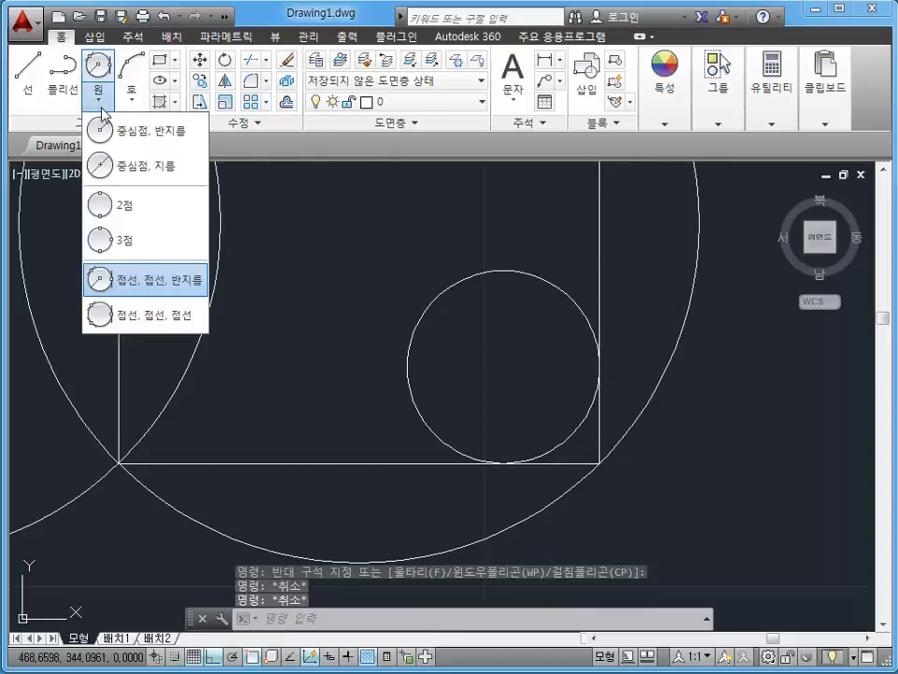
{"action": "left_click", "coordinate": [153, 275]}
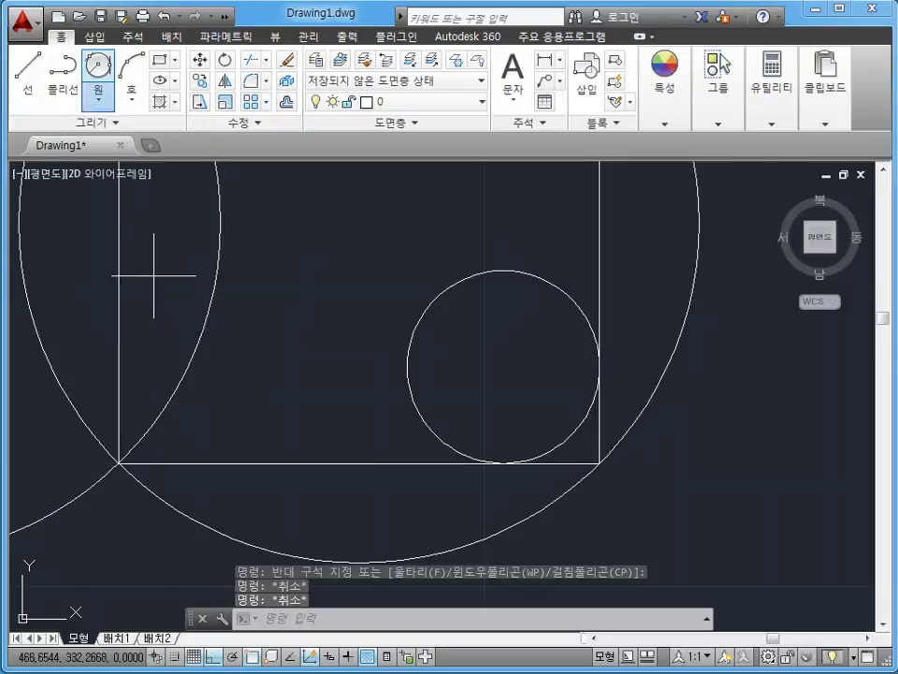
{"action": "left_click", "coordinate": [599, 270]}
{"action": "middle_click_drag", "start_coordinate": [625, 270], "coordinate": [619, 354]}
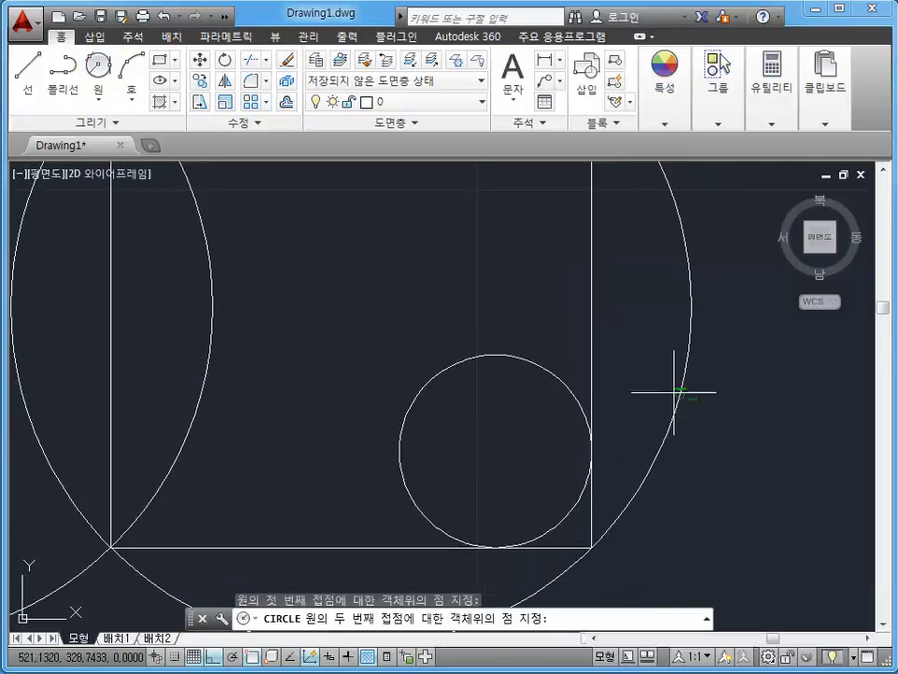
{"action": "left_click", "coordinate": [675, 402]}
{"action": "type", "text": "5"}
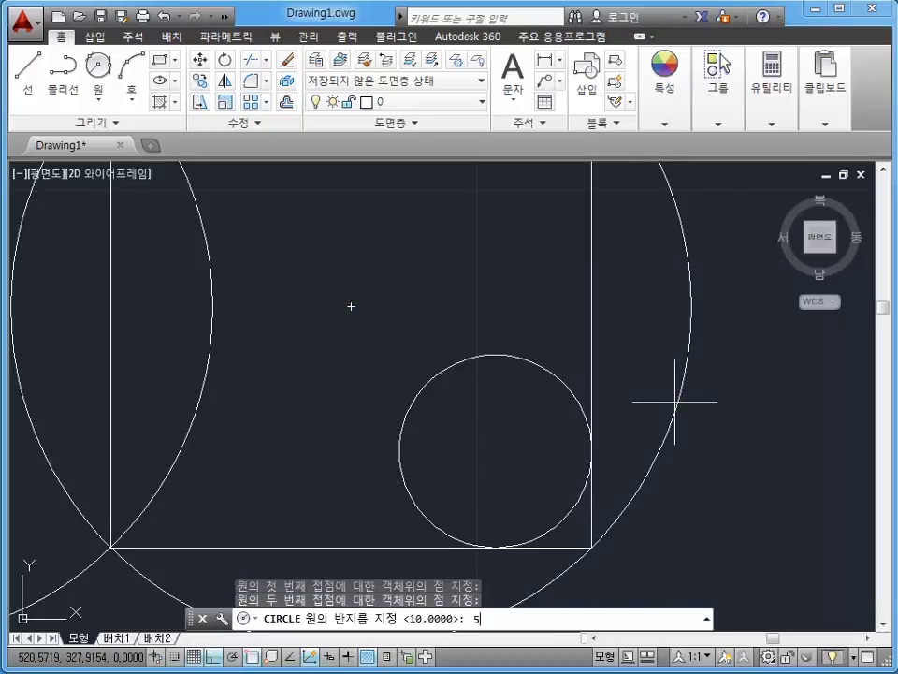
{"action": "key", "text": "Return"}
Select the outer arc and the new small circle to inspect them, then clear the selection
{"action": "scroll", "coordinate": [642, 200], "scroll_direction": "up", "scroll_amount": 4}
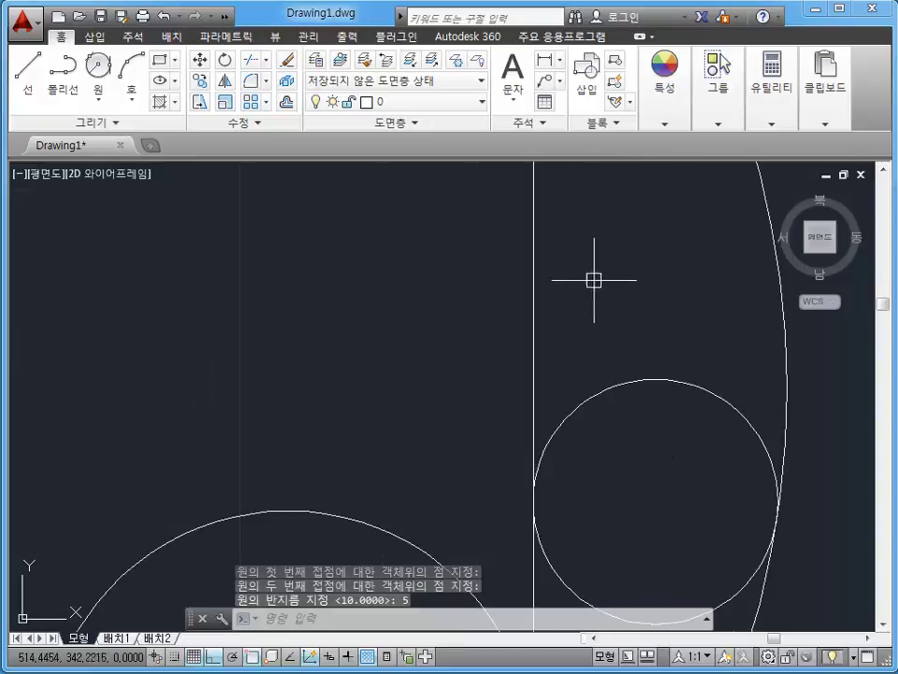
{"action": "left_click_drag", "start_coordinate": [593, 280], "coordinate": [509, 323]}
{"action": "middle_click_drag", "start_coordinate": [781, 417], "coordinate": [559, 366]}
{"action": "left_click", "coordinate": [604, 326]}
{"action": "left_click", "coordinate": [517, 327]}
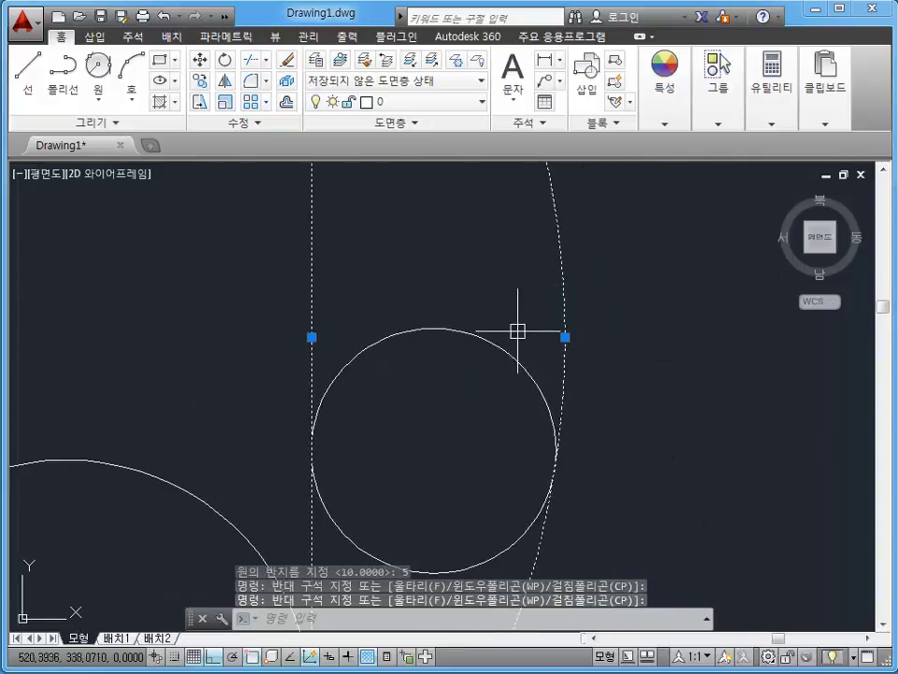
{"action": "left_click", "coordinate": [513, 305]}
{"action": "left_click", "coordinate": [480, 351]}
{"action": "scroll", "coordinate": [561, 347], "scroll_direction": "down", "scroll_amount": 4}
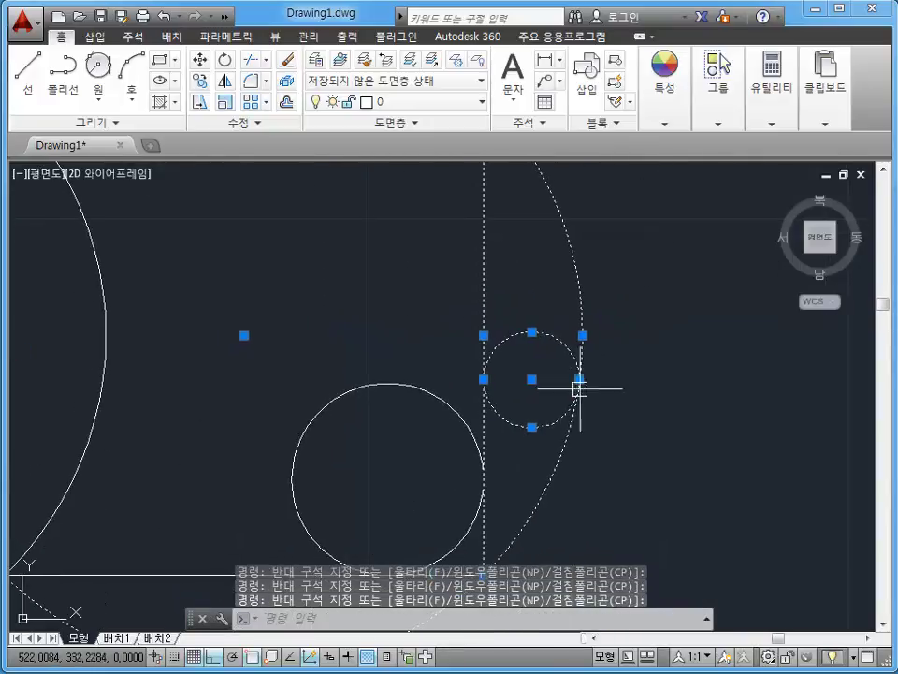
{"action": "scroll", "coordinate": [616, 338], "scroll_direction": "down", "scroll_amount": 2}
{"action": "scroll", "coordinate": [599, 308], "scroll_direction": "down", "scroll_amount": 2}
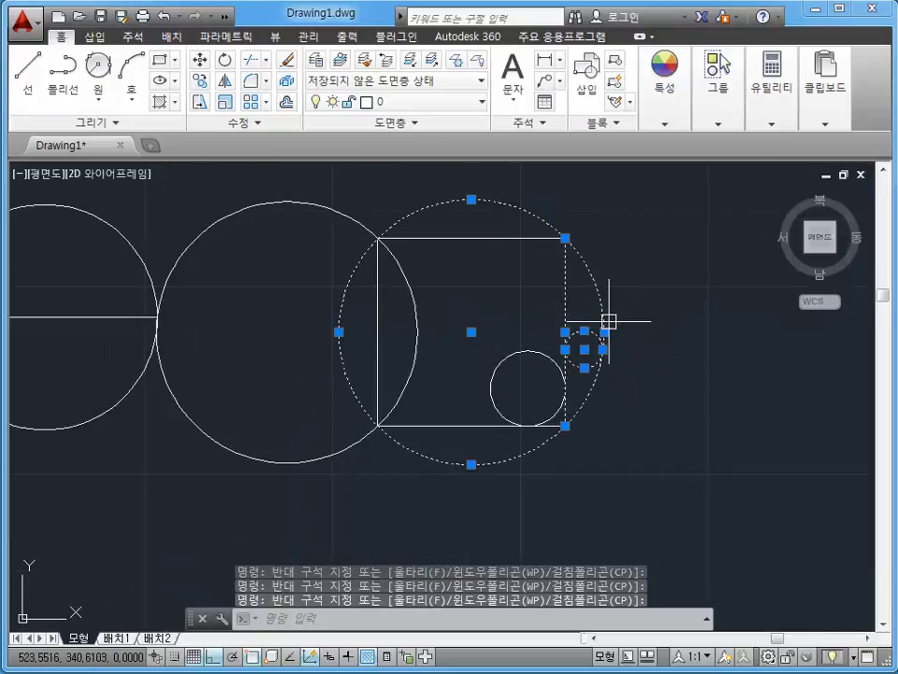
{"action": "key", "text": "Escape"}
{"action": "scroll", "coordinate": [567, 415], "scroll_direction": "up", "scroll_amount": 2}
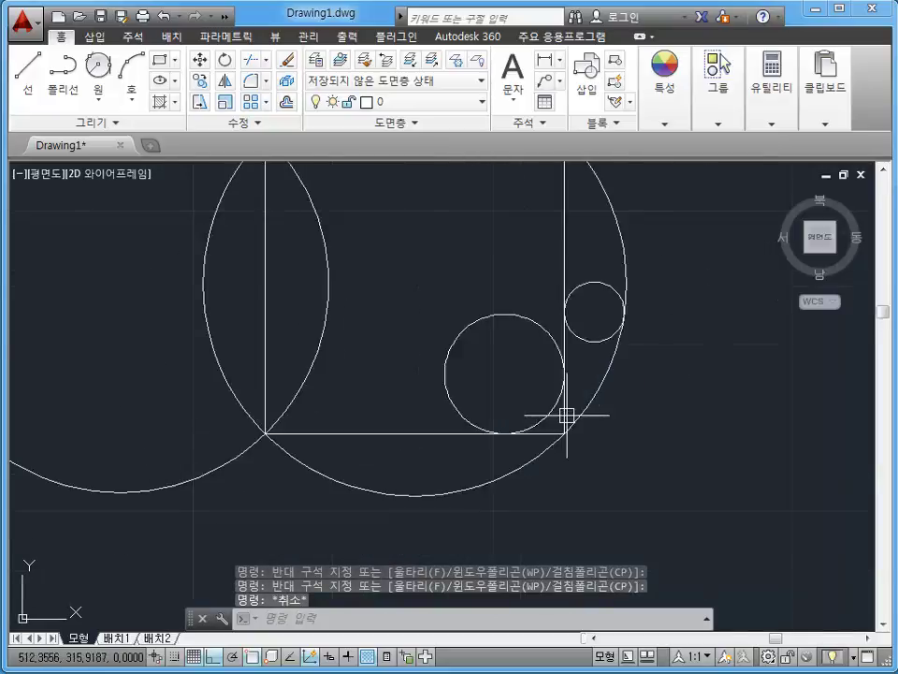
{"action": "scroll", "coordinate": [550, 426], "scroll_direction": "up", "scroll_amount": 2}
{"action": "scroll", "coordinate": [562, 423], "scroll_direction": "up", "scroll_amount": 2}
{"action": "middle_click_drag", "start_coordinate": [585, 416], "coordinate": [519, 396]}
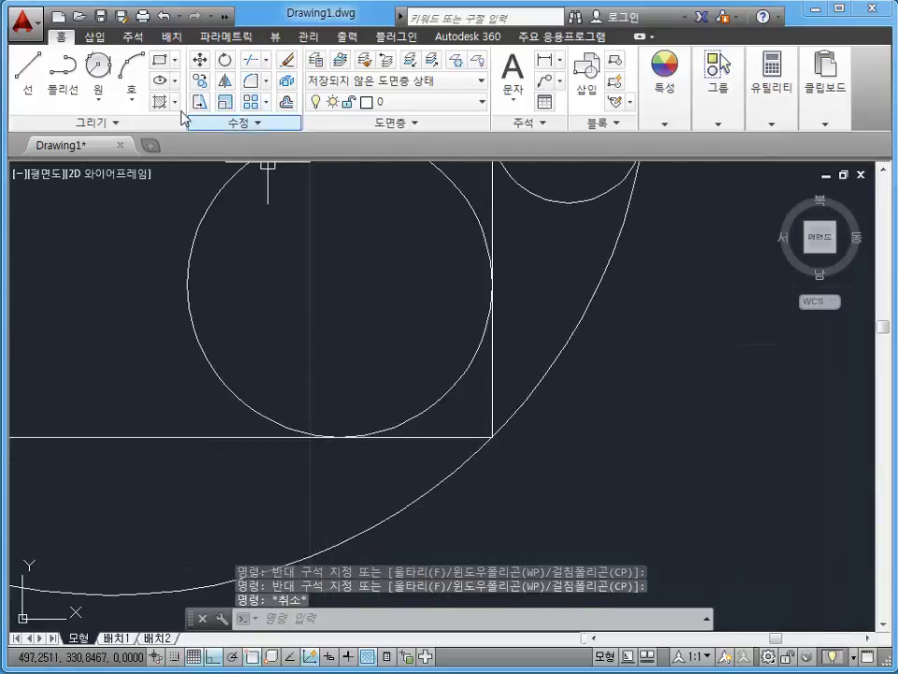
{"action": "left_click", "coordinate": [98, 101]}
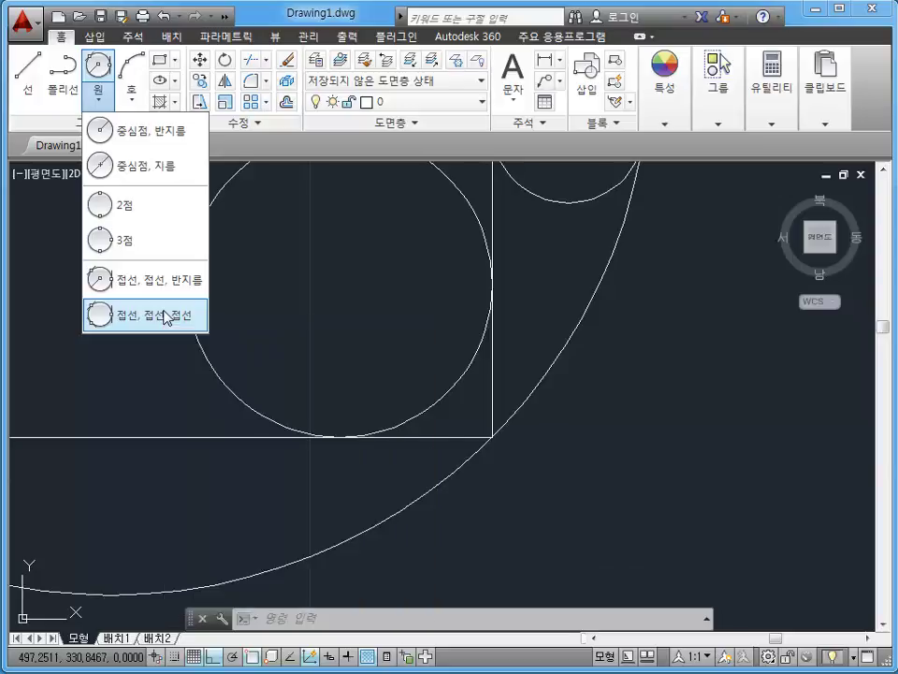
Start a Tan, Tan, Tan circle and frame the square and its surrounding circles
{"action": "left_click", "coordinate": [167, 316]}
{"action": "scroll", "coordinate": [477, 365], "scroll_direction": "down", "scroll_amount": 2}
{"action": "scroll", "coordinate": [334, 356], "scroll_direction": "down", "scroll_amount": 2}
{"action": "middle_click_drag", "start_coordinate": [334, 356], "coordinate": [491, 362]}
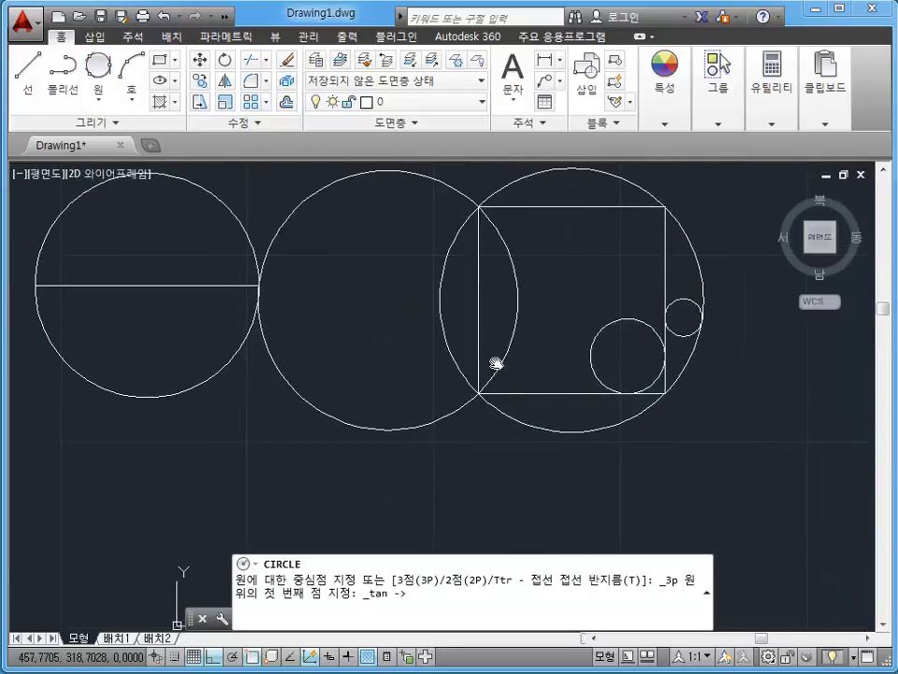
{"action": "scroll", "coordinate": [626, 378], "scroll_direction": "up", "scroll_amount": 3}
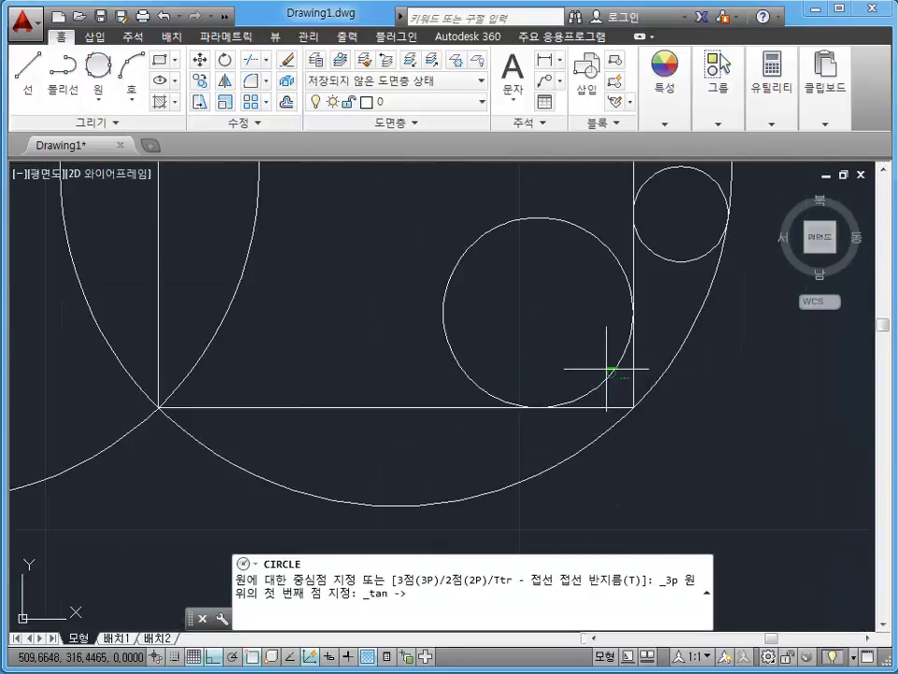
{"action": "scroll", "coordinate": [608, 369], "scroll_direction": "down", "scroll_amount": 2}
{"action": "scroll", "coordinate": [592, 367], "scroll_direction": "down", "scroll_amount": 2}
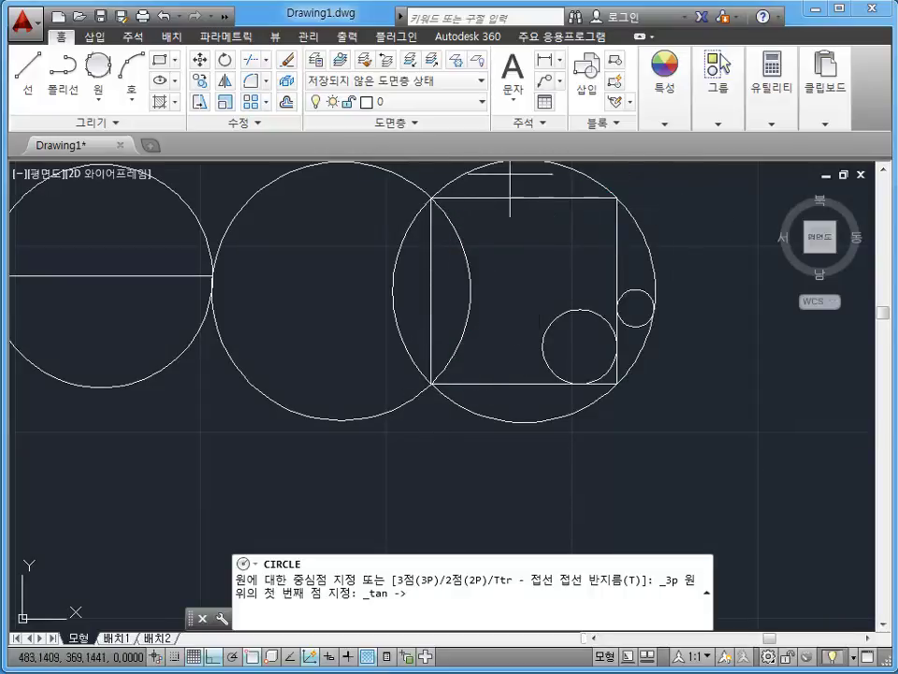
{"action": "scroll", "coordinate": [625, 358], "scroll_direction": "up", "scroll_amount": 4}
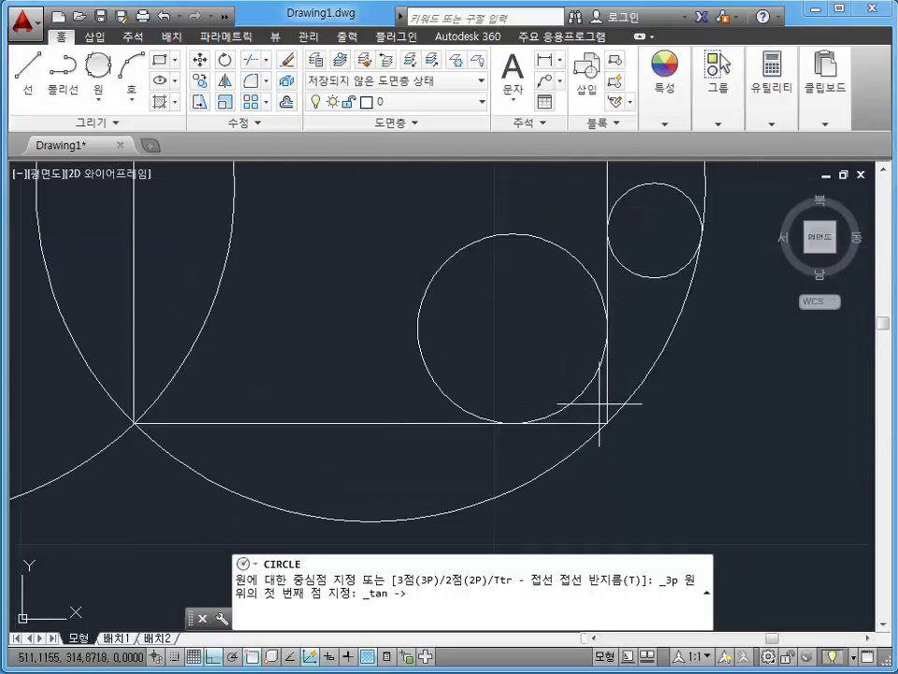
{"action": "scroll", "coordinate": [686, 320], "scroll_direction": "down", "scroll_amount": 4}
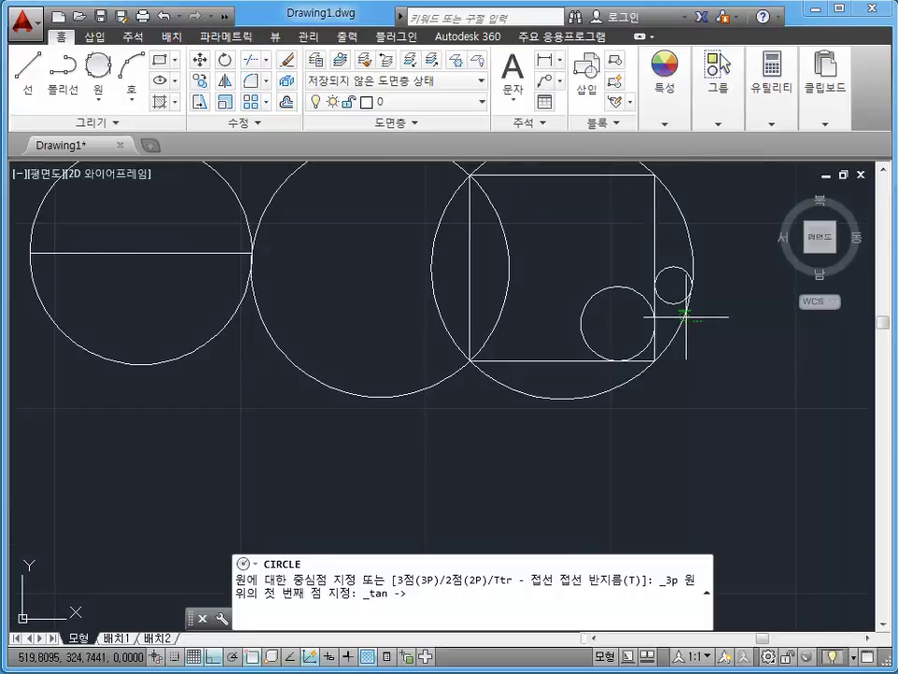
{"action": "scroll", "coordinate": [561, 299], "scroll_direction": "down", "scroll_amount": 3}
{"action": "mouse_move", "coordinate": [533, 337]}
{"action": "middle_mouse_down"}
{"action": "mouse_move", "coordinate": [672, 321]}
{"action": "mouse_move", "coordinate": [524, 335]}
{"action": "middle_mouse_up"}
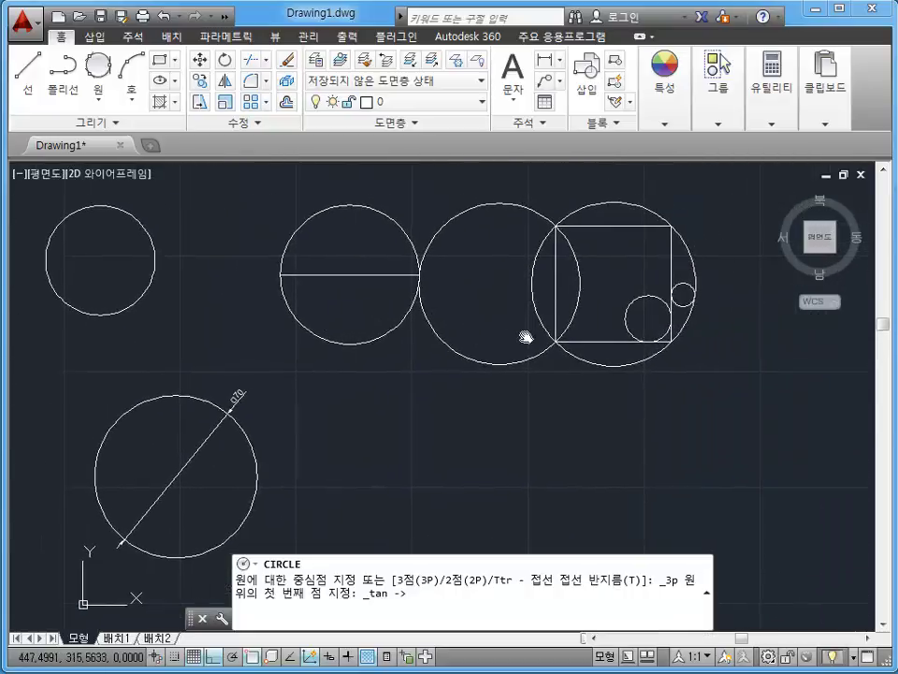
{"action": "scroll", "coordinate": [649, 309], "scroll_direction": "up", "scroll_amount": 5}
{"action": "scroll", "coordinate": [655, 301], "scroll_direction": "up", "scroll_amount": 2}
{"action": "scroll", "coordinate": [660, 302], "scroll_direction": "up", "scroll_amount": 4}
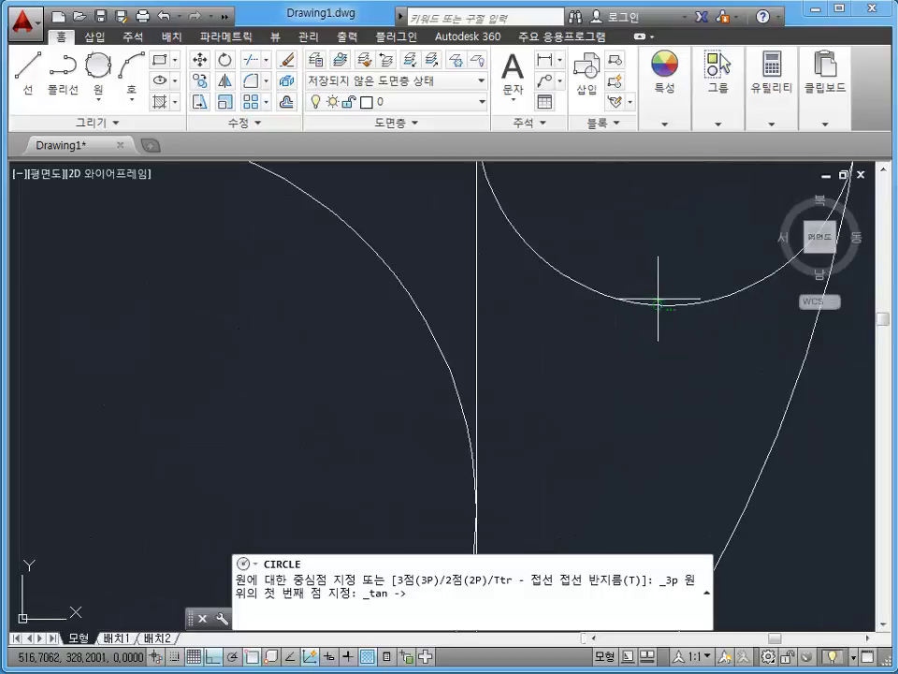
Fit a circle tangent to the small circle, the square's right side and the large outer circle
{"action": "left_click", "coordinate": [658, 304]}
{"action": "left_click", "coordinate": [480, 293]}
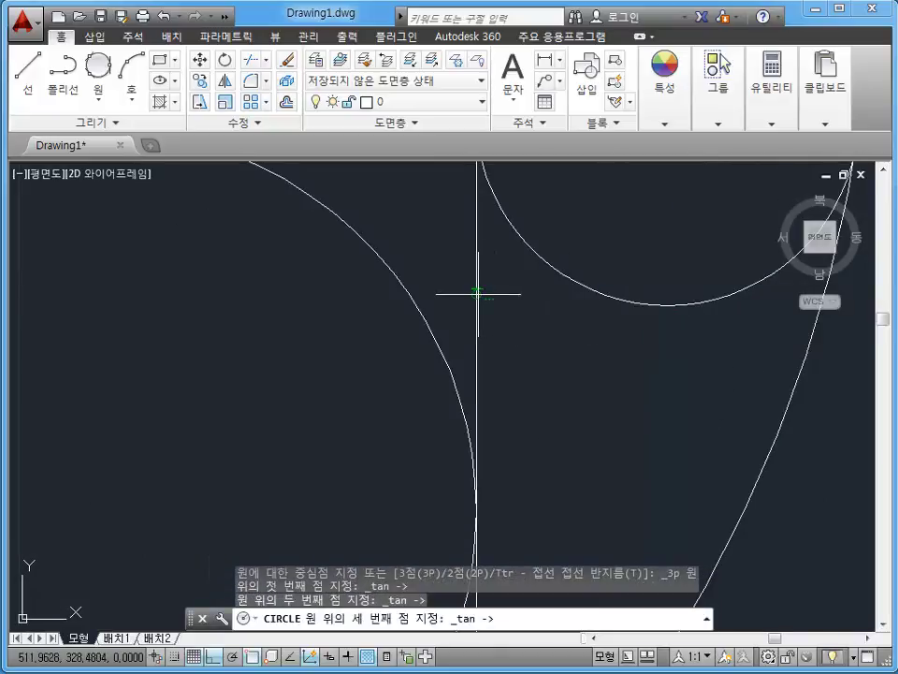
{"action": "scroll", "coordinate": [547, 307], "scroll_direction": "down", "scroll_amount": 2}
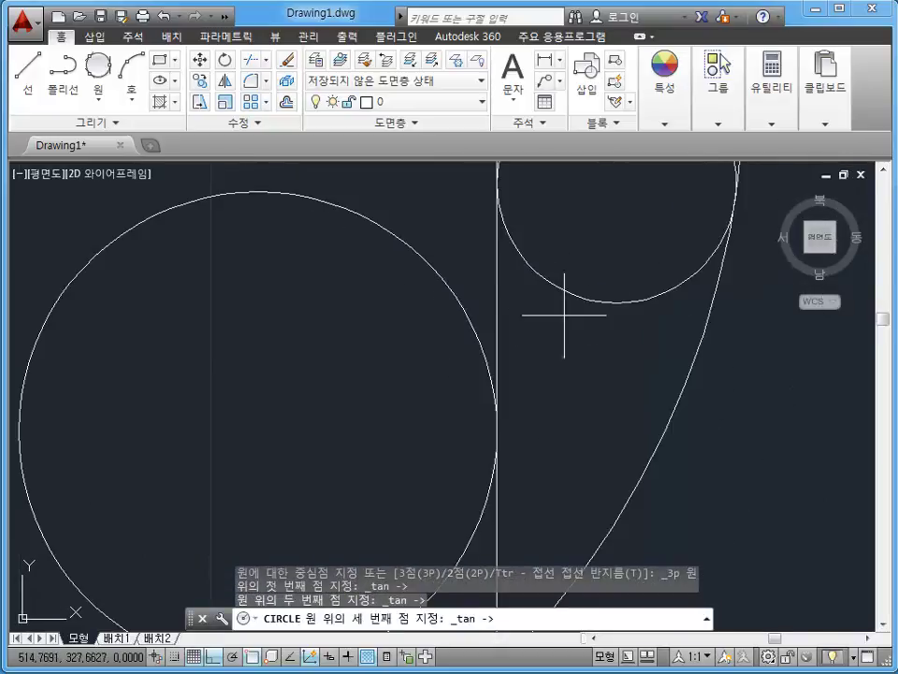
{"action": "left_click", "coordinate": [680, 404]}
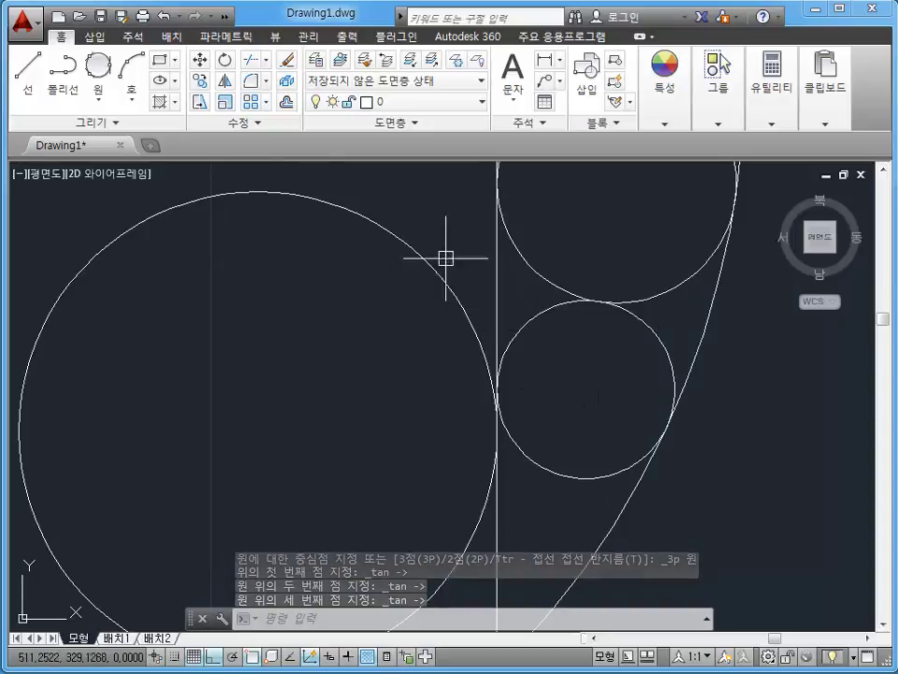
Draw another Tan, Tan, Tan circle against the large outer circle
{"action": "left_click", "coordinate": [99, 97]}
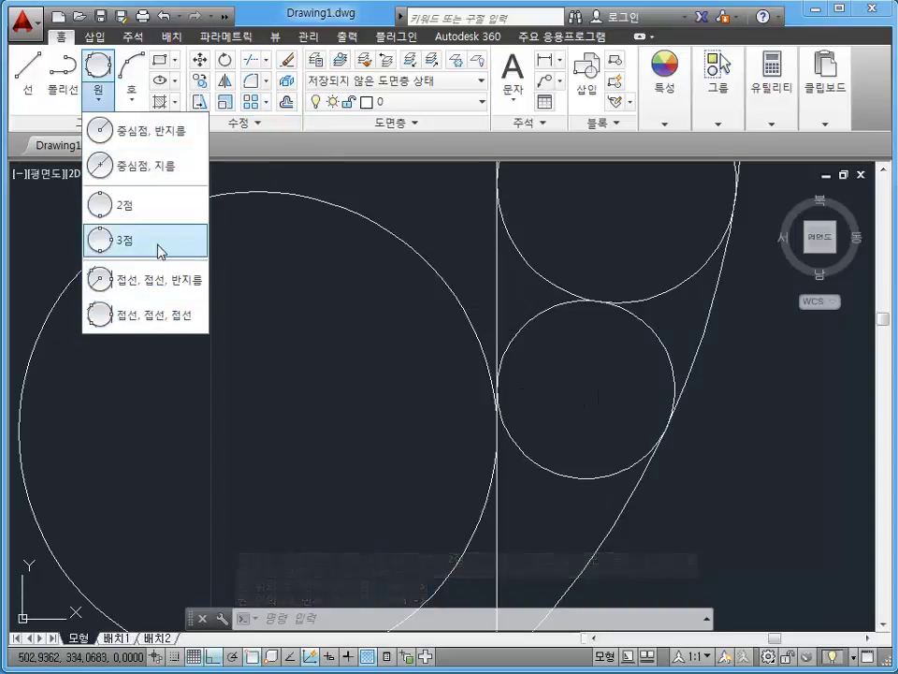
{"action": "left_click", "coordinate": [159, 250]}
{"action": "left_click", "coordinate": [98, 96]}
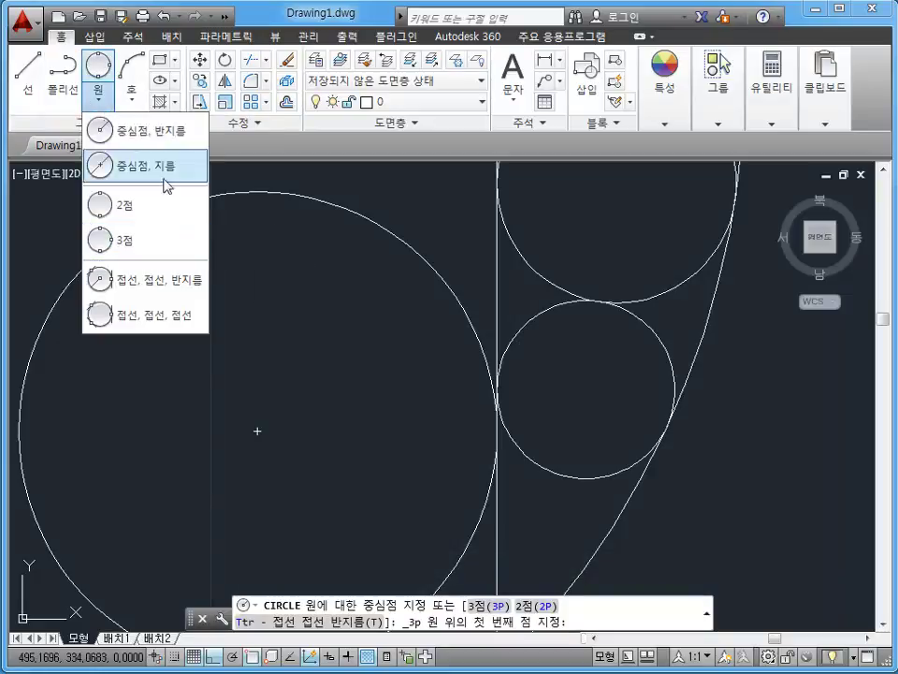
{"action": "left_click", "coordinate": [159, 316]}
{"action": "scroll", "coordinate": [393, 320], "scroll_direction": "down", "scroll_amount": 4}
{"action": "scroll", "coordinate": [457, 345], "scroll_direction": "up", "scroll_amount": 4}
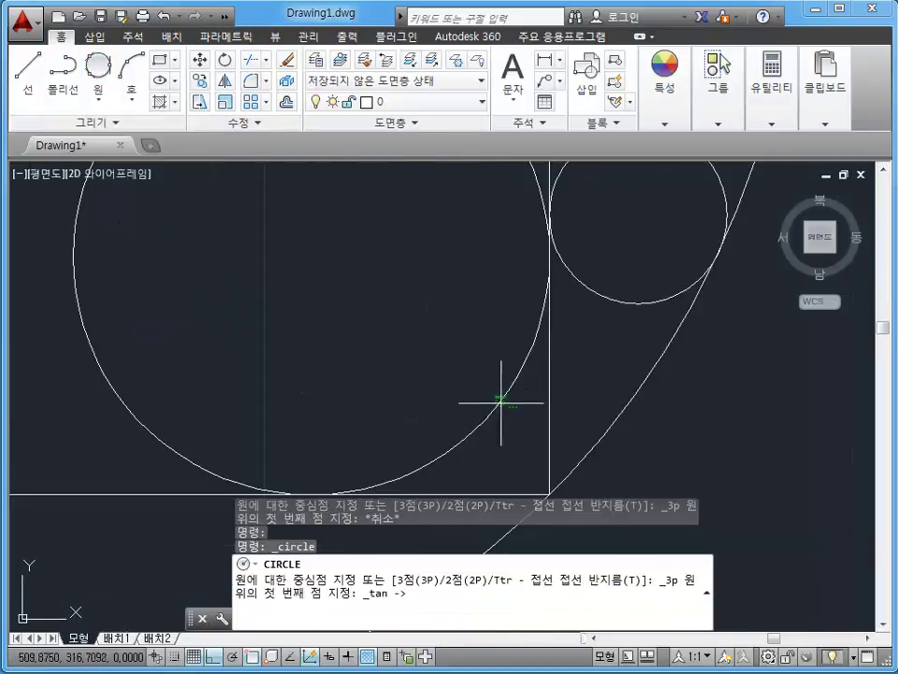
{"action": "left_click", "coordinate": [501, 403]}
{"action": "middle_click_drag", "start_coordinate": [497, 485], "coordinate": [531, 386]}
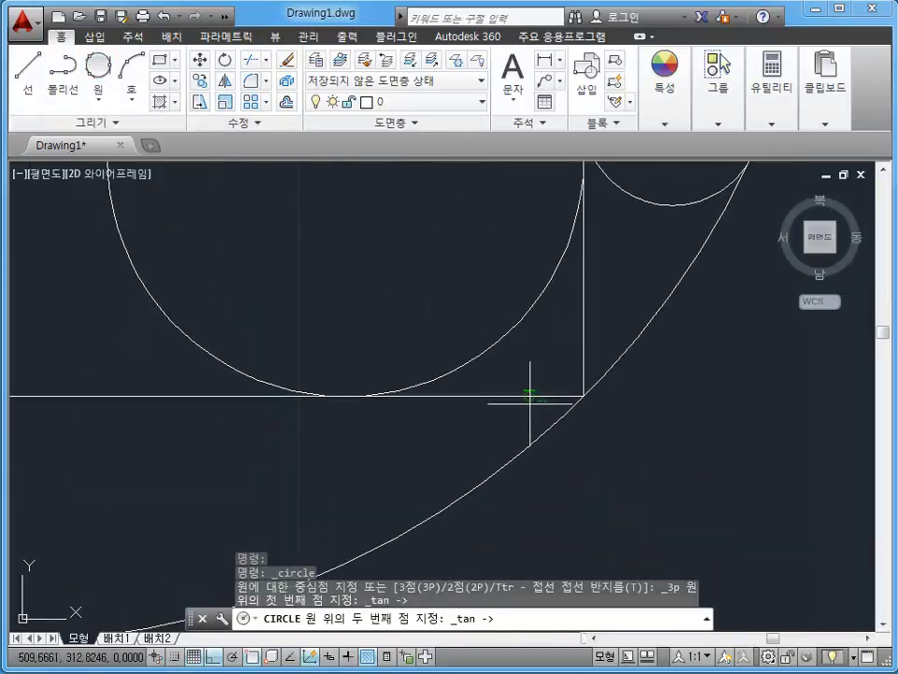
{"action": "left_click", "coordinate": [595, 315]}
{"action": "scroll", "coordinate": [589, 323], "scroll_direction": "up", "scroll_amount": 4}
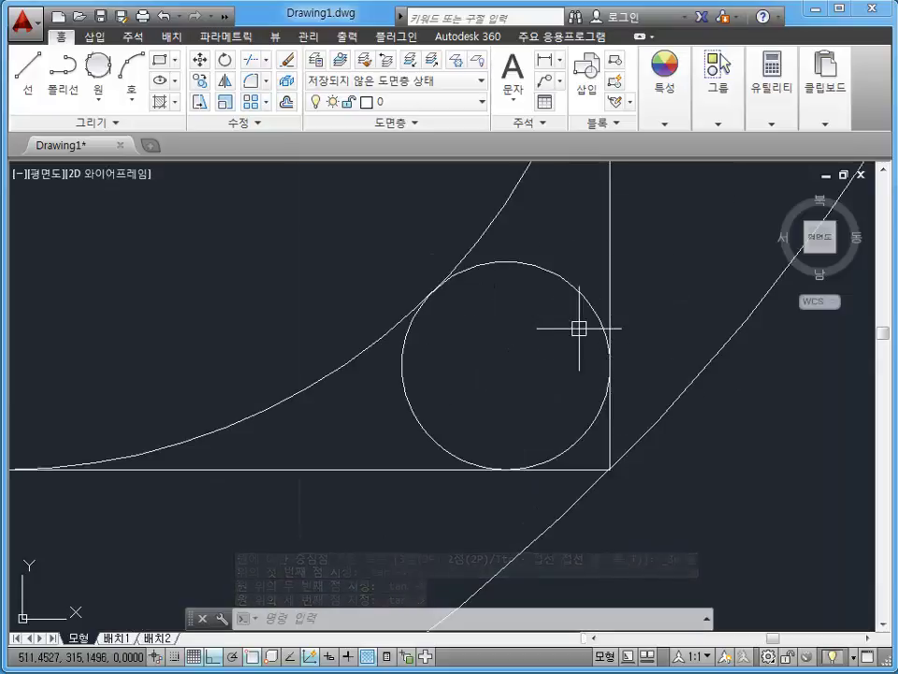
{"action": "scroll", "coordinate": [578, 328], "scroll_direction": "down", "scroll_amount": 3}
{"action": "scroll", "coordinate": [468, 271], "scroll_direction": "down", "scroll_amount": 2}
{"action": "middle_click_drag", "start_coordinate": [468, 271], "coordinate": [326, 305]}
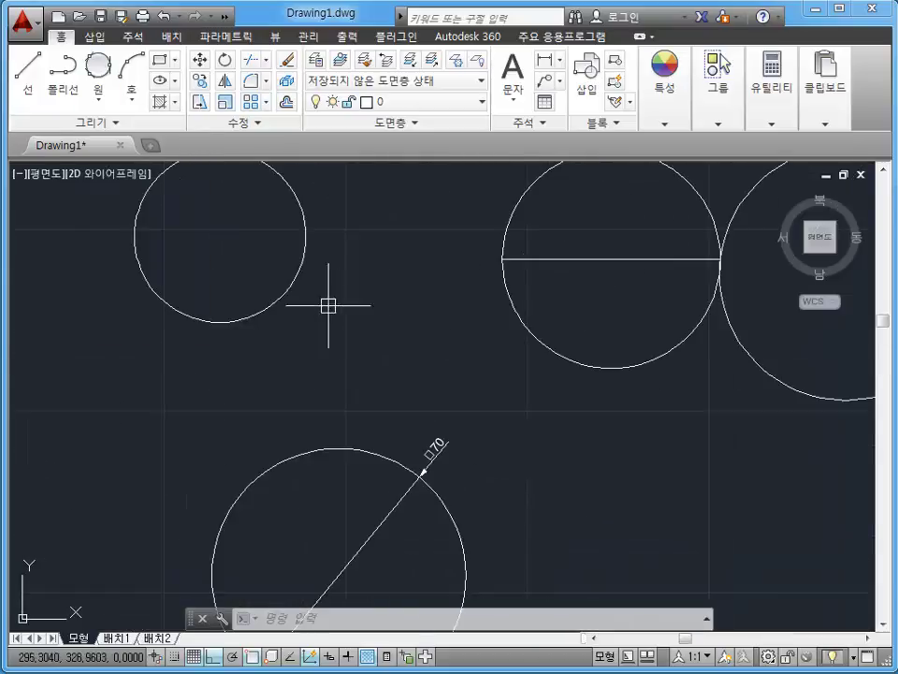
Draw a Tan, Tan, Tan circle touching the upper-left, Ø70 and horizontal-line circles
{"action": "left_click", "coordinate": [93, 108]}
{"action": "left_click", "coordinate": [170, 315]}
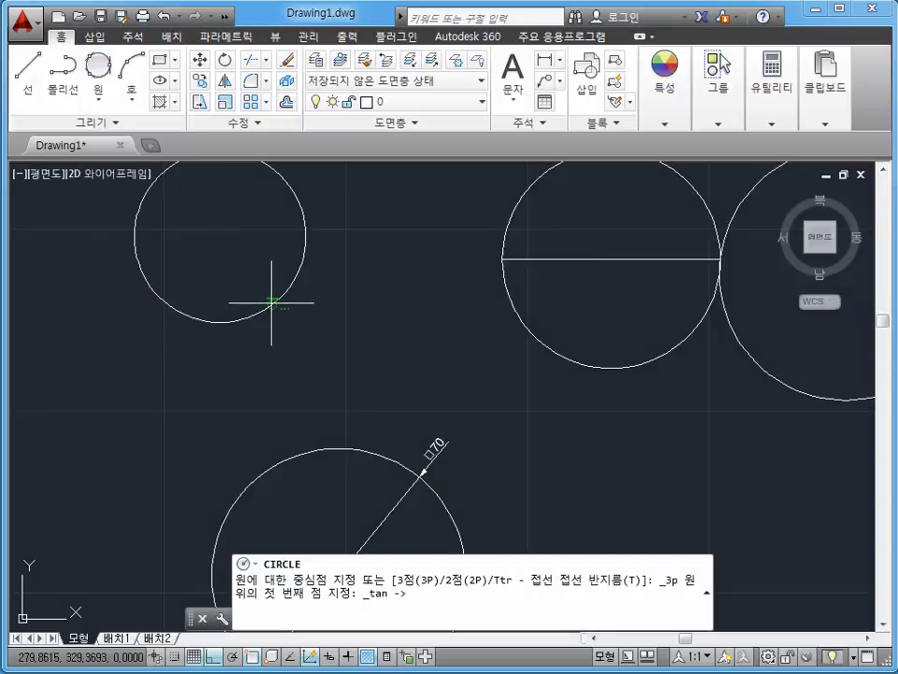
{"action": "left_click", "coordinate": [271, 302]}
{"action": "left_click", "coordinate": [338, 444]}
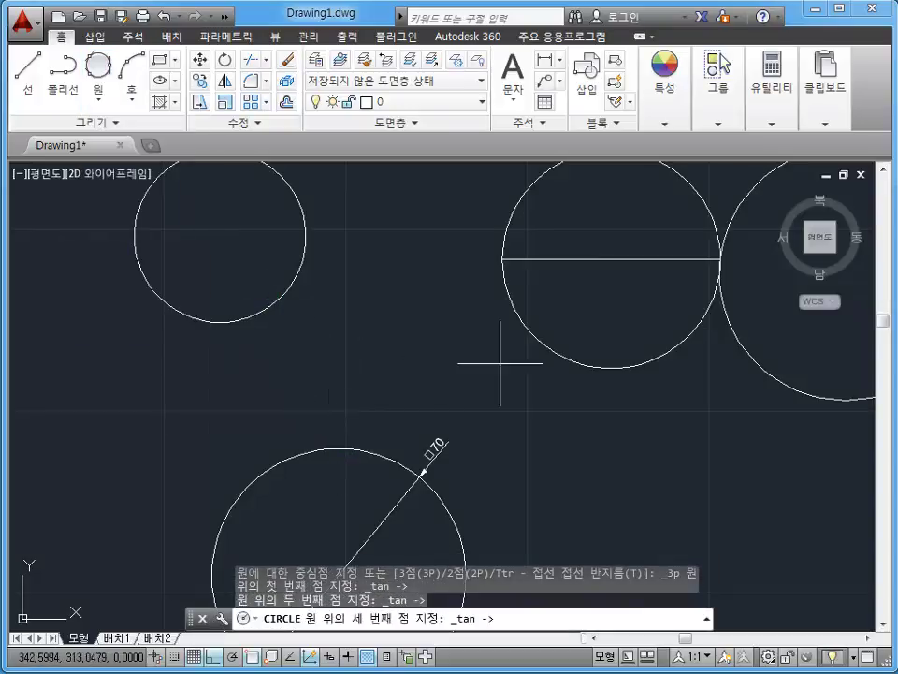
{"action": "left_click", "coordinate": [513, 313]}
{"action": "scroll", "coordinate": [493, 322], "scroll_direction": "down", "scroll_amount": 2}
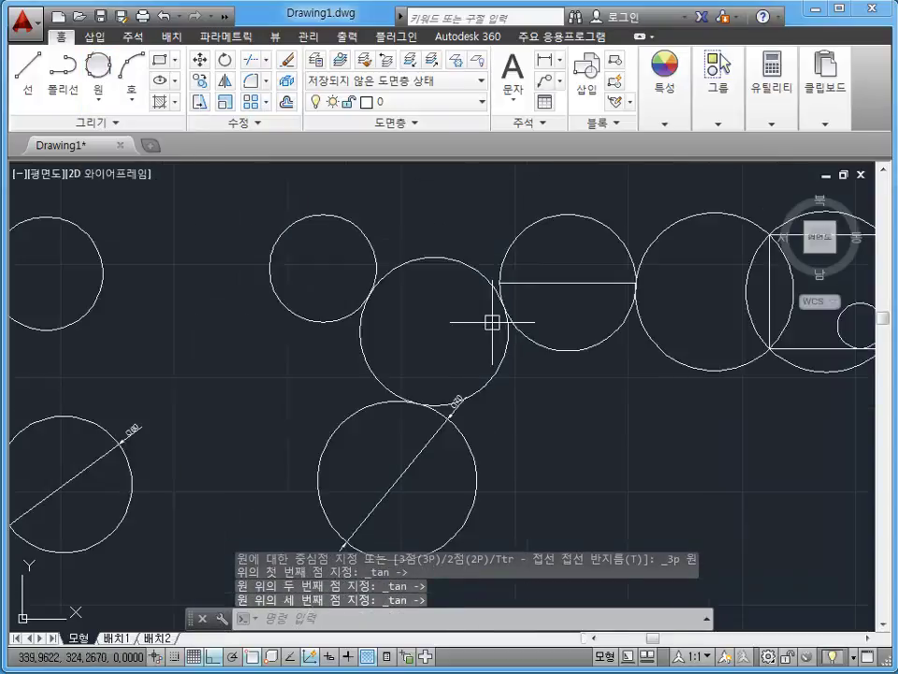
{"action": "scroll", "coordinate": [301, 317], "scroll_direction": "down", "scroll_amount": 2}
{"action": "scroll", "coordinate": [424, 361], "scroll_direction": "down", "scroll_amount": 2}
{"action": "scroll", "coordinate": [537, 425], "scroll_direction": "up", "scroll_amount": 4}
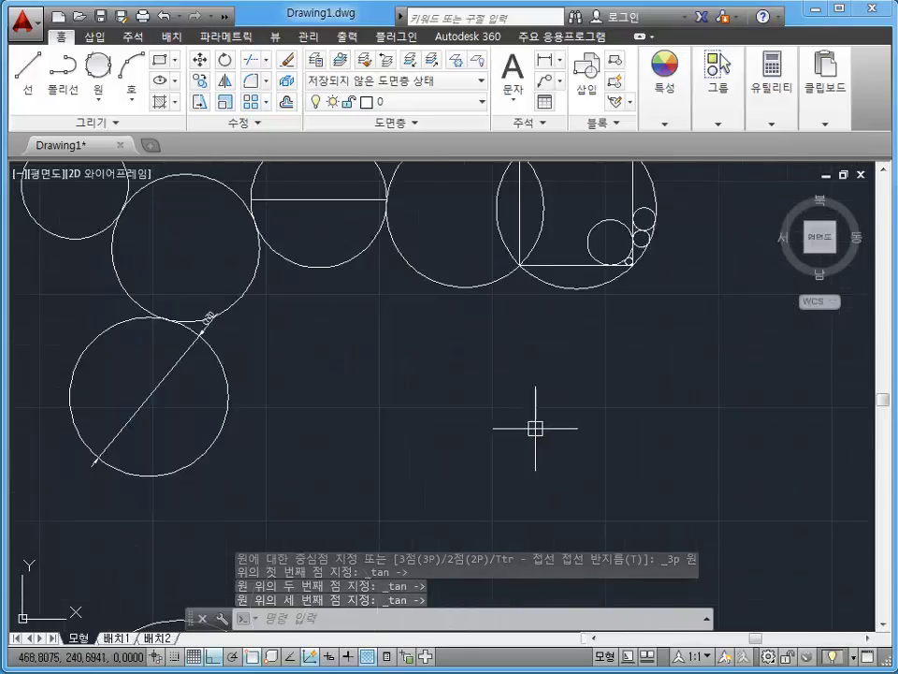
{"action": "scroll", "coordinate": [515, 430], "scroll_direction": "down", "scroll_amount": 2}
{"action": "scroll", "coordinate": [490, 435], "scroll_direction": "up", "scroll_amount": 2}
Draw a radius-50 circle centred in the open space below the earlier circles
{"action": "type", "text": "c"}
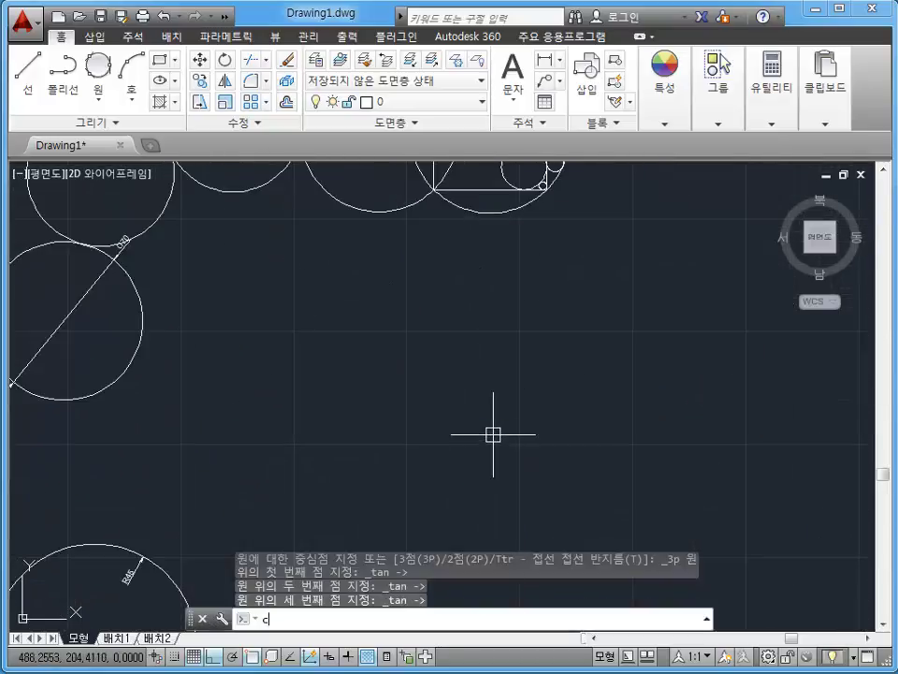
{"action": "key", "text": "Return"}
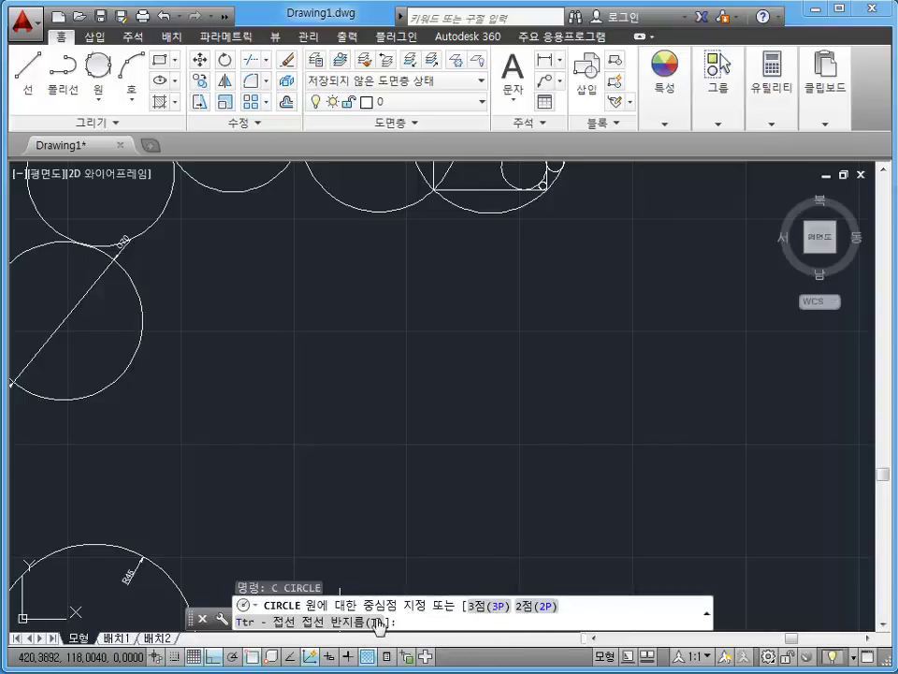
{"action": "key", "text": "Escape"}
{"action": "type", "text": "c"}
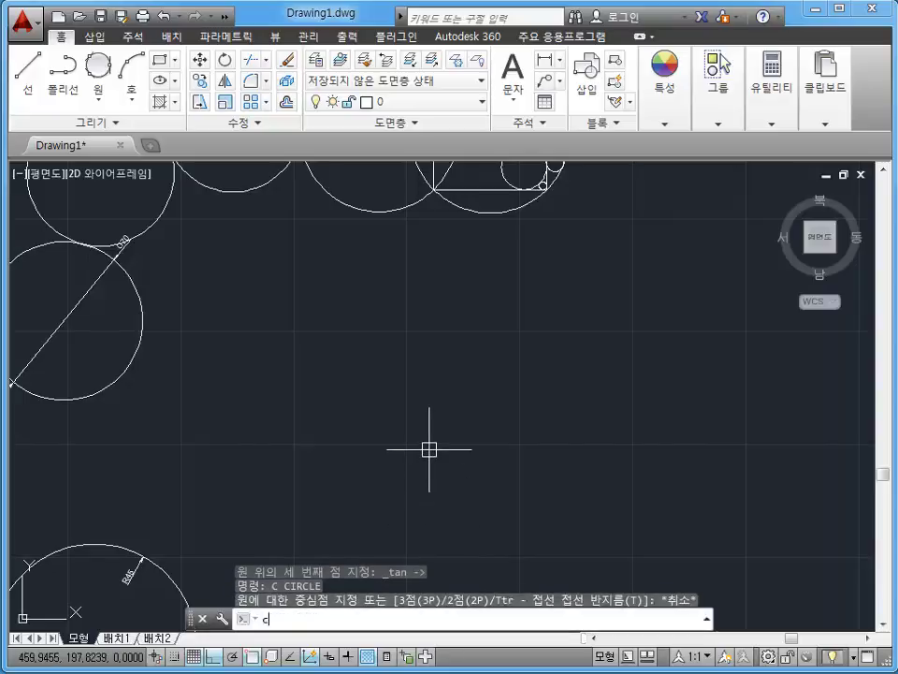
{"action": "key", "text": "Return"}
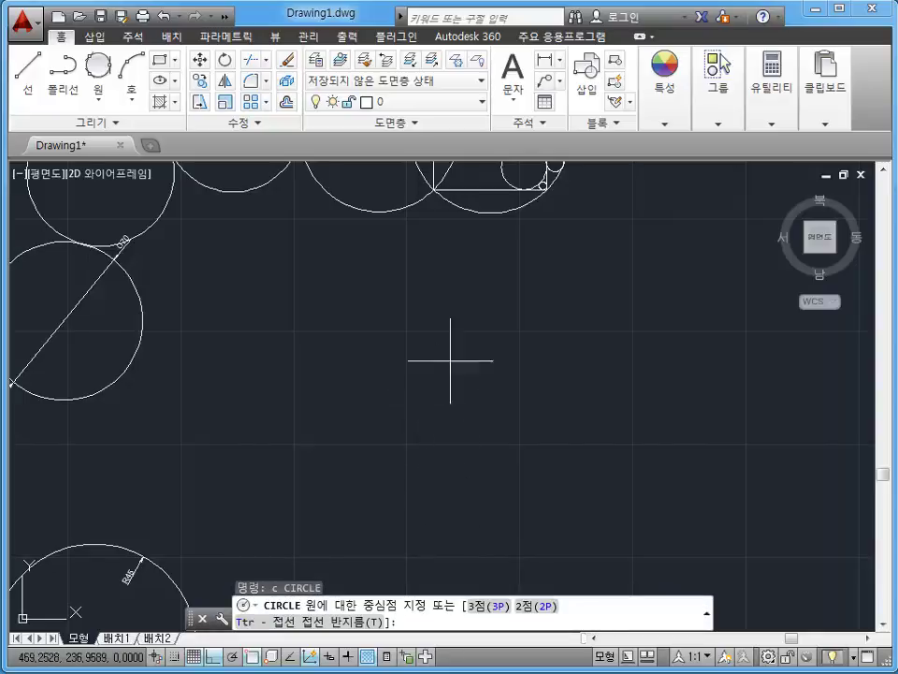
{"action": "left_click", "coordinate": [420, 389]}
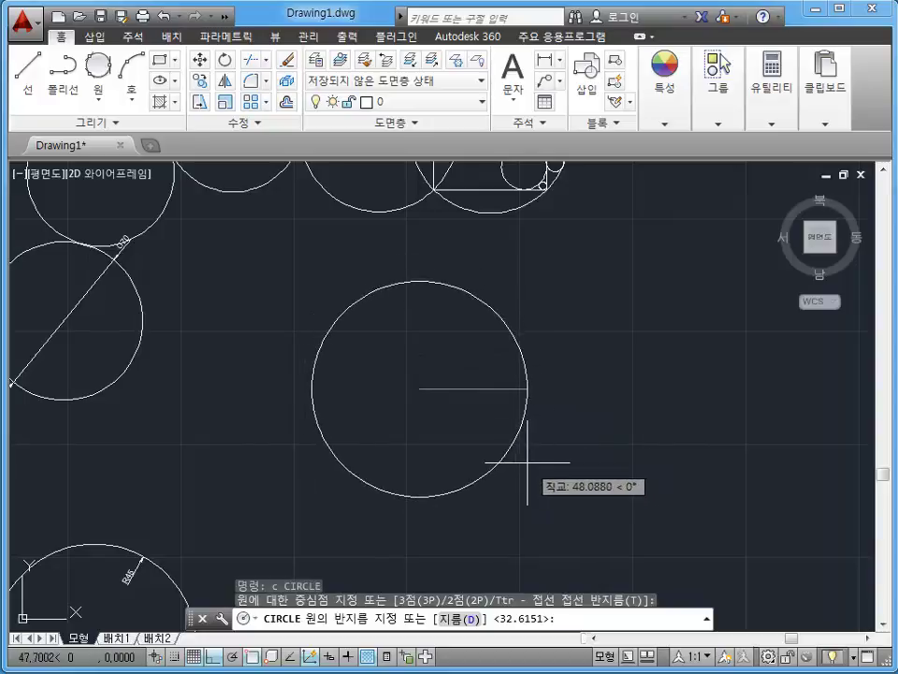
{"action": "type", "text": "50"}
{"action": "key", "text": "Return"}
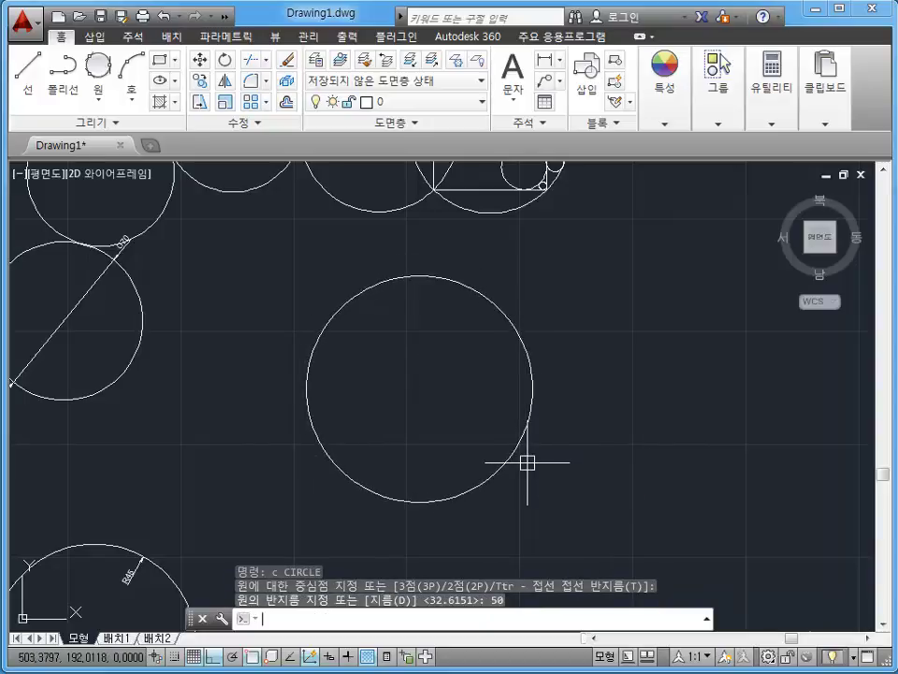
{"action": "middle_click_drag", "start_coordinate": [590, 435], "coordinate": [435, 431]}
Draw a diameter-50 circle to the right of the radius-50 circle
{"action": "type", "text": "c"}
{"action": "key", "text": "Return"}
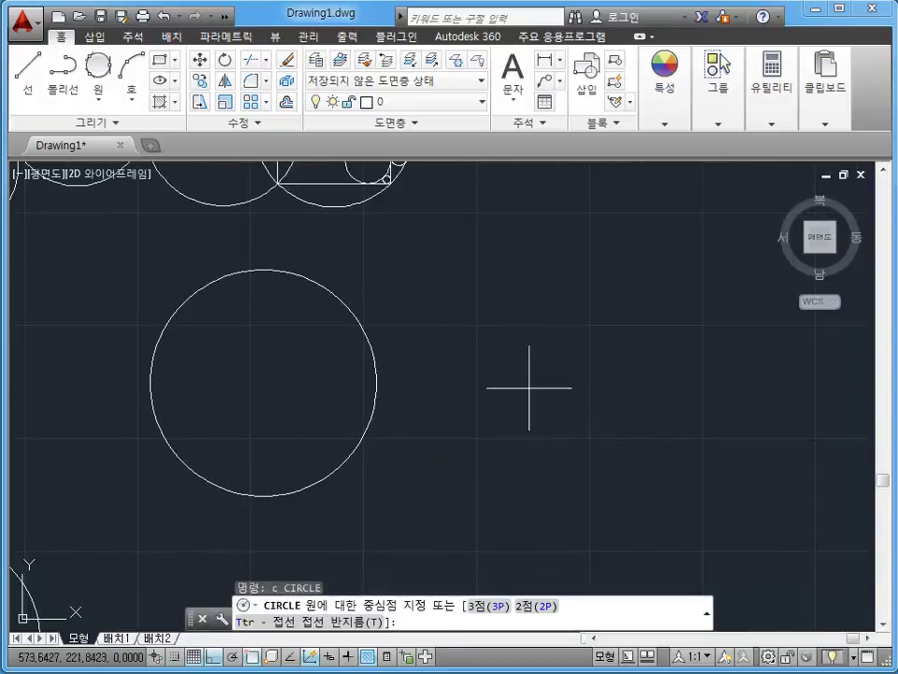
{"action": "left_click", "coordinate": [580, 379]}
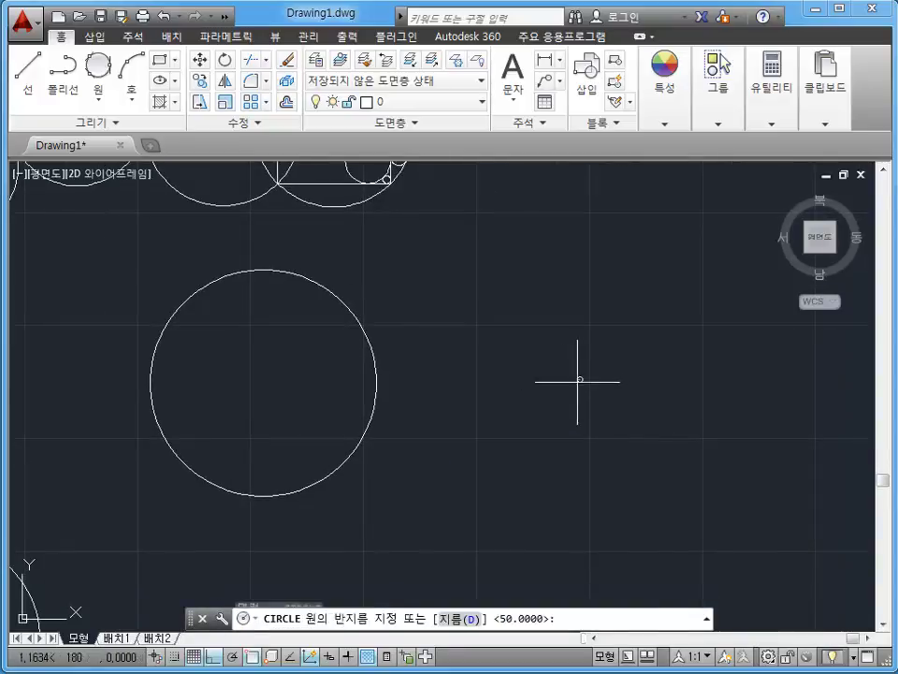
{"action": "type", "text": "d"}
{"action": "left_click", "coordinate": [474, 620]}
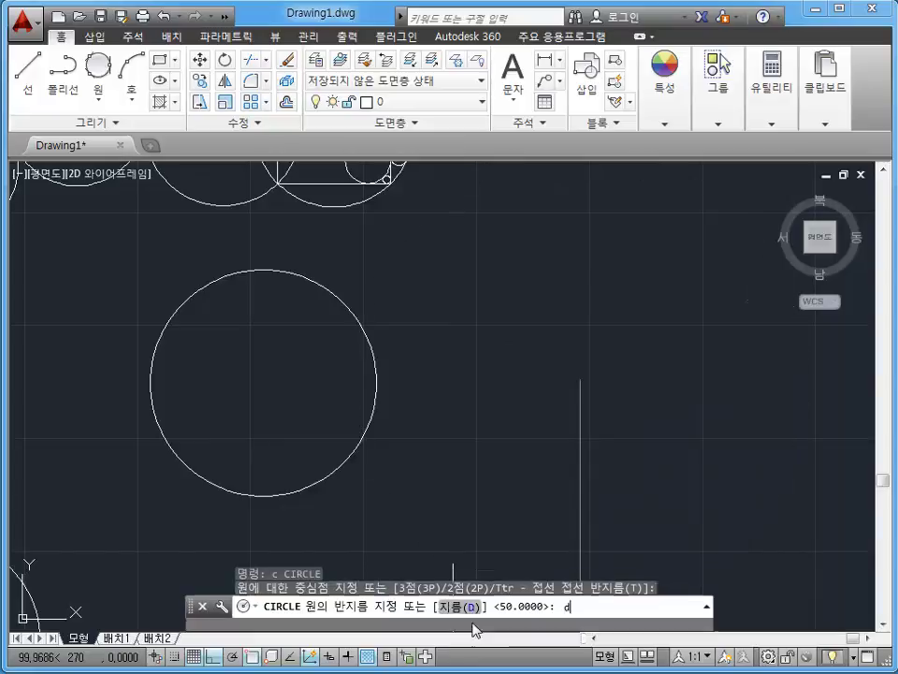
{"action": "type", "text": "50"}
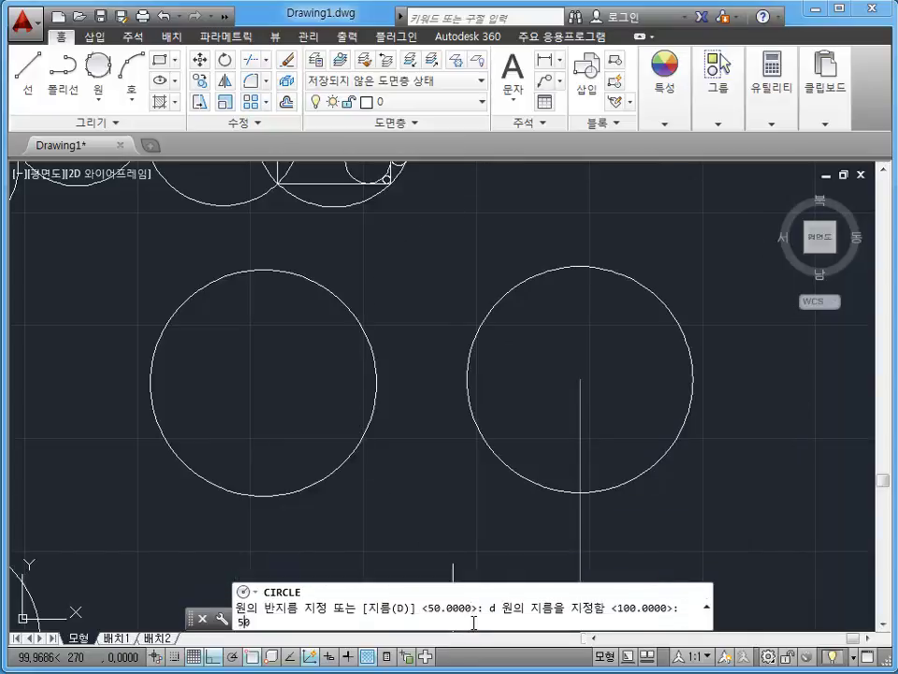
{"action": "key", "text": "Return"}
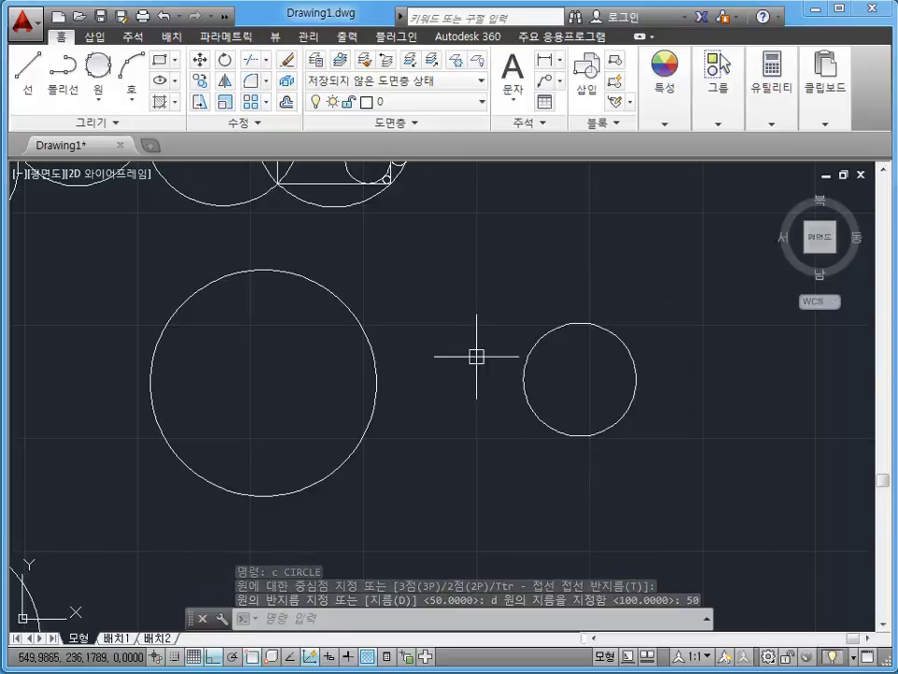
{"action": "mouse_move", "coordinate": [575, 465]}
{"action": "middle_mouse_down"}
{"action": "mouse_move", "coordinate": [335, 373]}
{"action": "mouse_move", "coordinate": [451, 387]}
{"action": "middle_mouse_up"}
{"action": "type", "text": "c"}
{"action": "key", "text": "Return"}
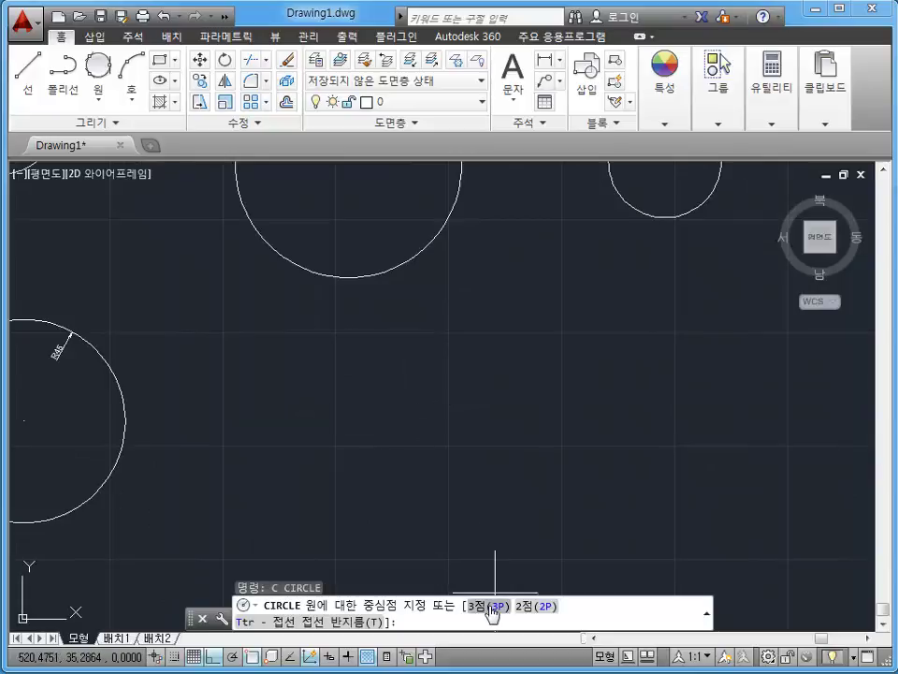
Draw a three-point circle in the cleared drawing space
{"action": "left_click", "coordinate": [493, 610]}
{"action": "middle_click_drag", "start_coordinate": [393, 509], "coordinate": [458, 458]}
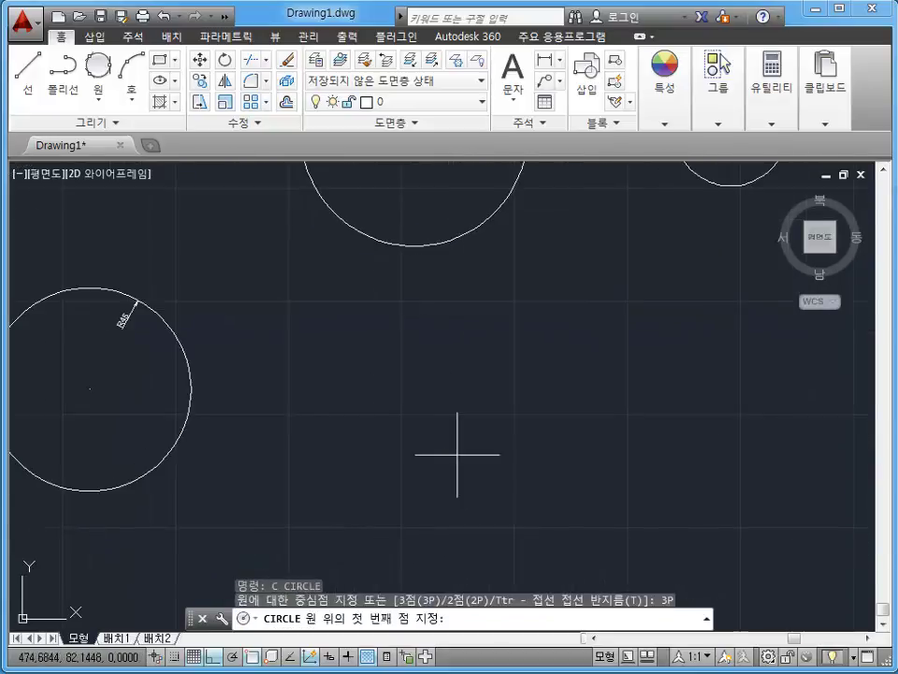
{"action": "left_click", "coordinate": [356, 496]}
{"action": "left_click", "coordinate": [426, 352]}
{"action": "left_click", "coordinate": [536, 446]}
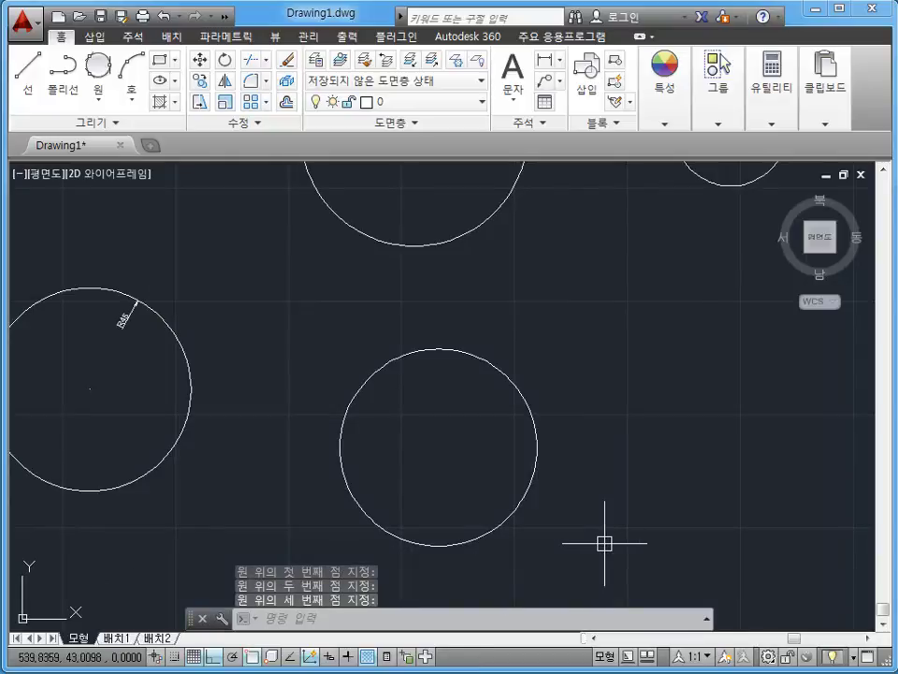
Draw a smaller two-point circle to the right of the three-point circle
{"action": "type", "text": "c"}
{"action": "key", "text": "Return"}
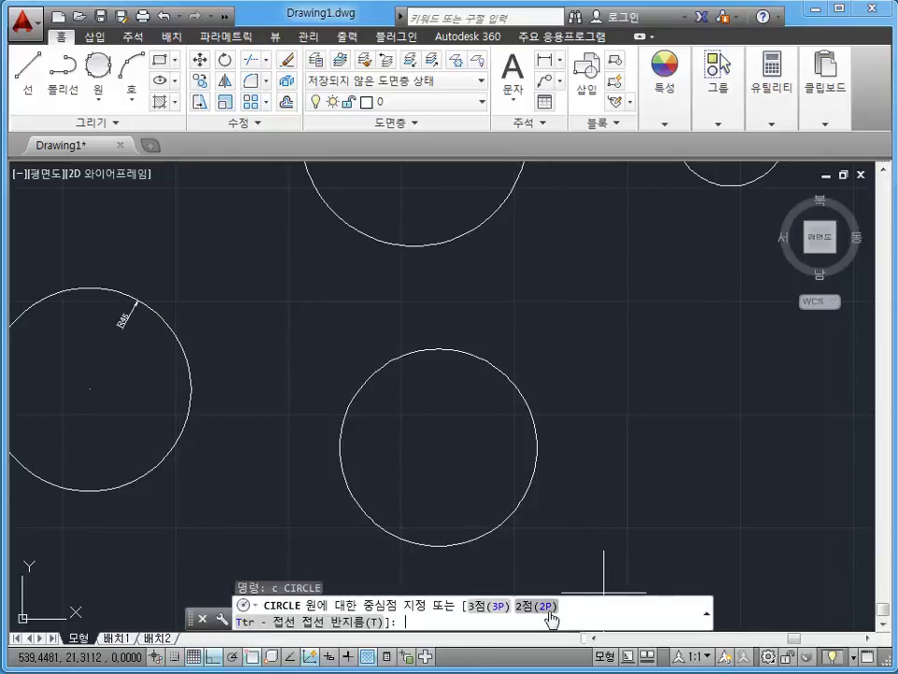
{"action": "type", "text": "2p"}
{"action": "key", "text": "Return"}
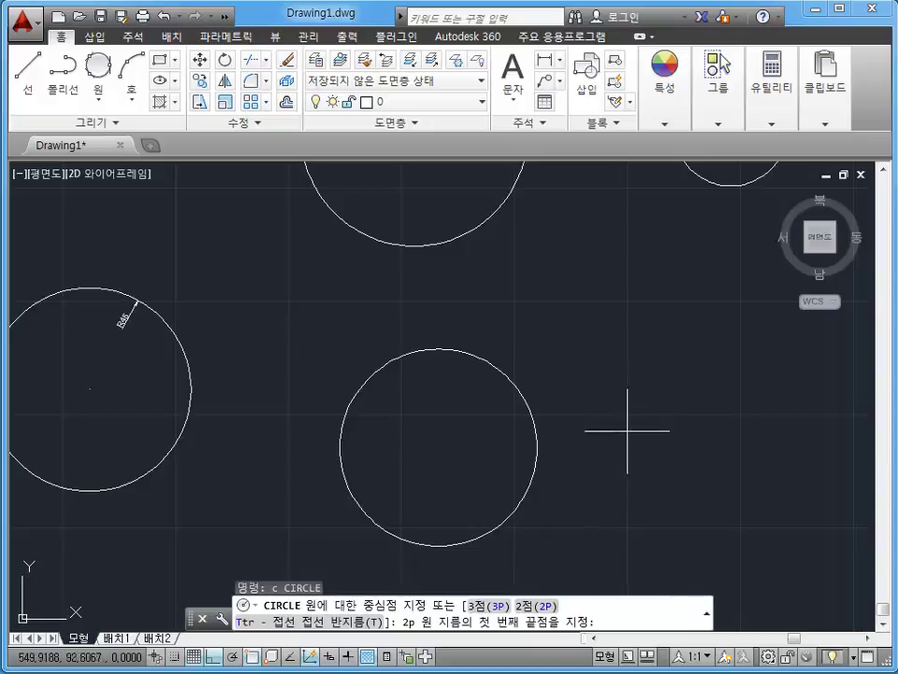
{"action": "left_click", "coordinate": [617, 439]}
{"action": "left_click", "coordinate": [749, 437]}
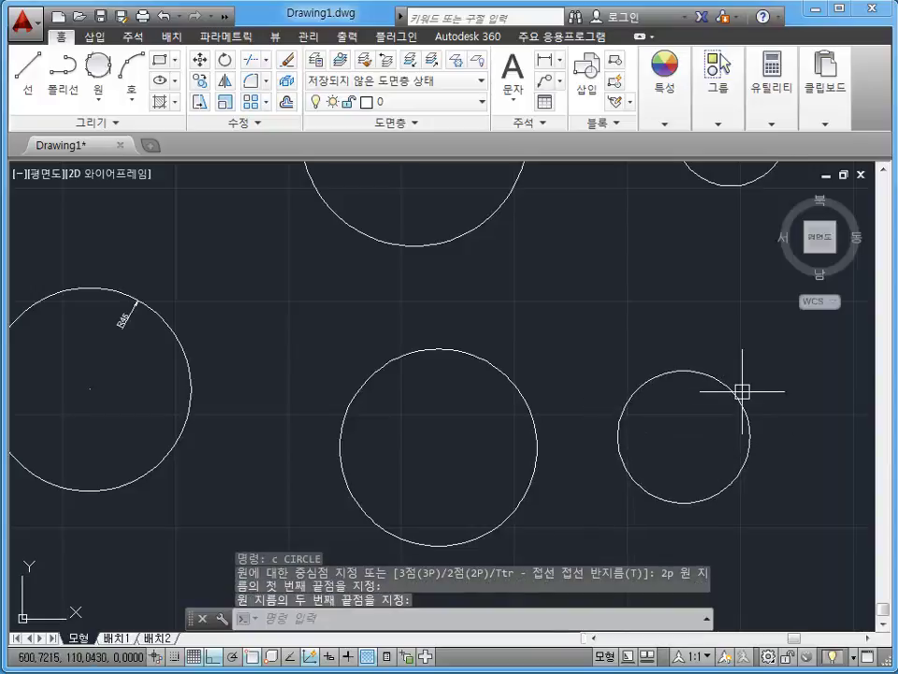
{"action": "middle_click_drag", "start_coordinate": [741, 393], "coordinate": [636, 398]}
Draw a radius-40 Tan, Tan, Radius circle touching the three-point and two-point circles from above
{"action": "type", "text": "c"}
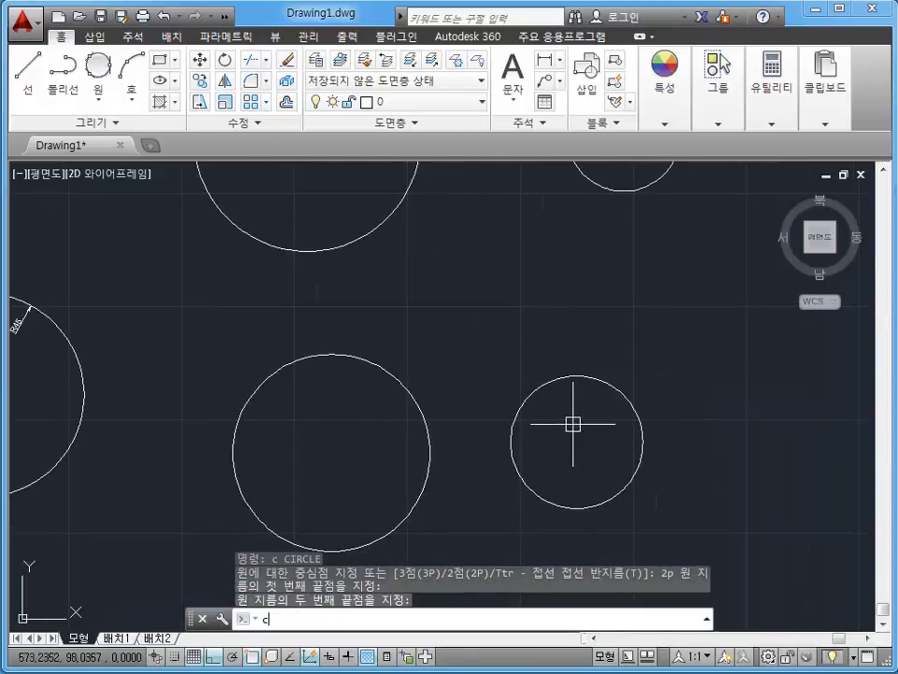
{"action": "key", "text": "Return"}
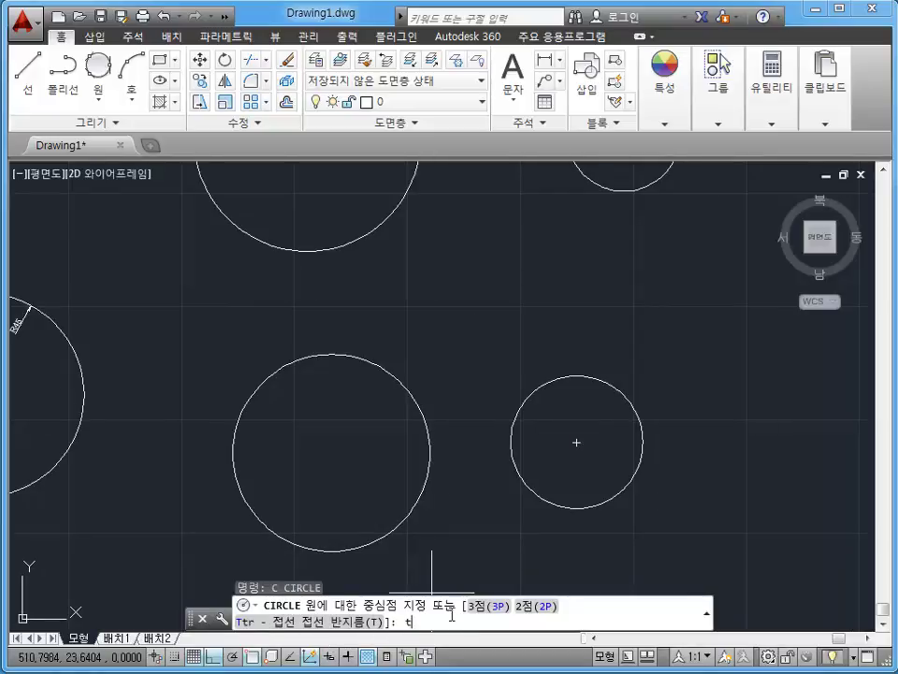
{"action": "key", "text": "Return"}
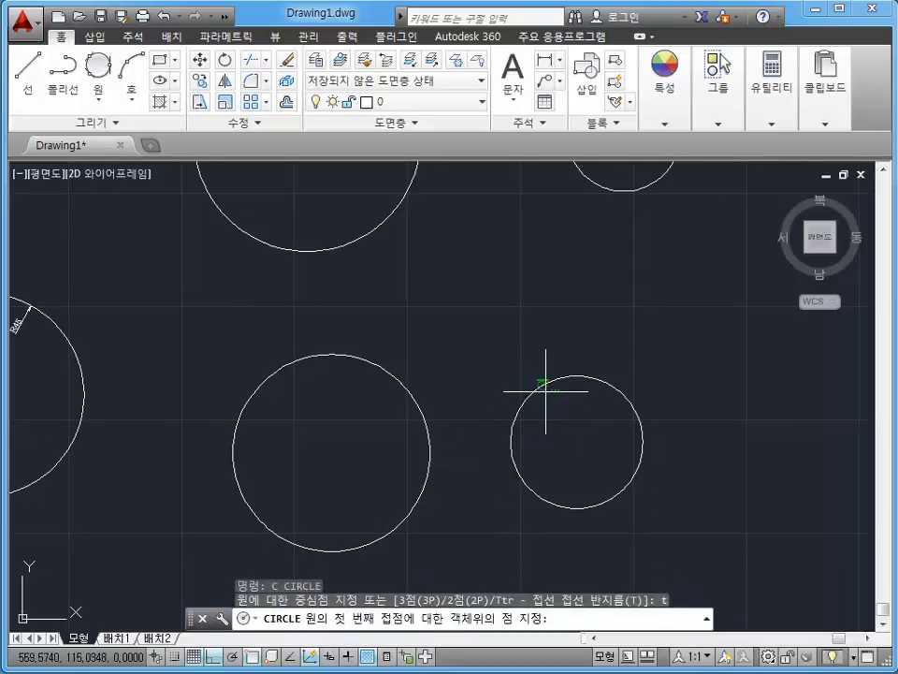
{"action": "left_click", "coordinate": [517, 375]}
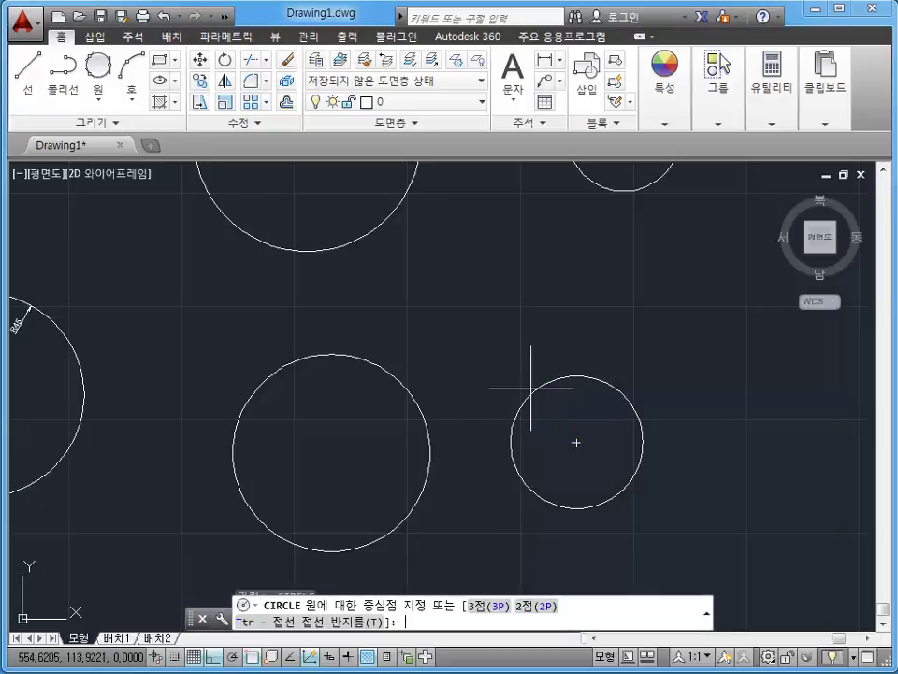
{"action": "key", "text": "Escape"}
{"action": "type", "text": "c"}
{"action": "key", "text": "Return"}
{"action": "type", "text": "t"}
{"action": "key", "text": "Return"}
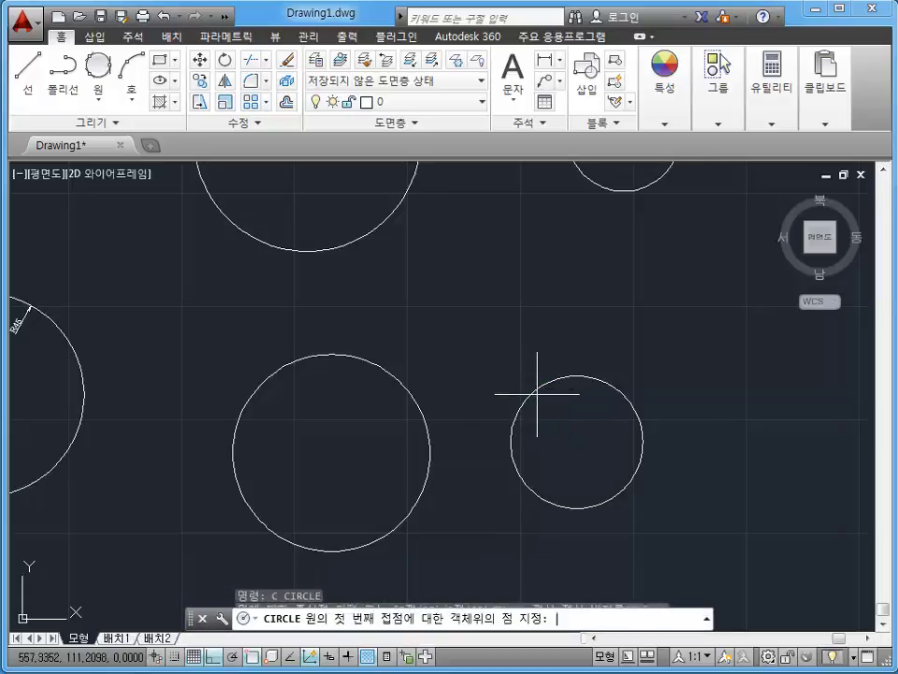
{"action": "left_click", "coordinate": [418, 385]}
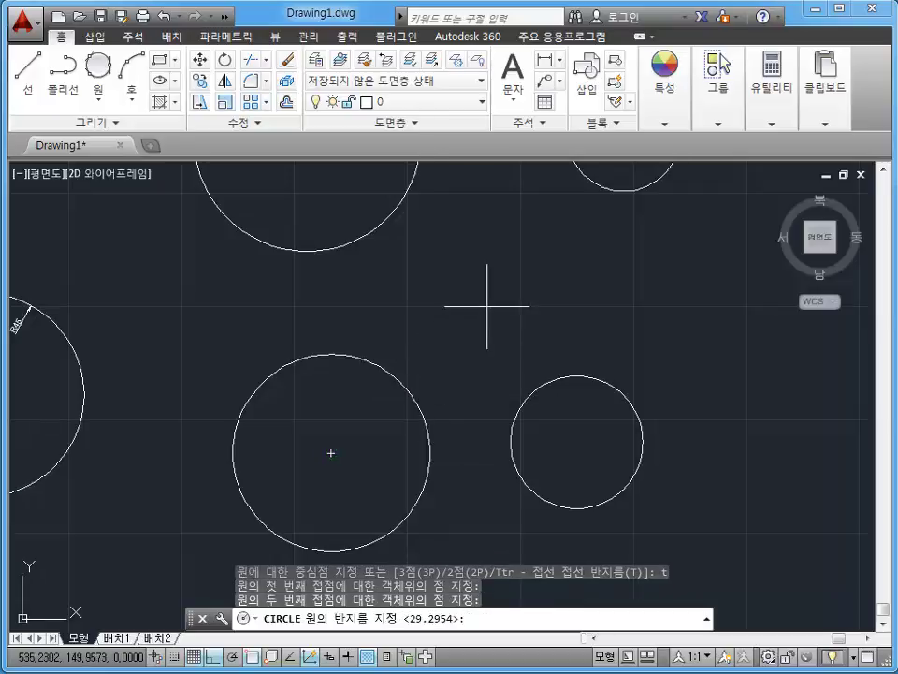
{"action": "type", "text": "40"}
{"action": "key", "text": "Return"}
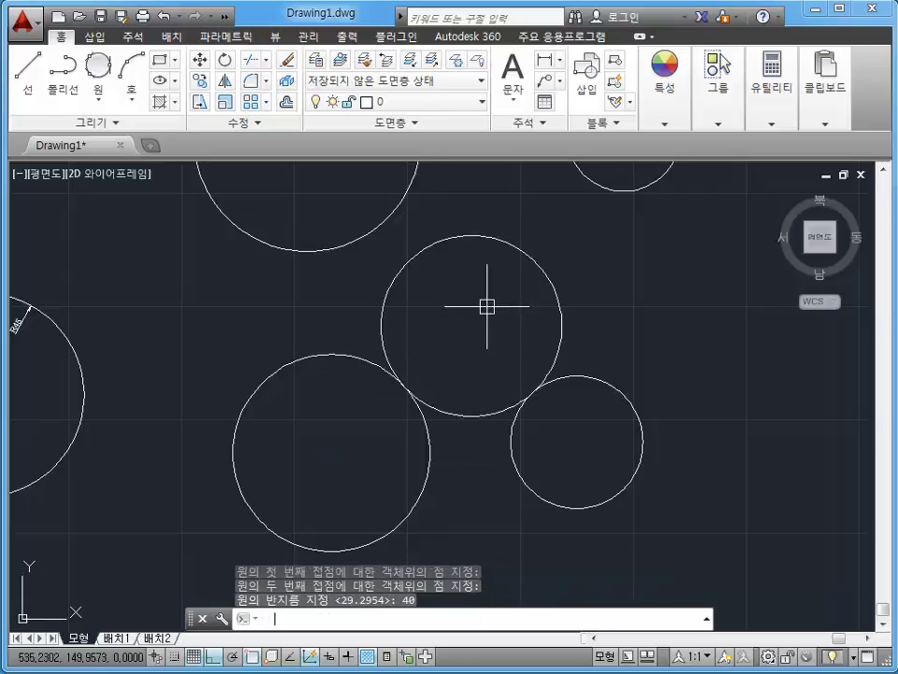